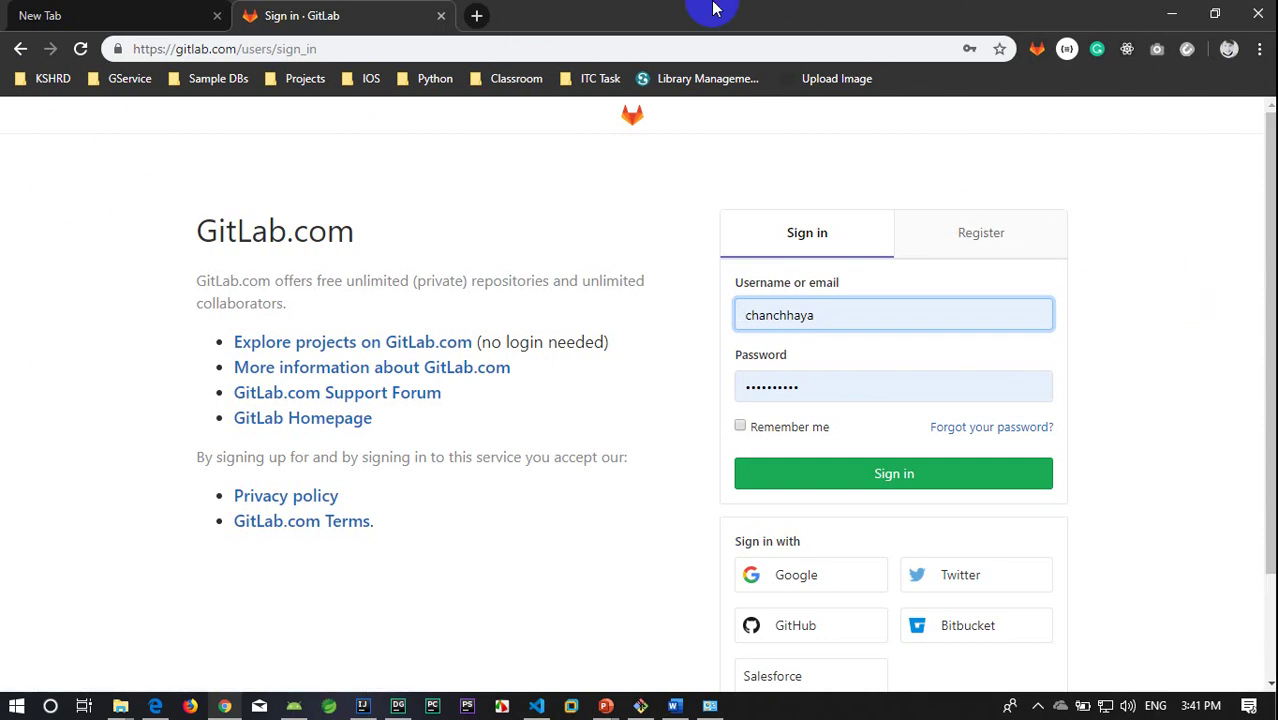
# Step: Open the browser's settings at the advanced Privacy and security section
pyautogui.click(1260, 50)
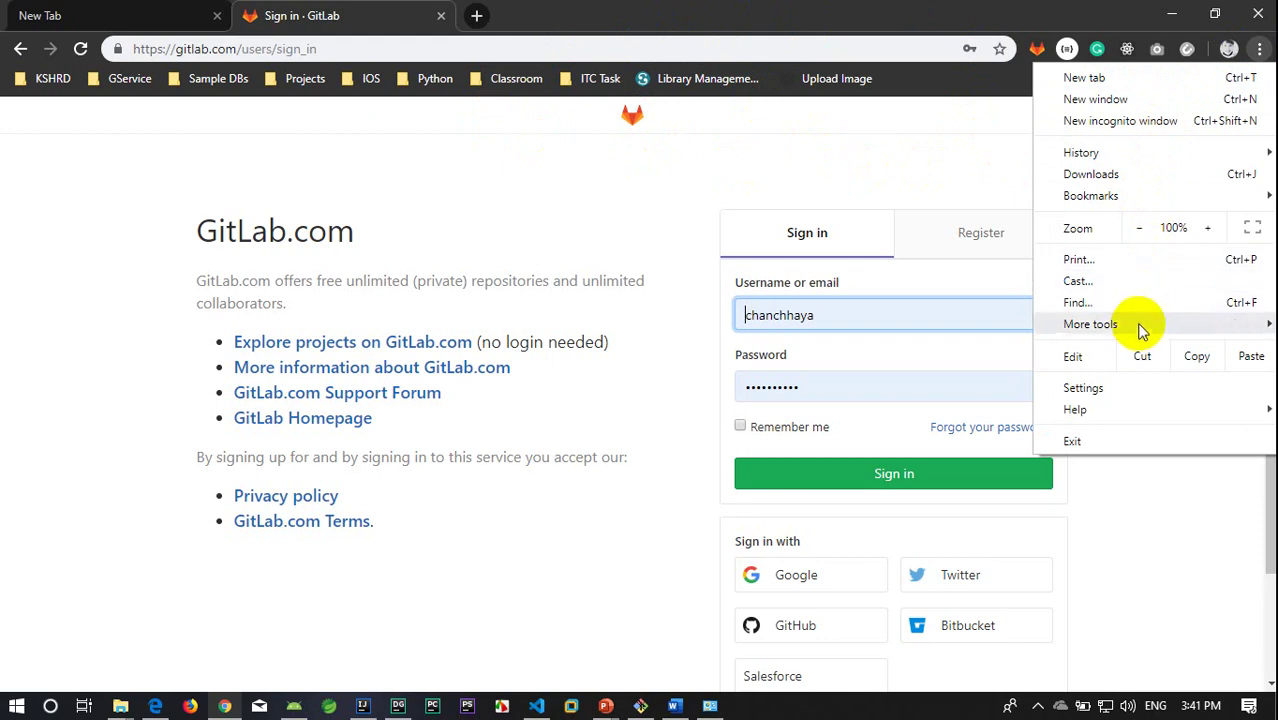
pyautogui.click(1085, 388)
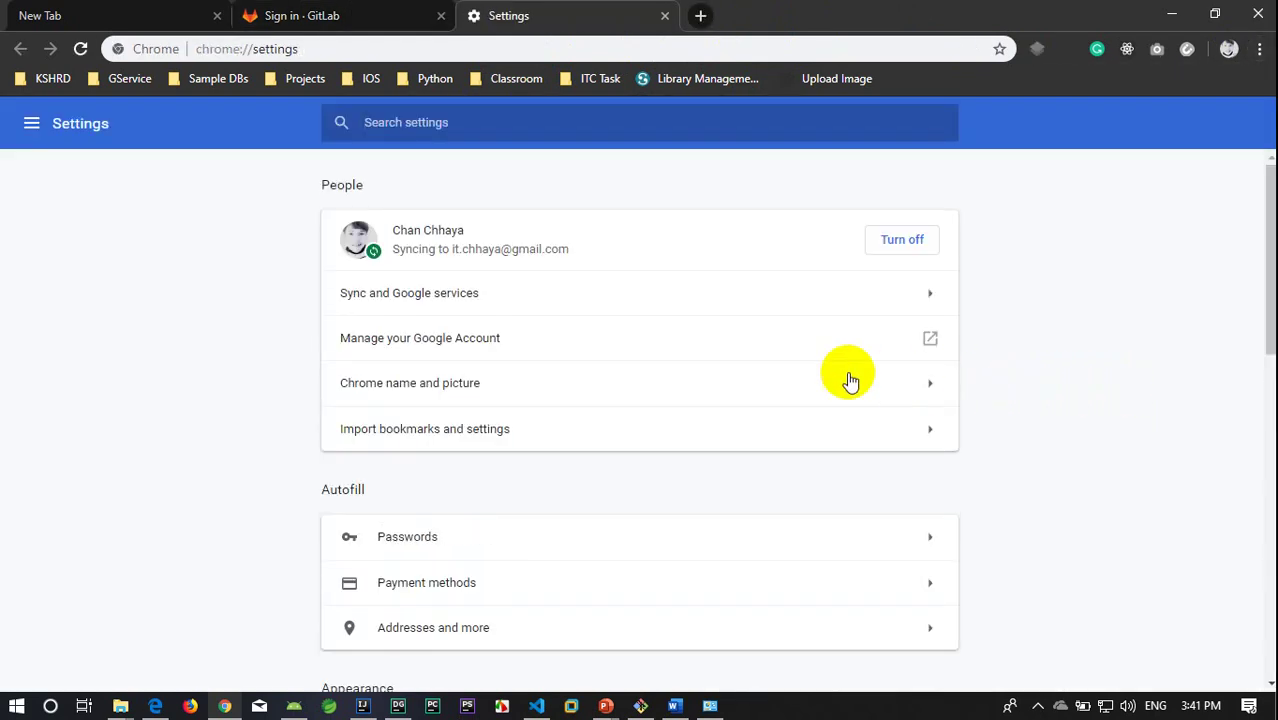
pyautogui.click(31, 123)
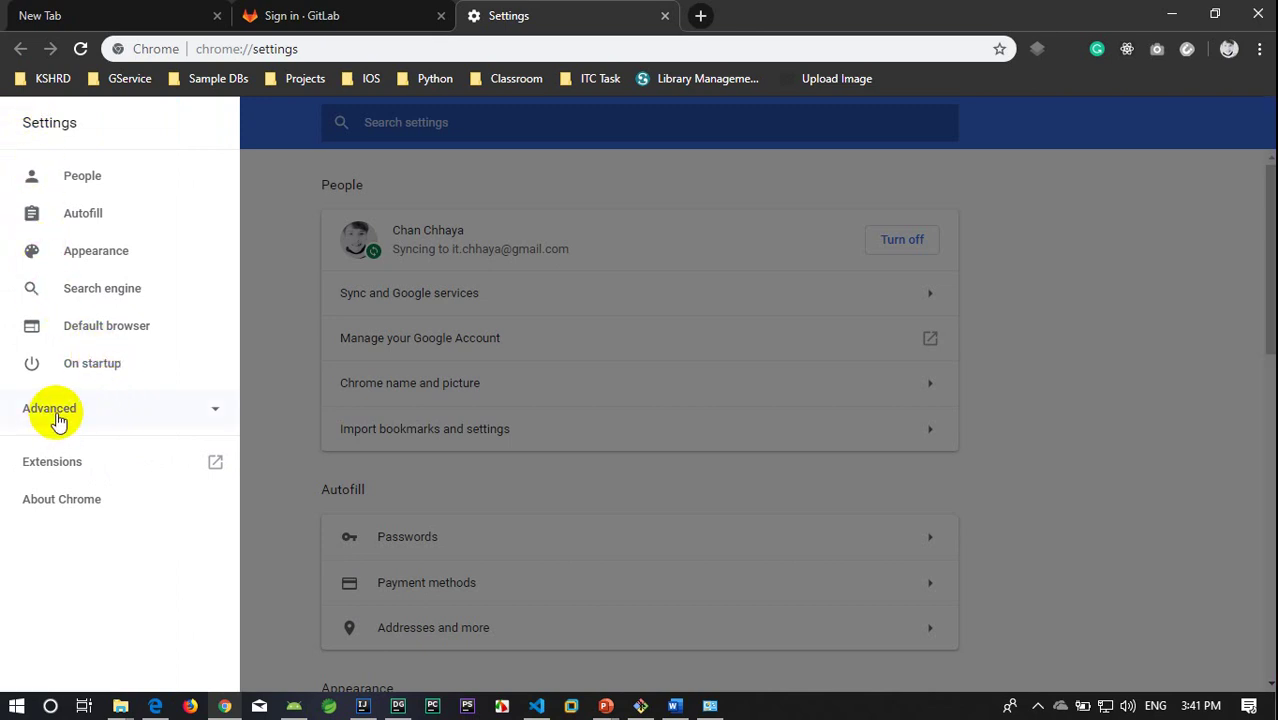
pyautogui.click(55, 412)
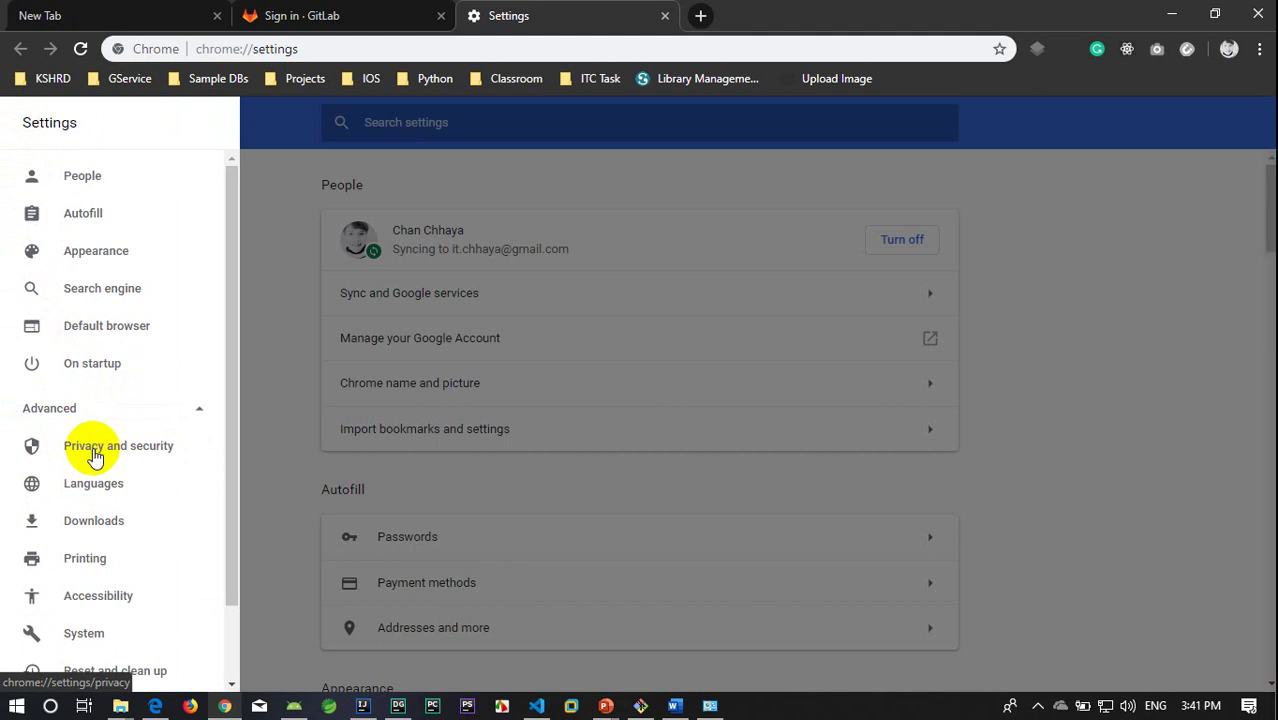
pyautogui.click(94, 452)
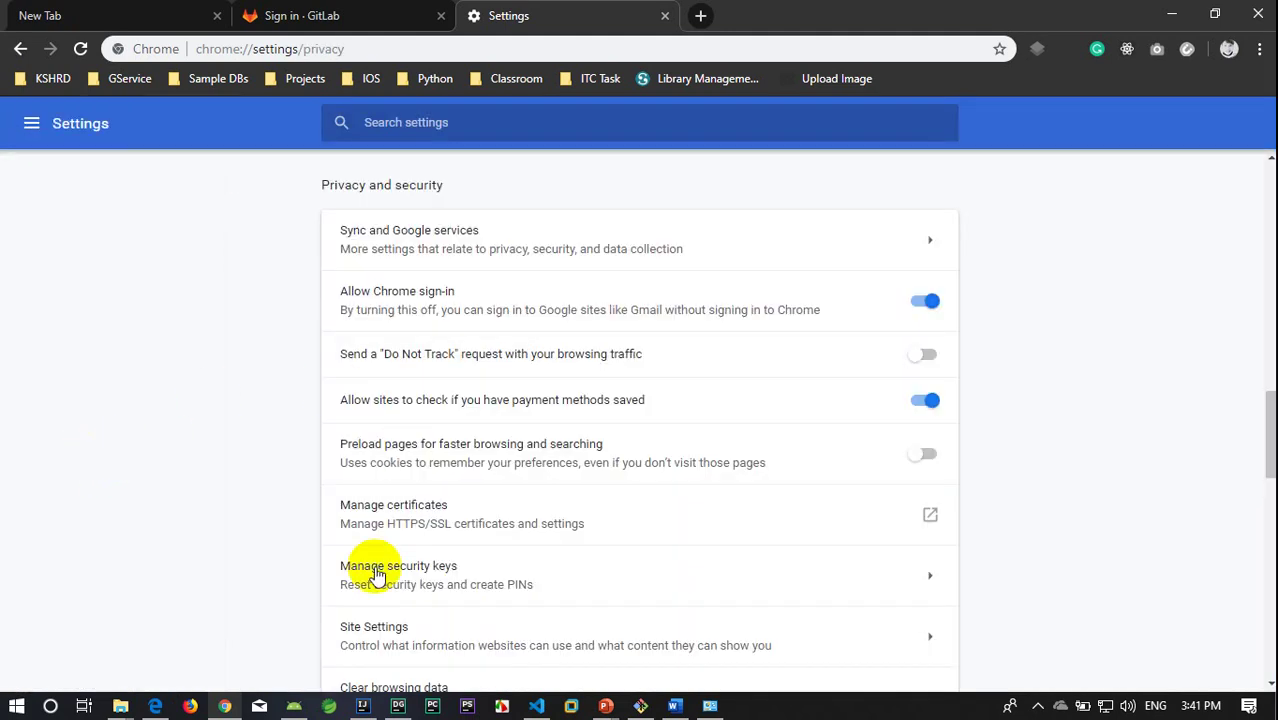
# Step: Go through Site Settings and Cookies to the list of all cookies and site data
pyautogui.scroll(-1, 300, 520)
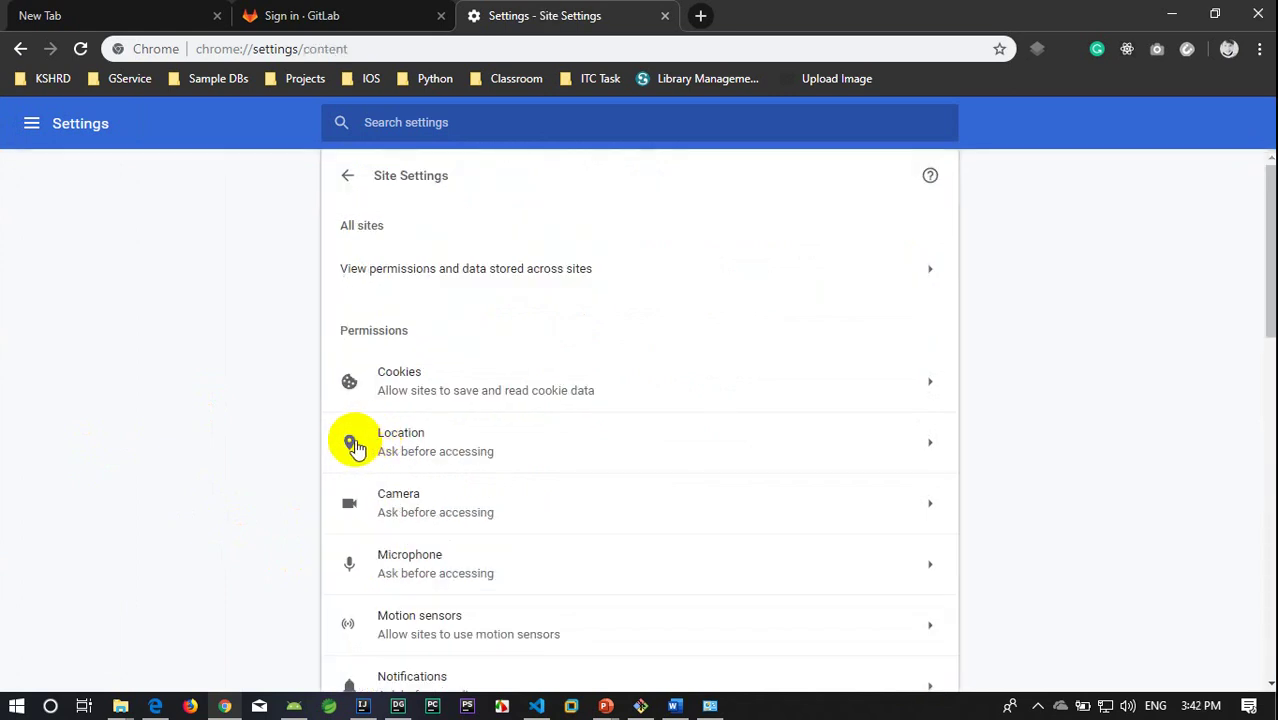
pyautogui.click(395, 378)
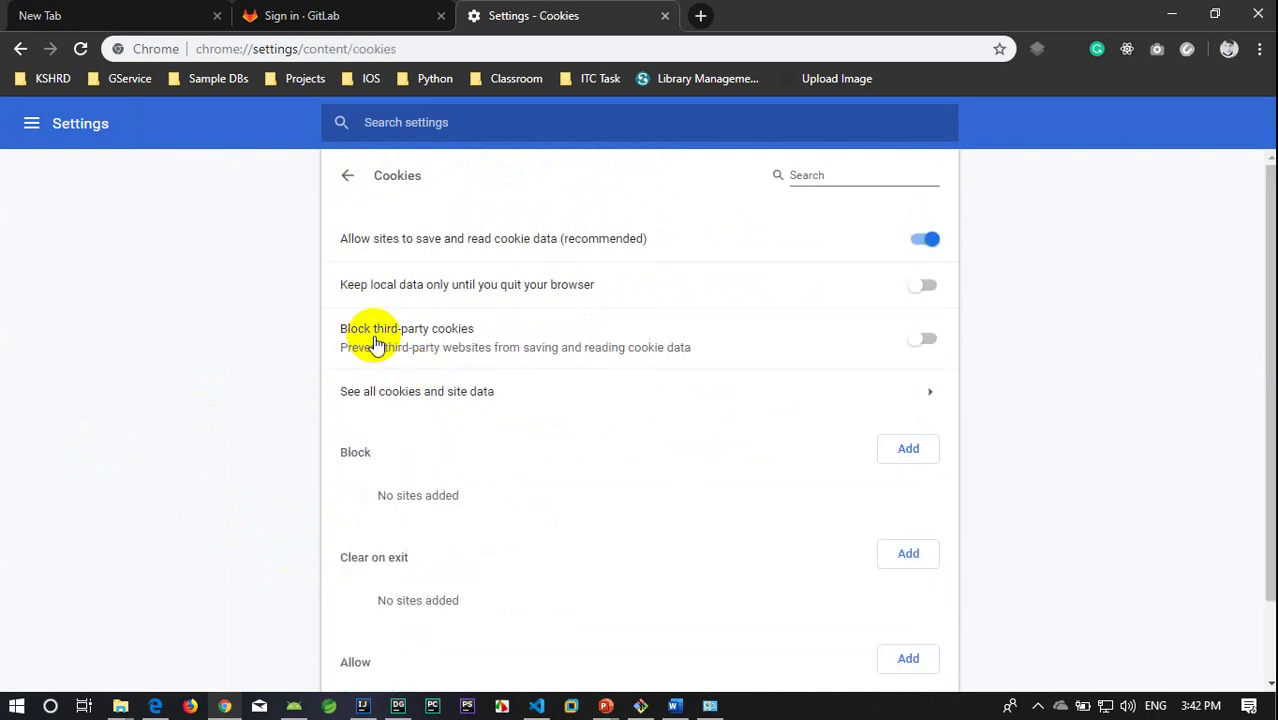
pyautogui.scroll(-1, 467, 365)
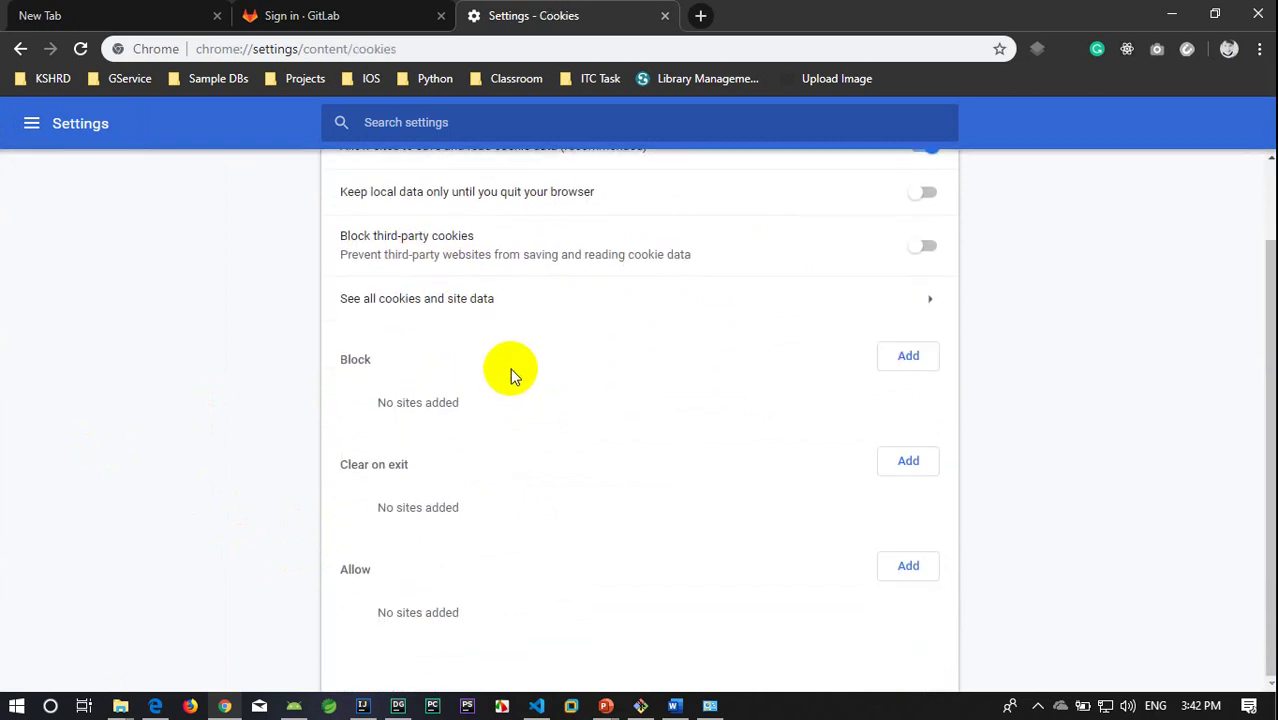
pyautogui.scroll(1, 510, 372)
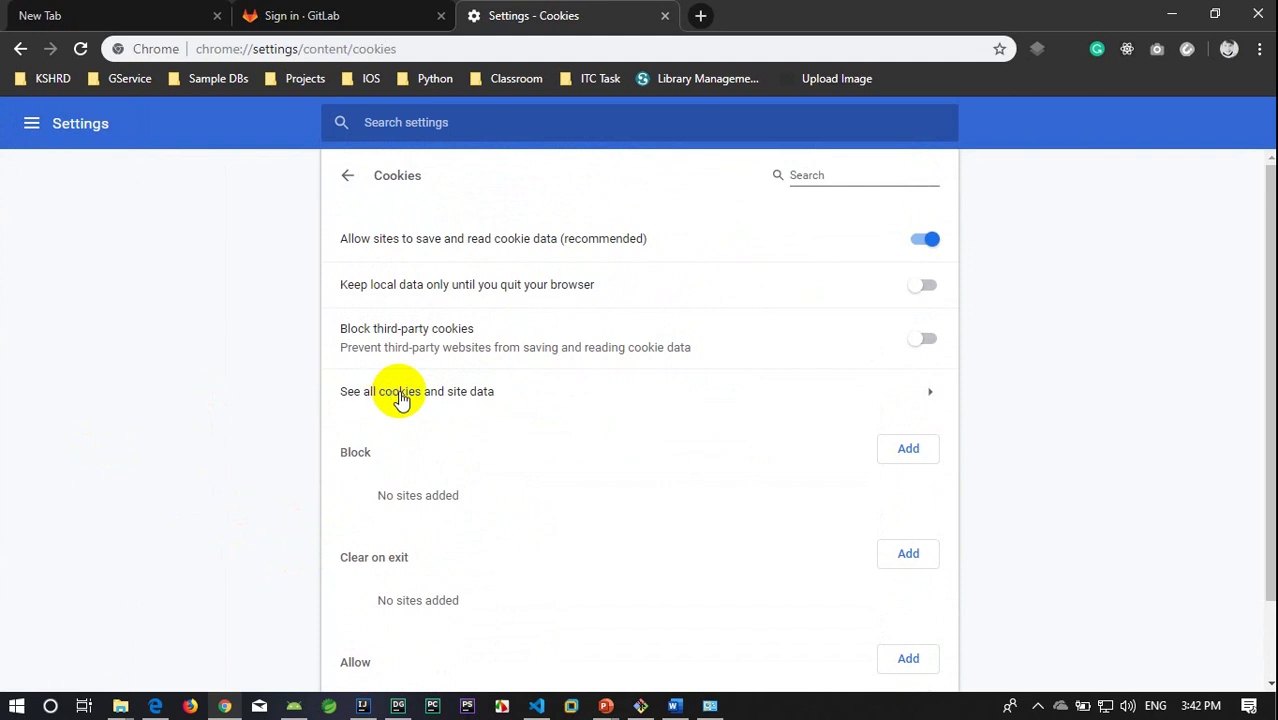
pyautogui.click(395, 398)
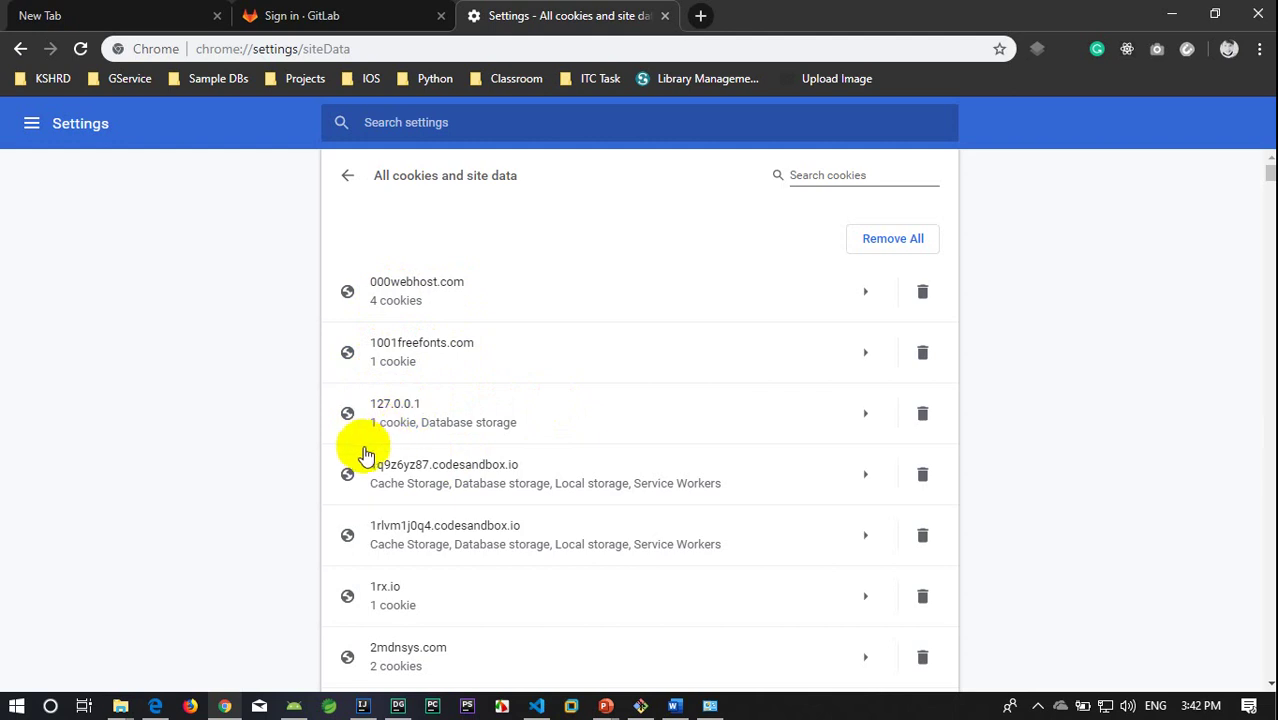
# Step: Find about.gitlab.com in the list of sites and open its locally stored data
pyautogui.scroll(-1, 414, 558)
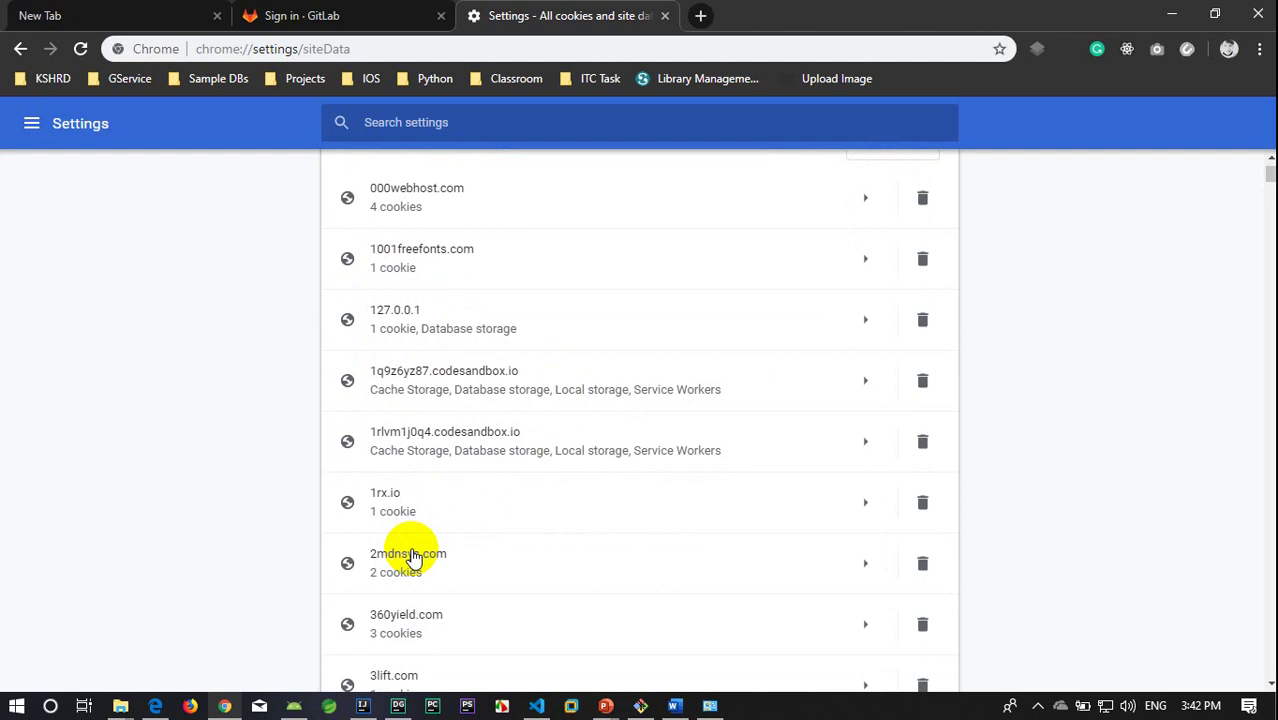
pyautogui.scroll(-1, 414, 558)
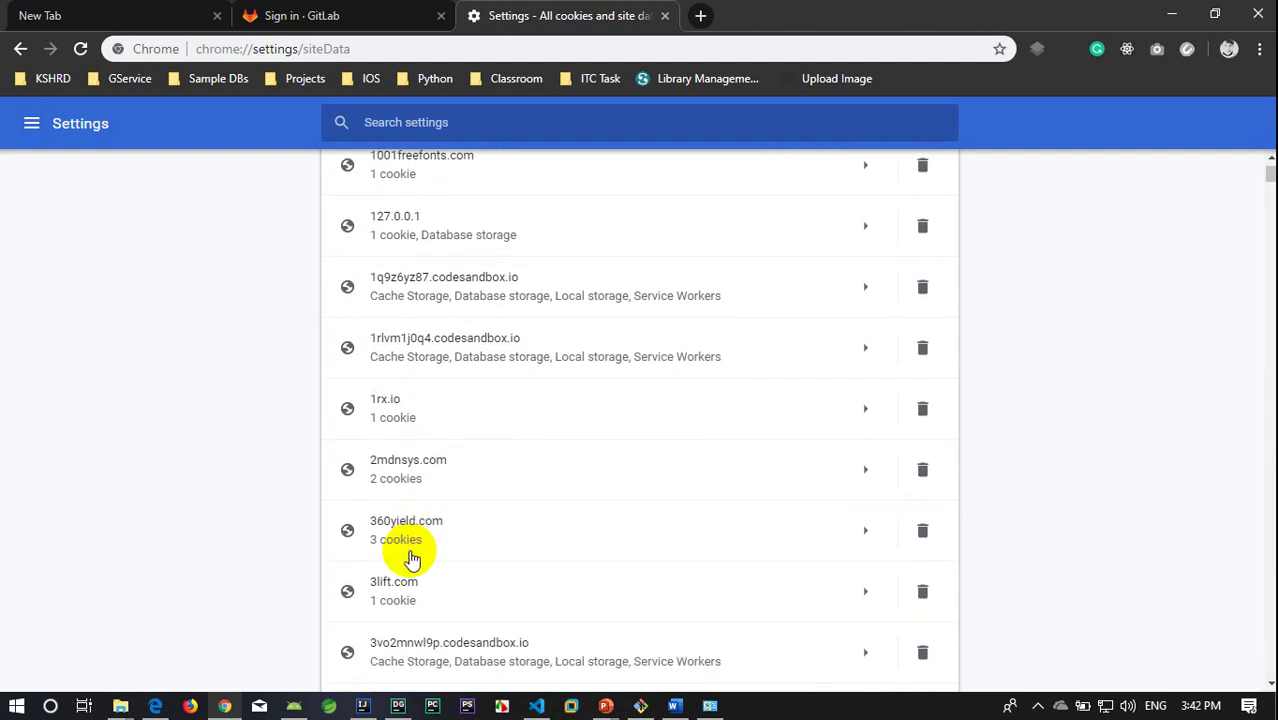
pyautogui.scroll(-3, 414, 556)
pyautogui.scroll(-1, 440, 508)
pyautogui.scroll(-6, 425, 512)
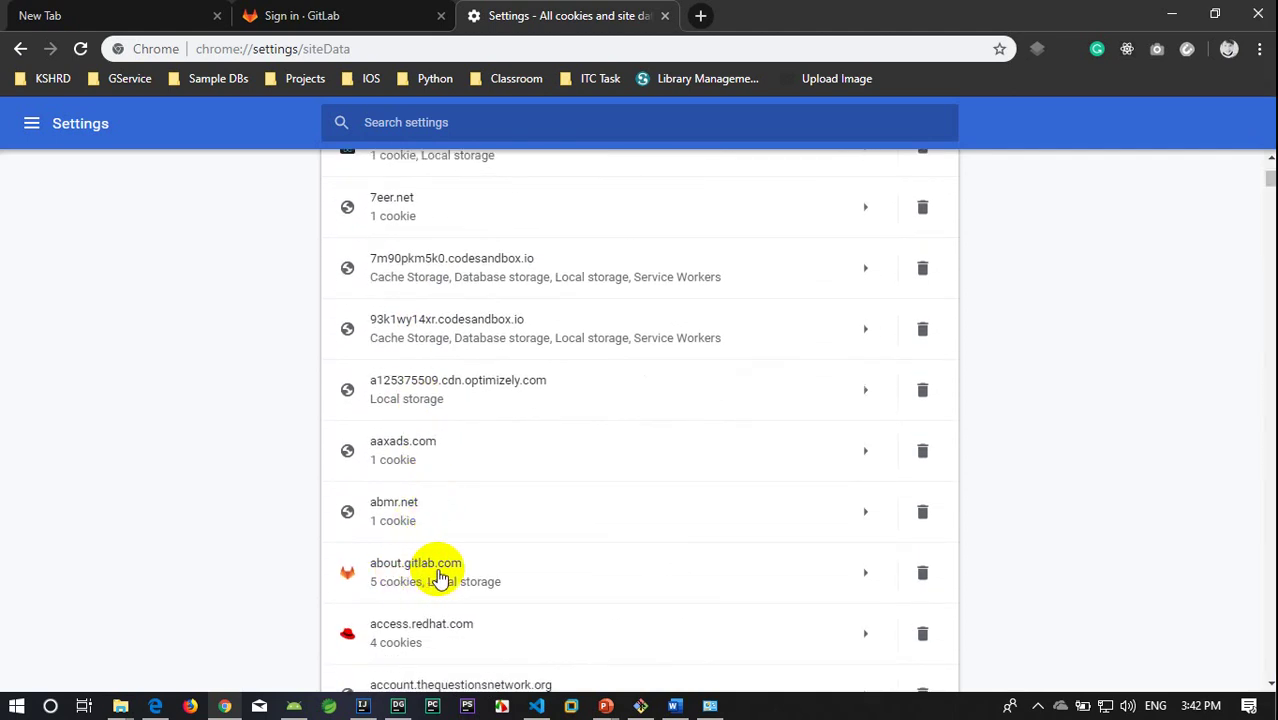
pyautogui.scroll(-3, 445, 575)
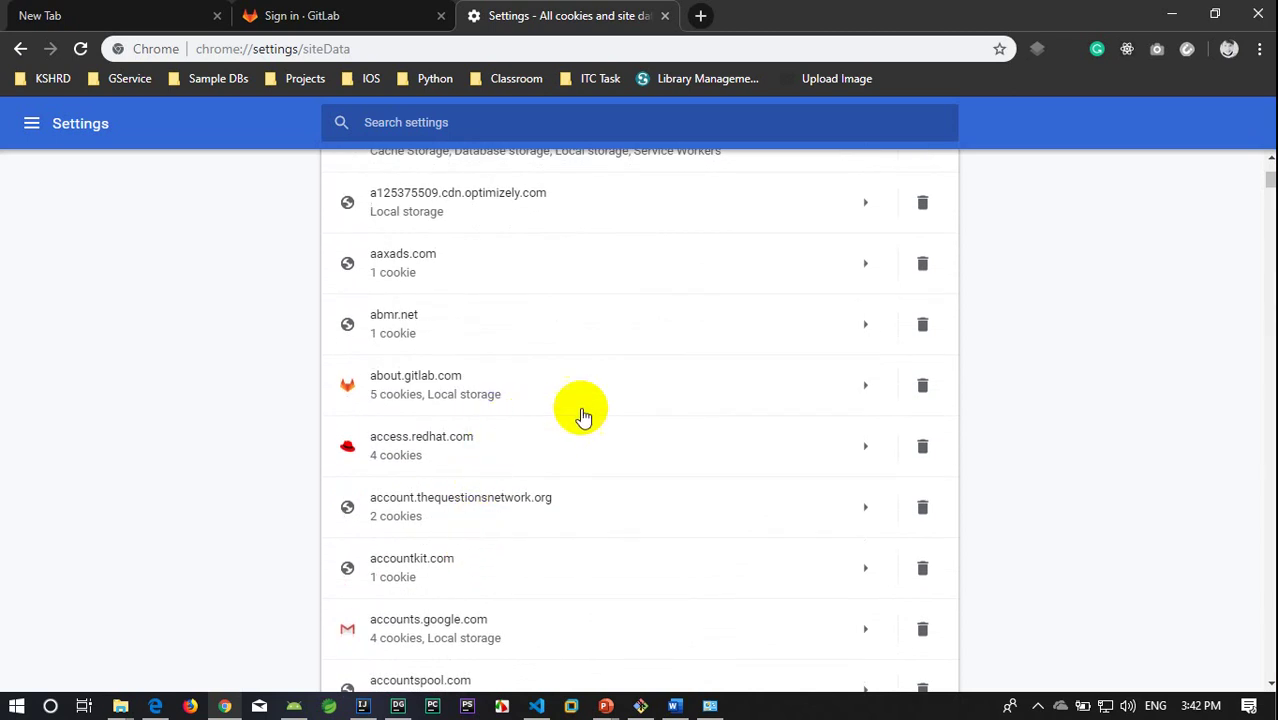
pyautogui.click(866, 386)
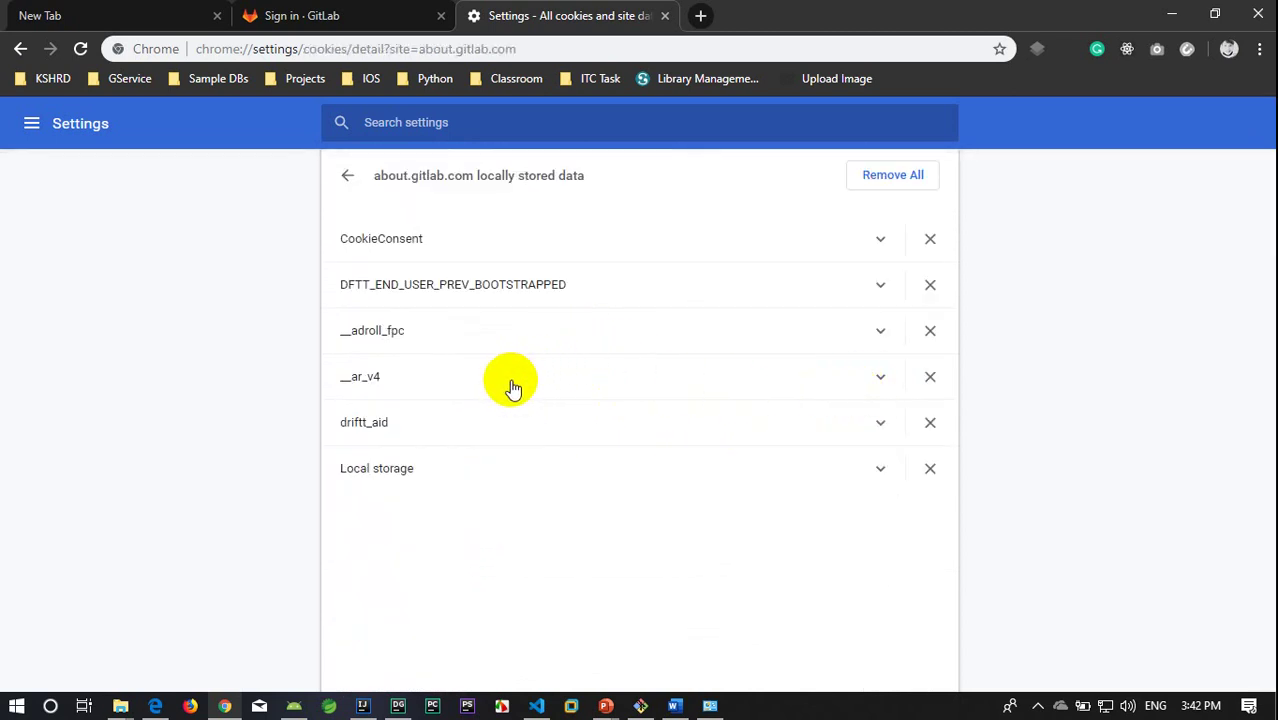
# Step: Inspect the details of the Local storage and driftt_aid entries stored for about.gitlab.com
pyautogui.click(880, 472)
pyautogui.click(880, 472)
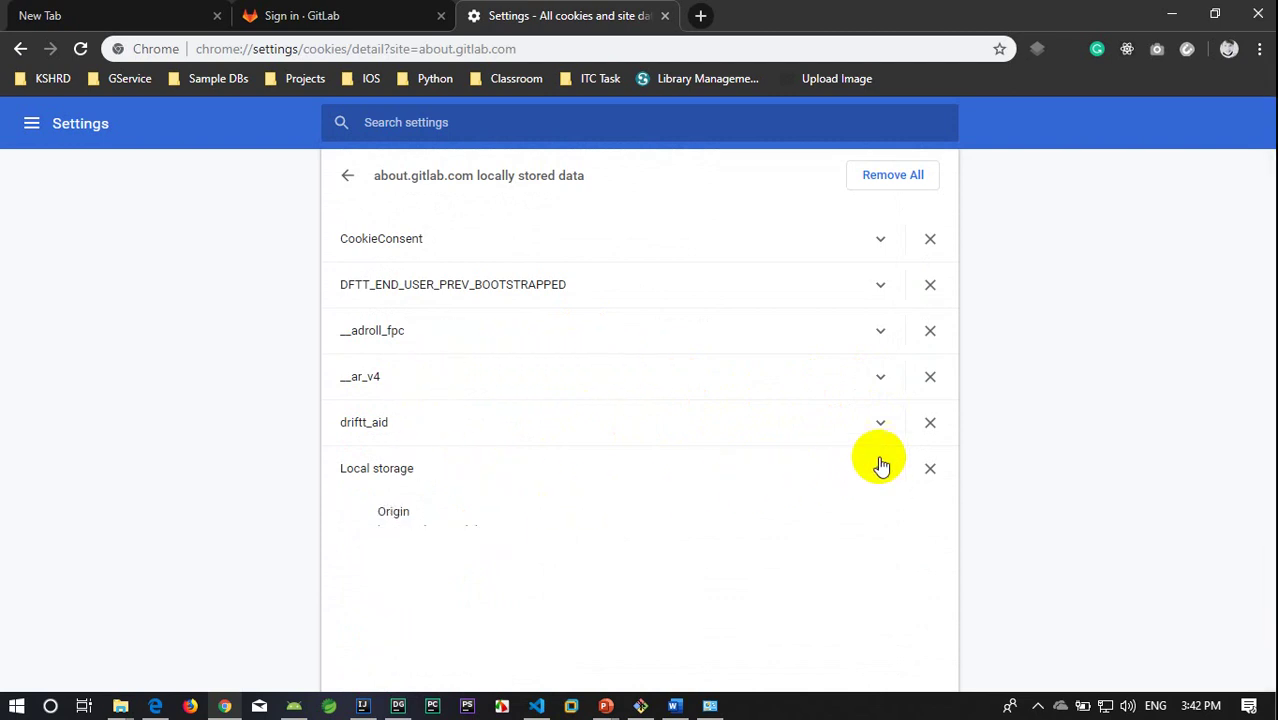
pyautogui.click(880, 426)
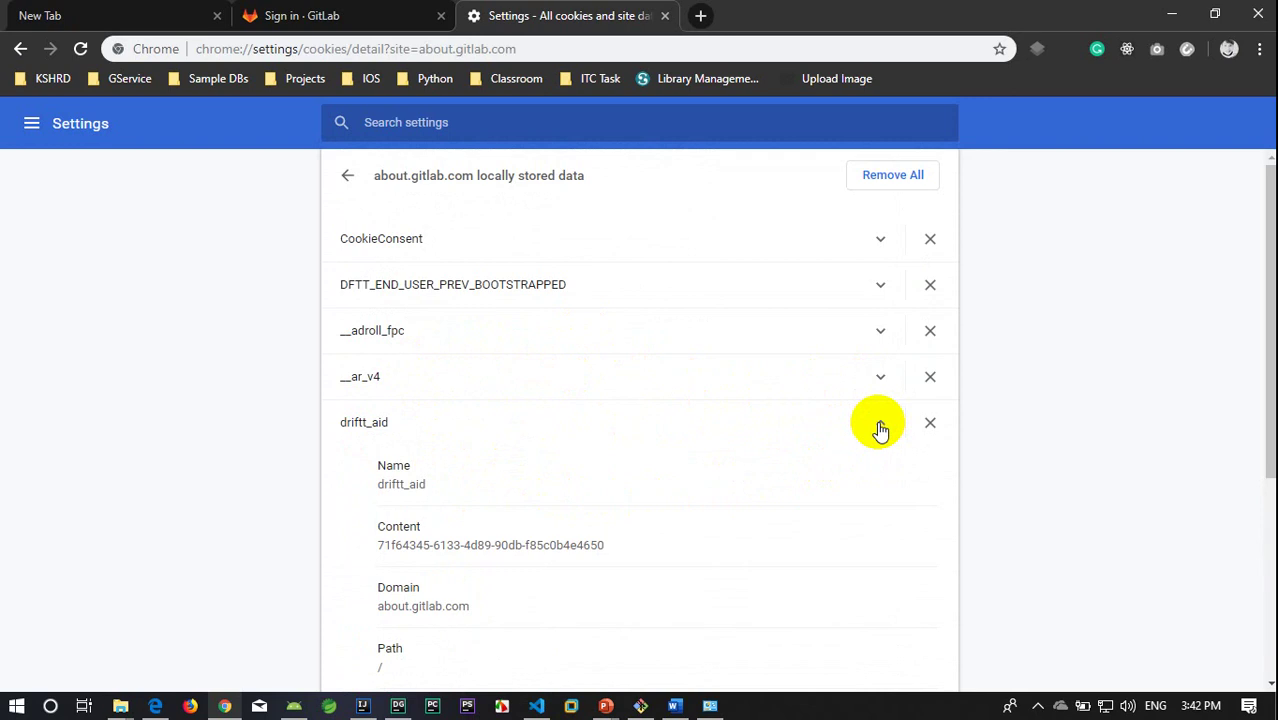
pyautogui.scroll(-2, 743, 484)
pyautogui.scroll(-1, 743, 484)
pyautogui.scroll(3, 745, 481)
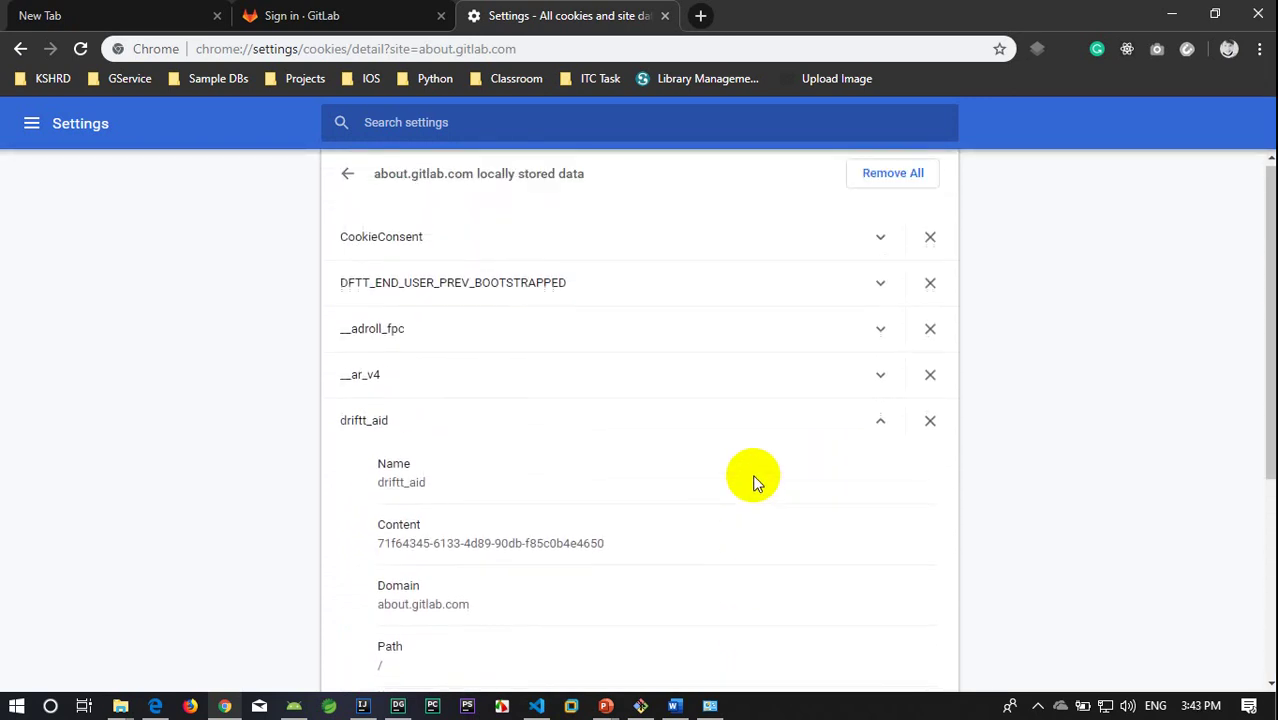
# Step: Inspect the __ar_v4, __adroll_fpc, DFTT_END_USER_PREV_BOOTSTRAPPED and CookieConsent entries one by one, collapsing each after viewing
pyautogui.click(878, 421)
pyautogui.click(878, 378)
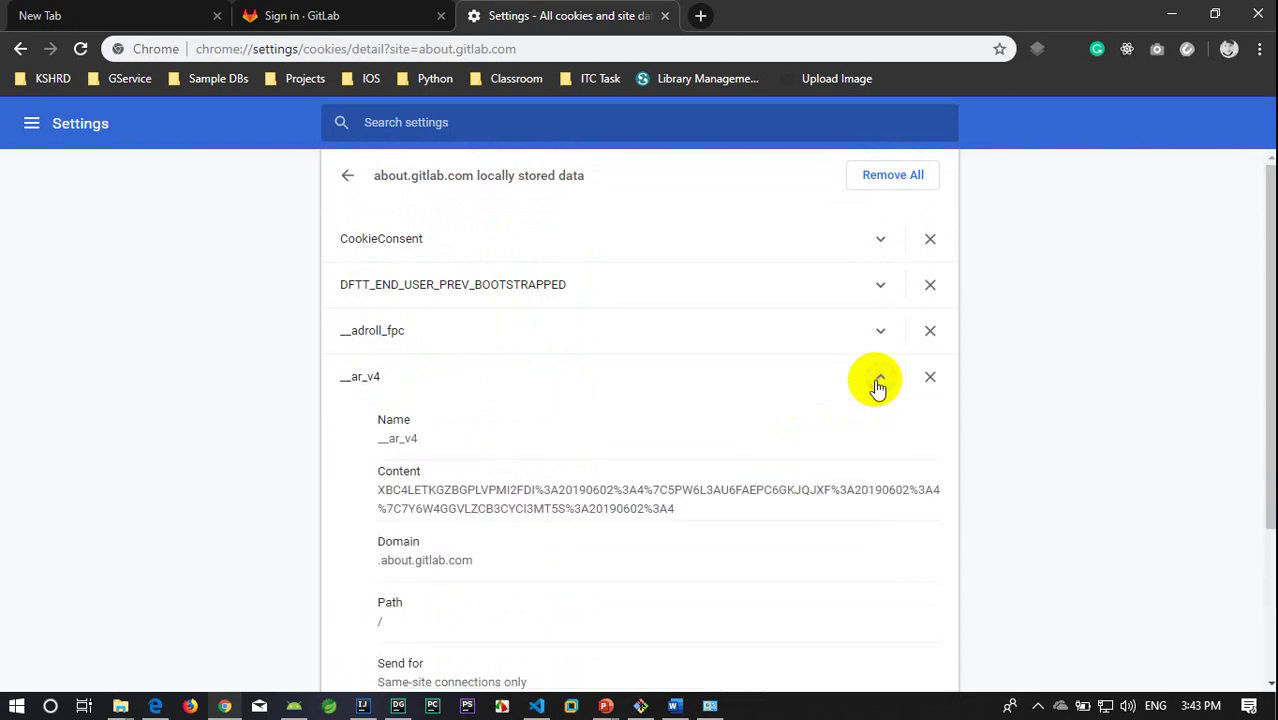
pyautogui.click(878, 386)
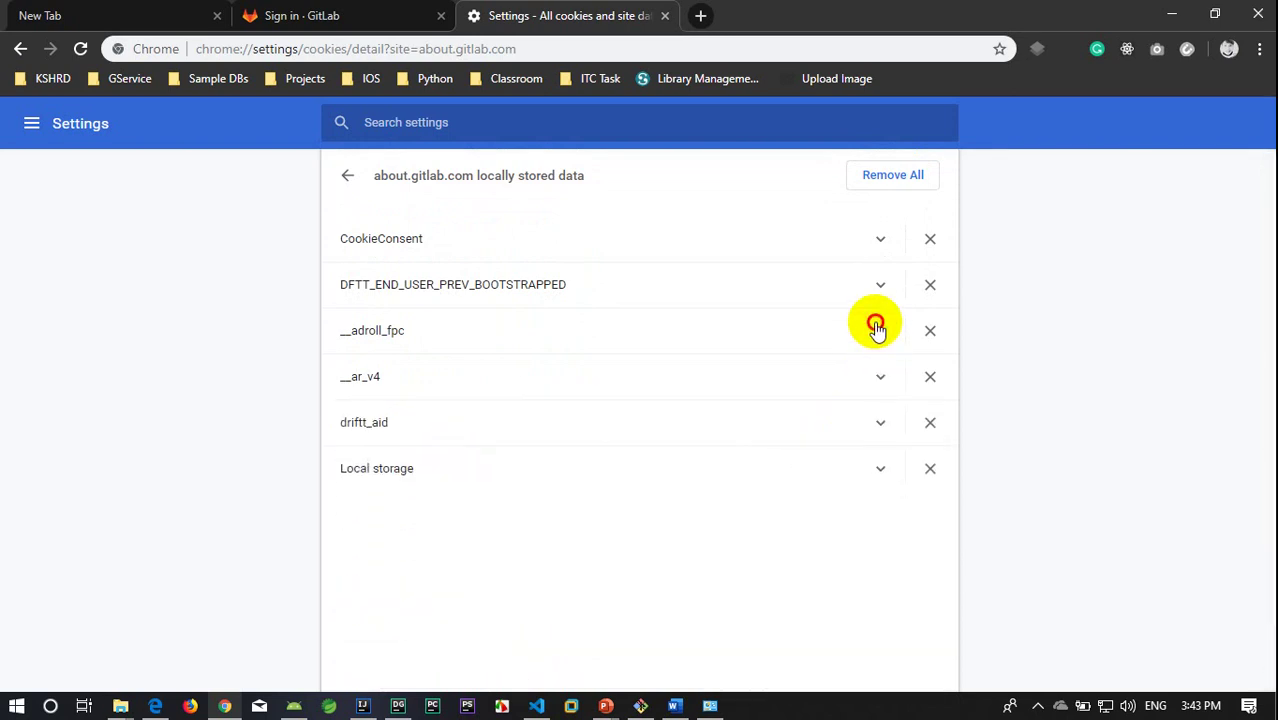
pyautogui.click(878, 331)
pyautogui.click(877, 331)
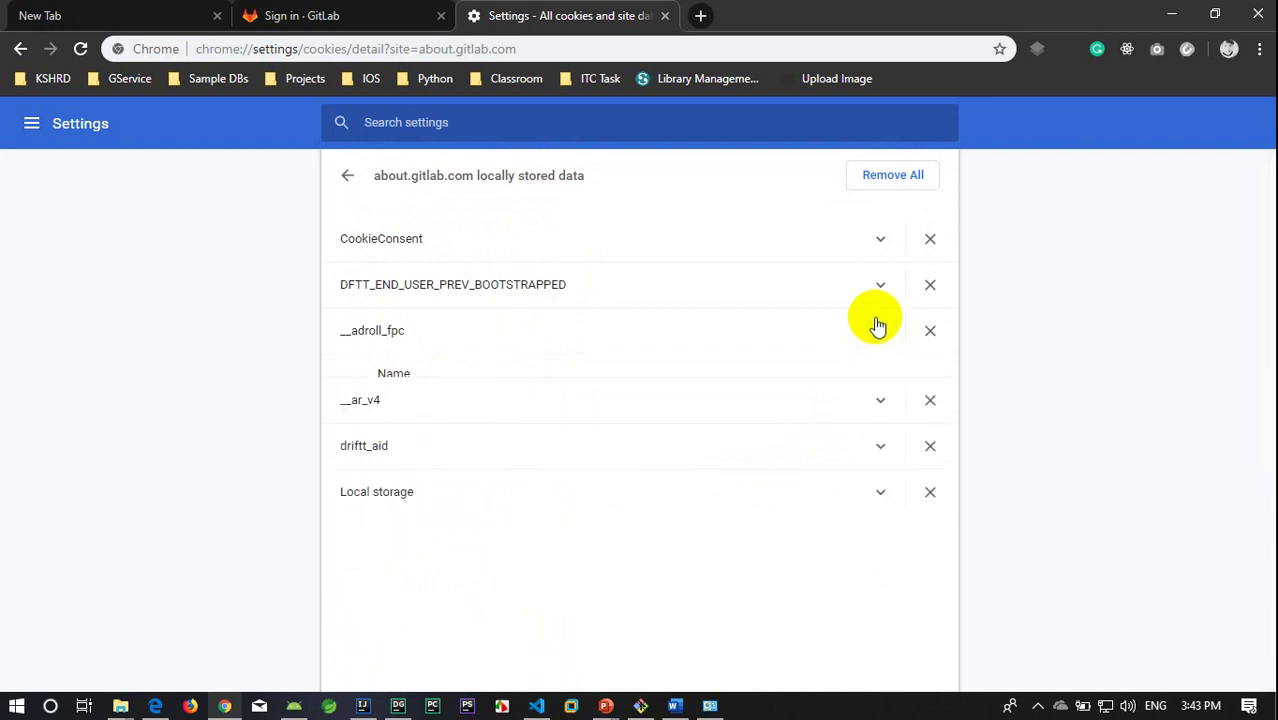
pyautogui.click(878, 286)
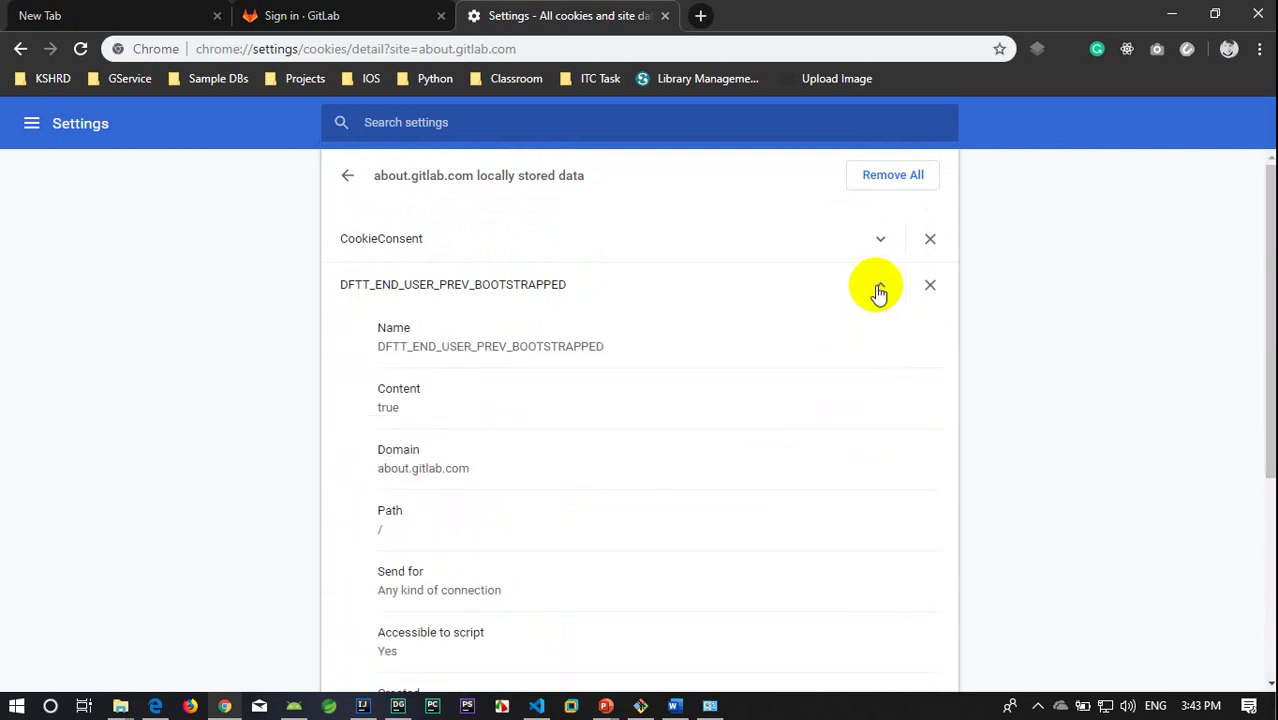
pyautogui.click(878, 290)
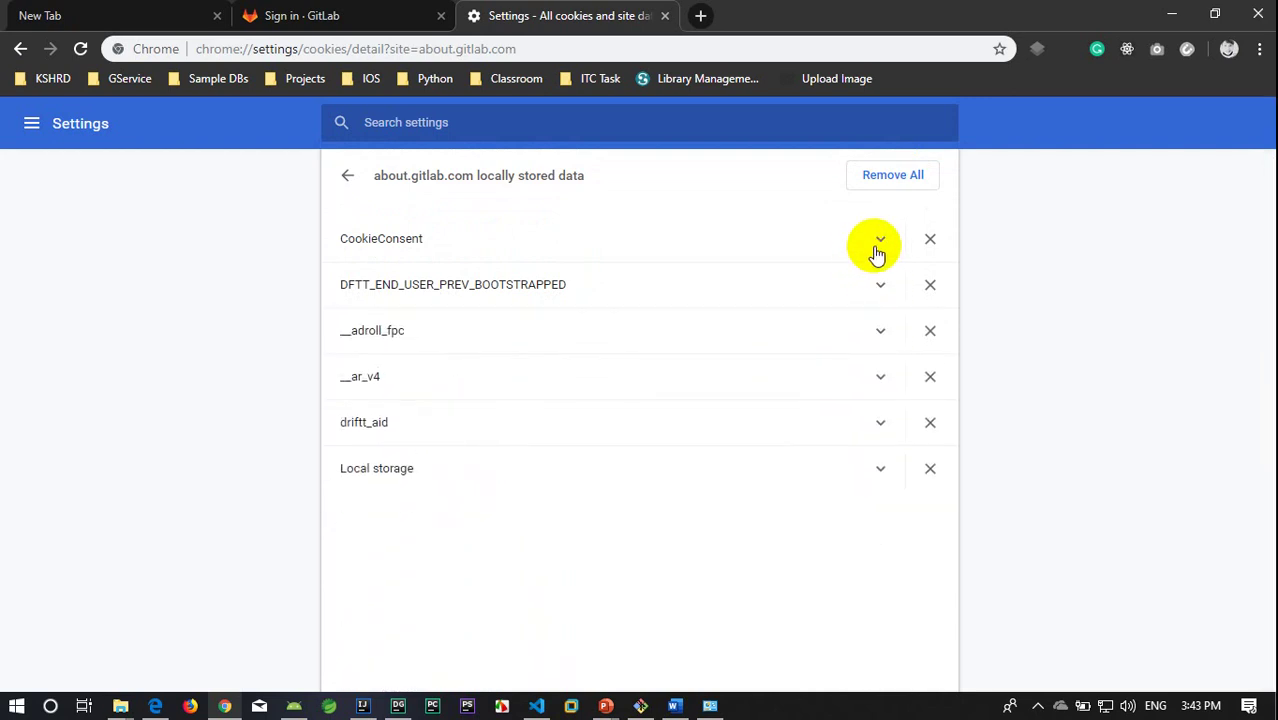
pyautogui.click(881, 239)
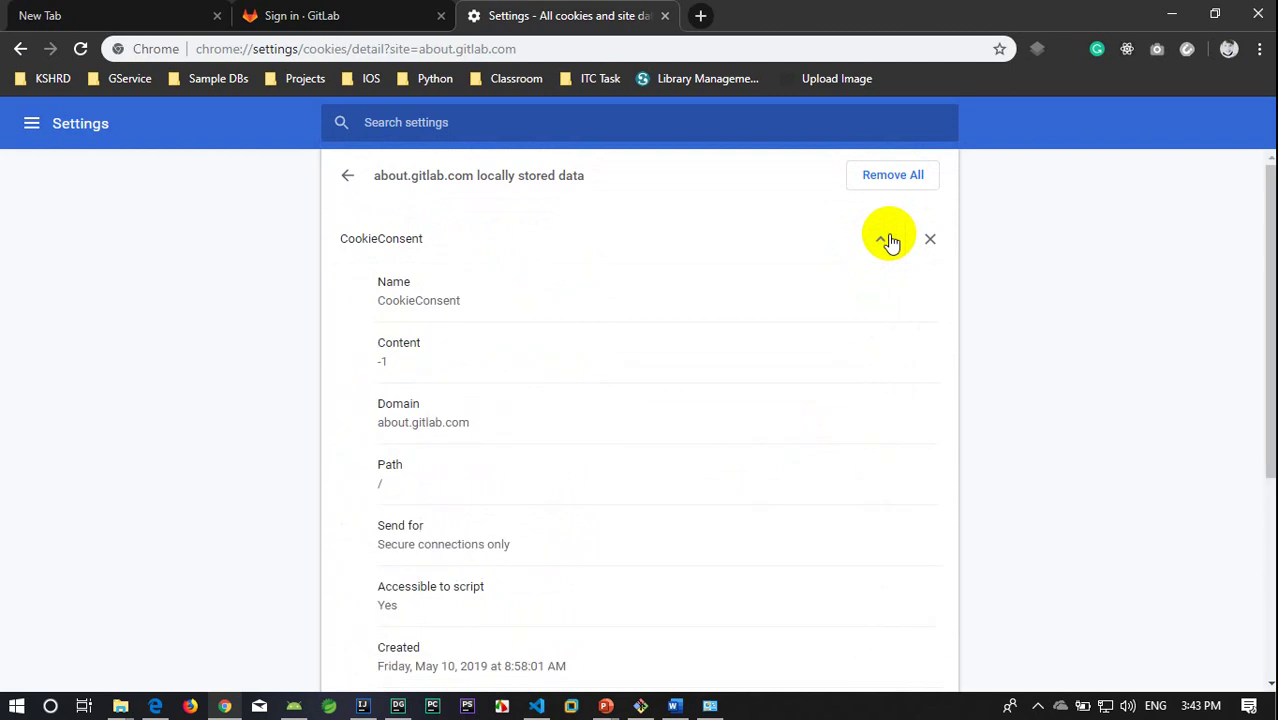
pyautogui.click(887, 240)
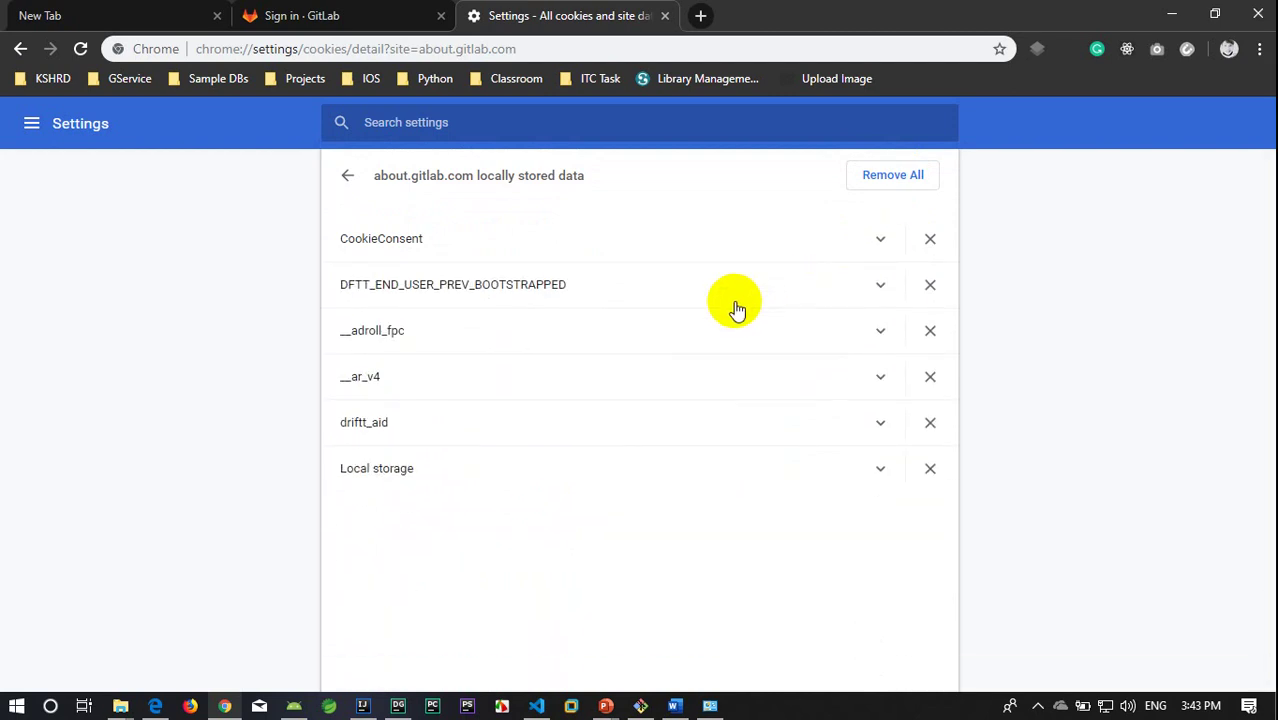
# Step: Return to the list of all cookies and site data and browse further through the sites
pyautogui.click(352, 177)
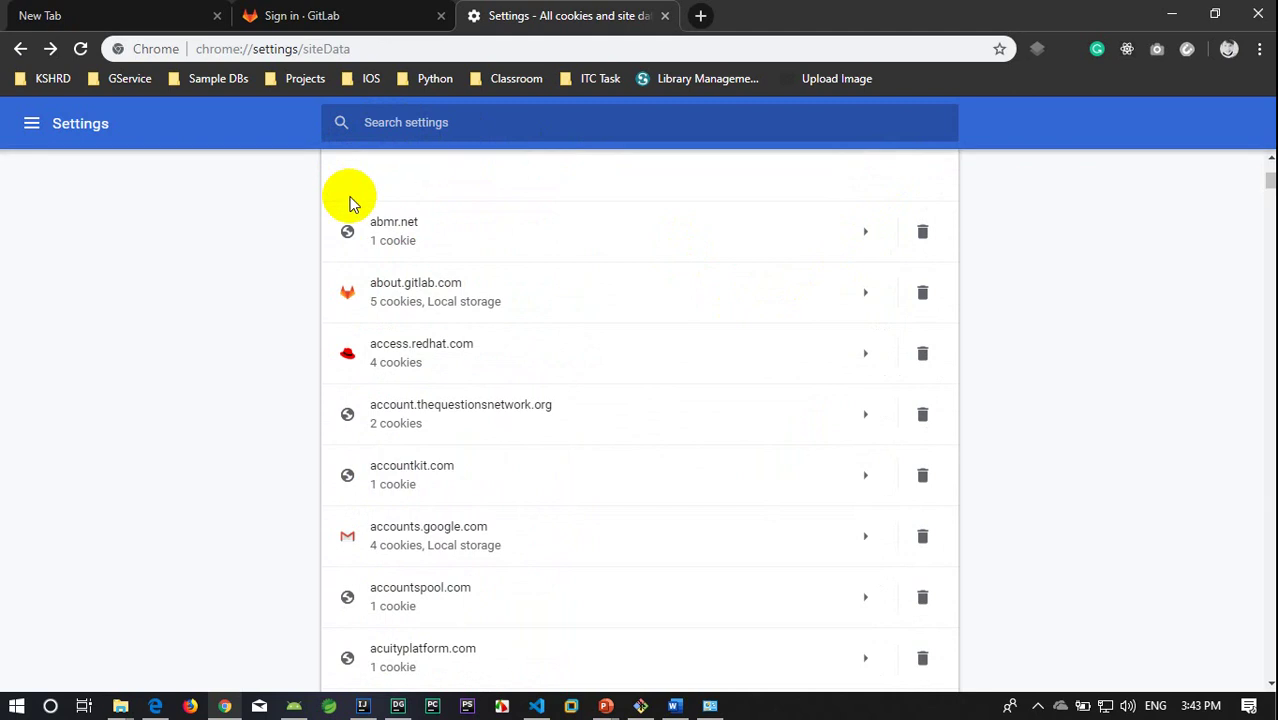
pyautogui.scroll(-2, 398, 390)
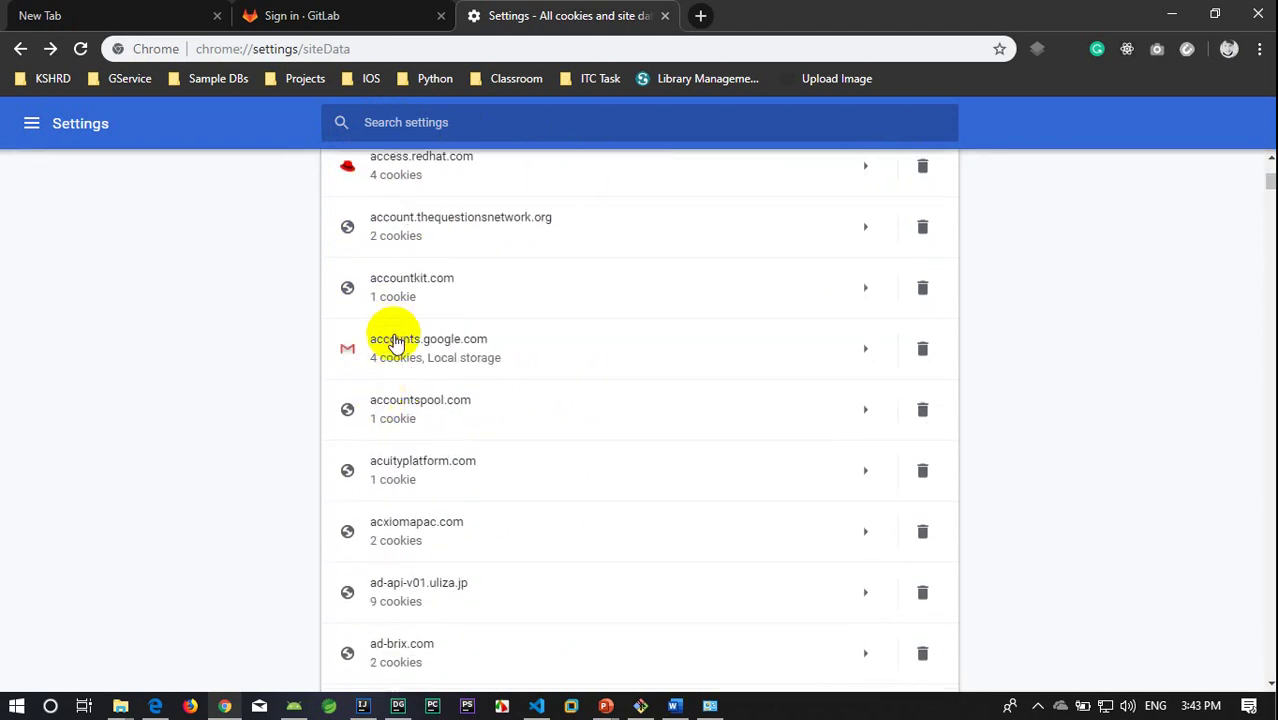
pyautogui.scroll(-20, 466, 285)
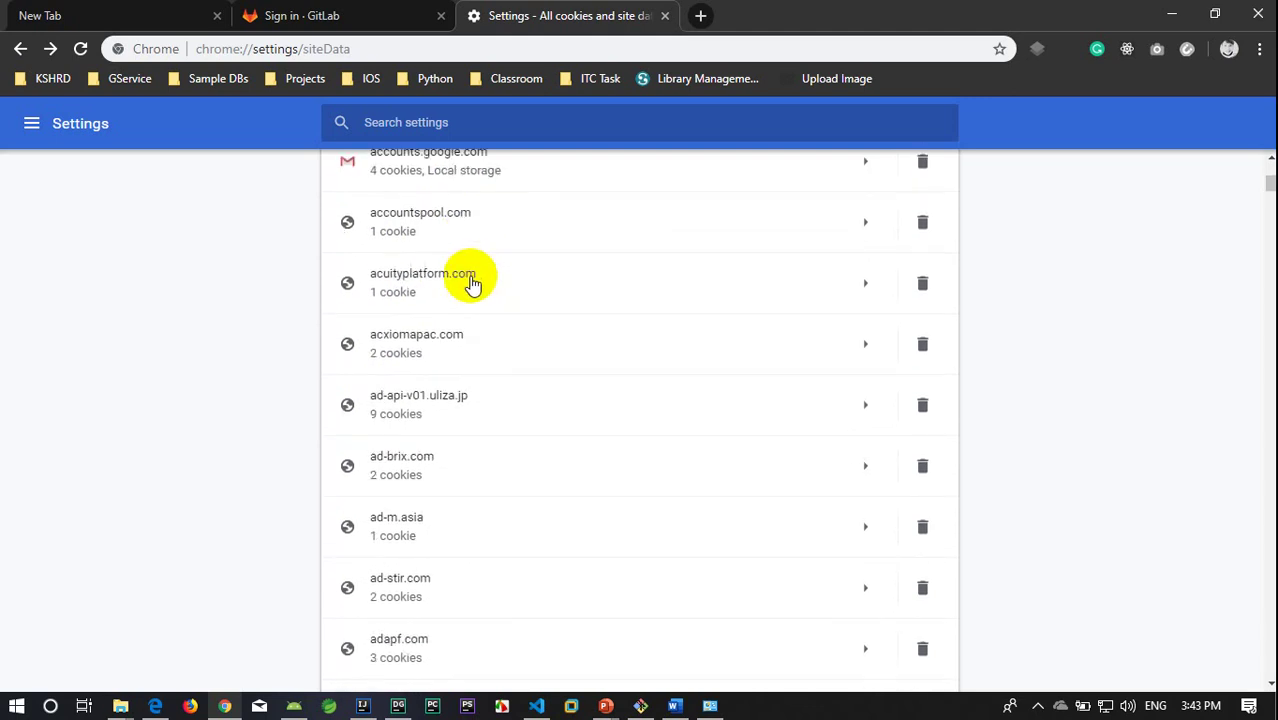
# Step: Try searching the browser settings for "gitlab", and clear the search
pyautogui.click(427, 137)
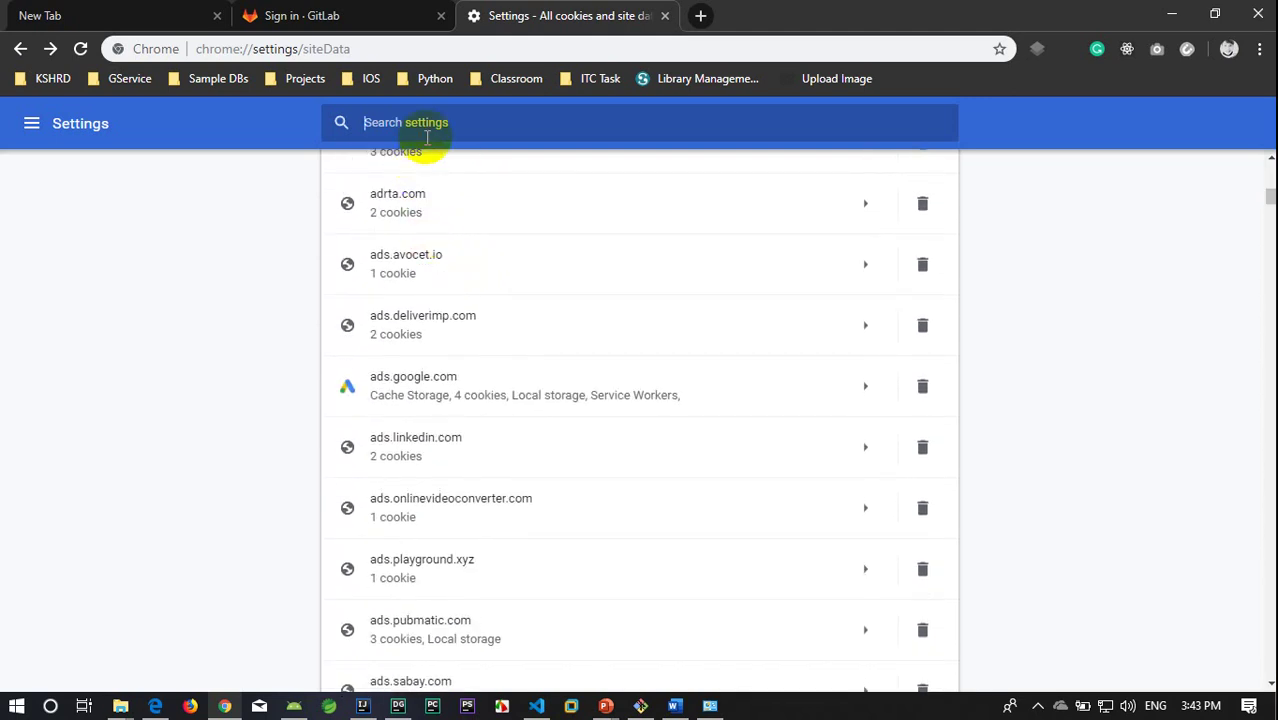
pyautogui.write('gi')
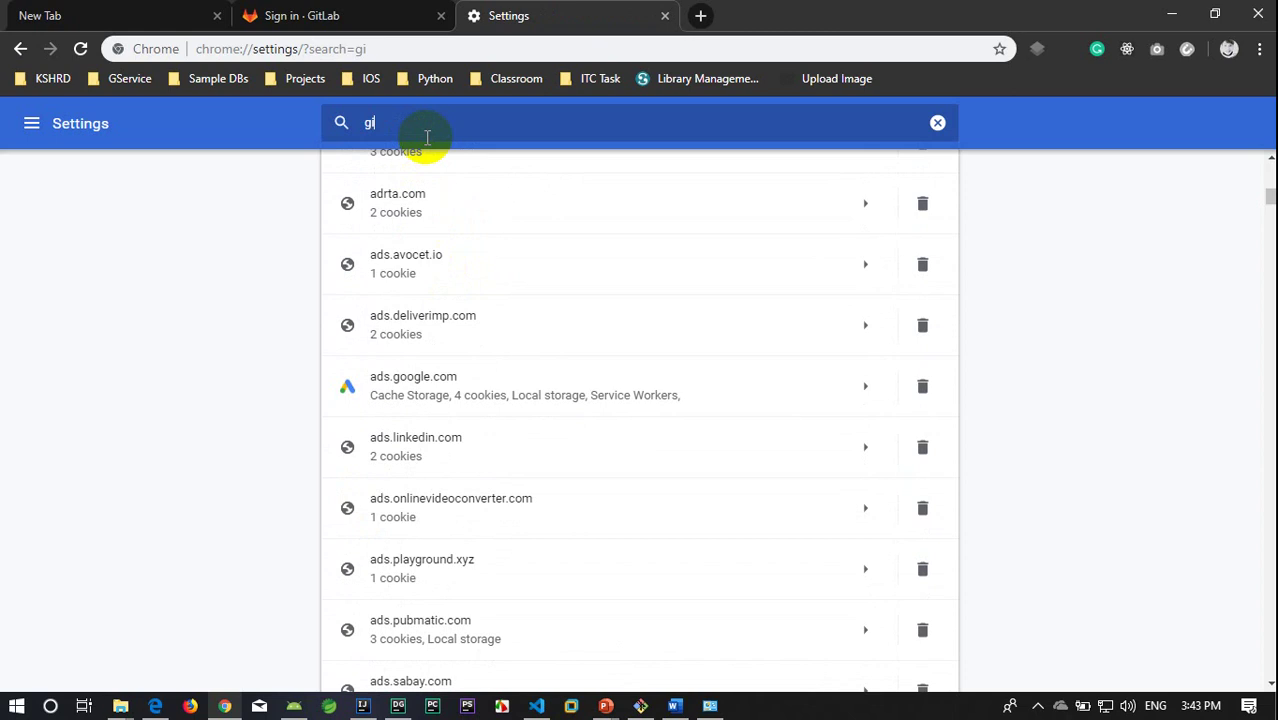
pyautogui.write('tlab')
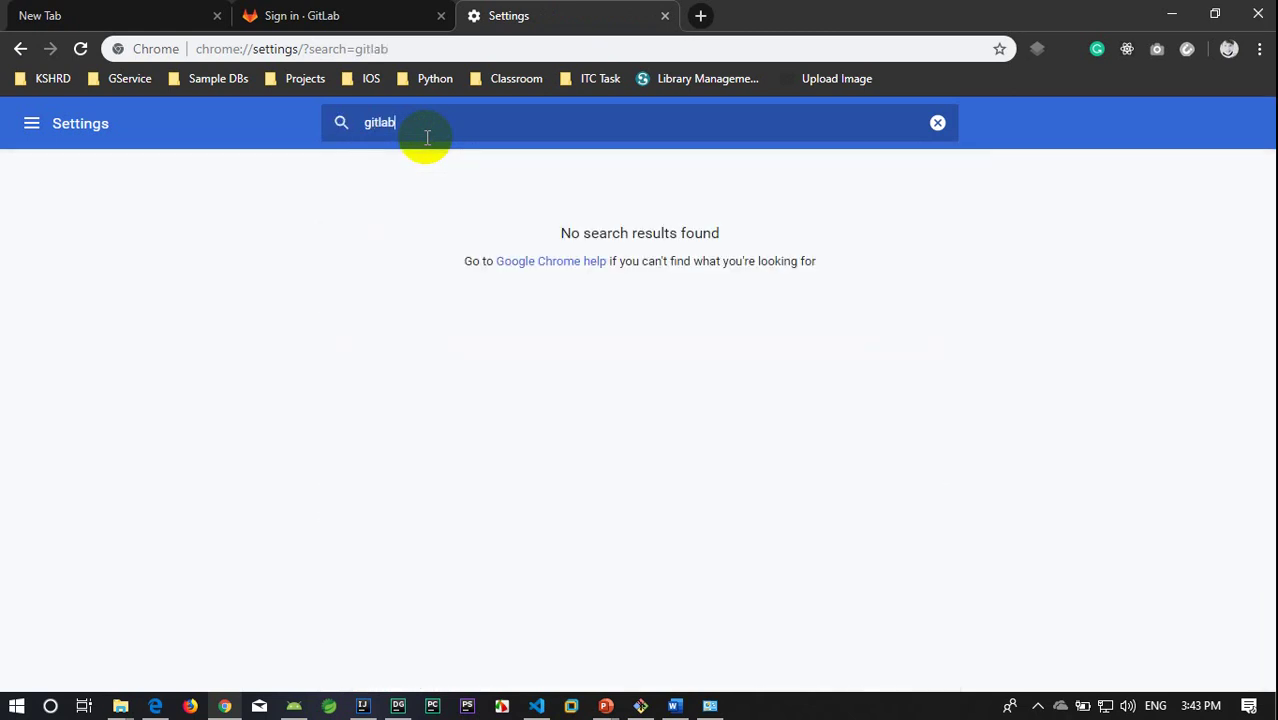
pyautogui.click(937, 122)
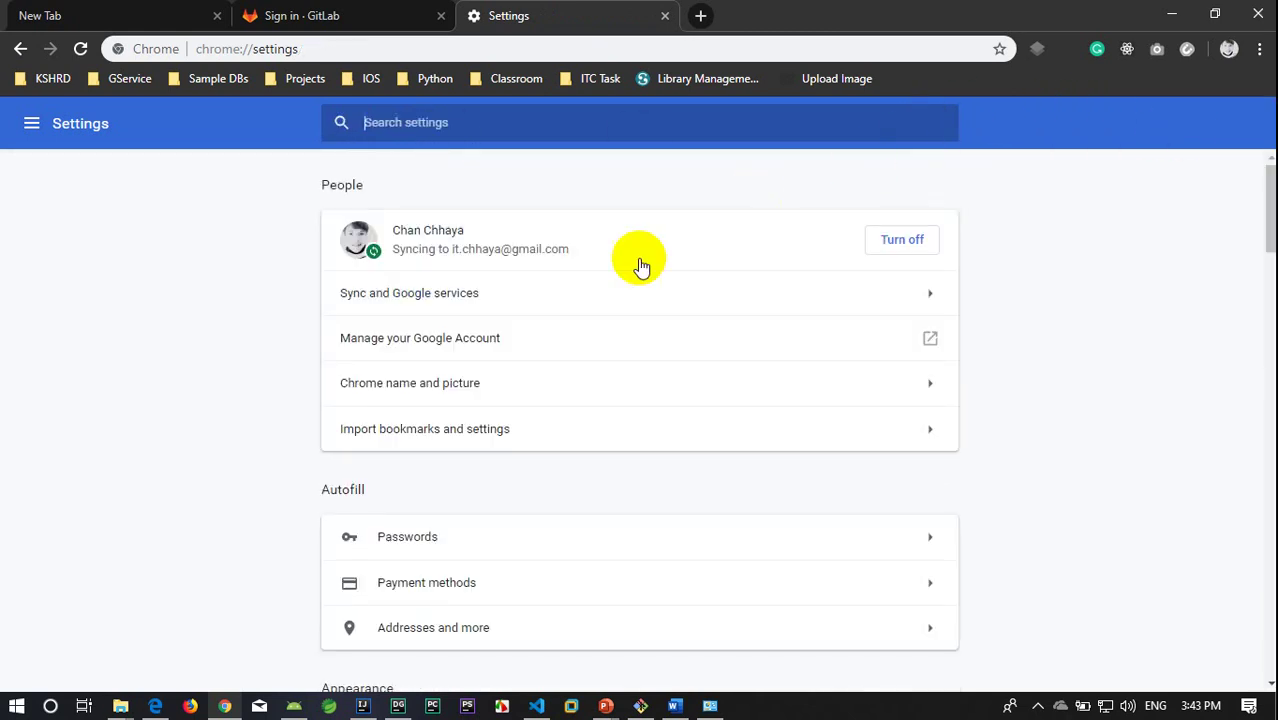
# Step: Reopen the Site Settings page from the Privacy and security section
pyautogui.click(33, 126)
pyautogui.scroll(-1, 105, 380)
pyautogui.scroll(-1, 108, 385)
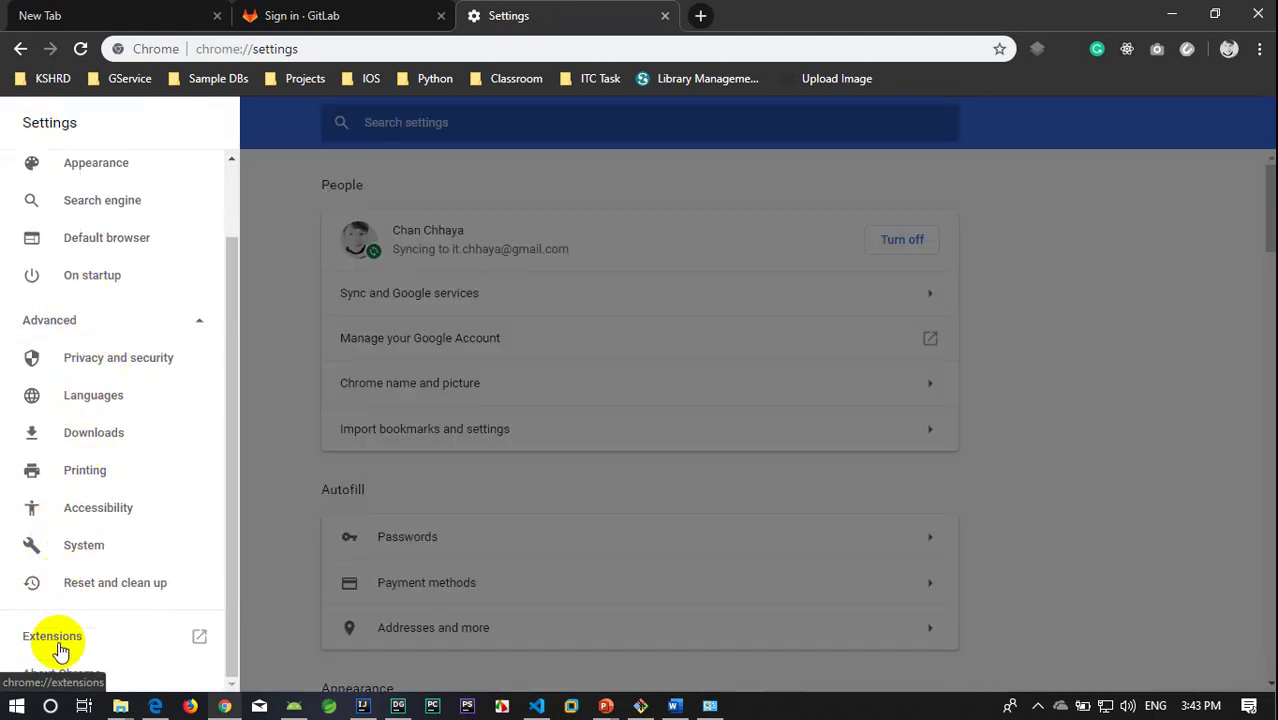
pyautogui.scroll(1, 81, 368)
pyautogui.click(100, 449)
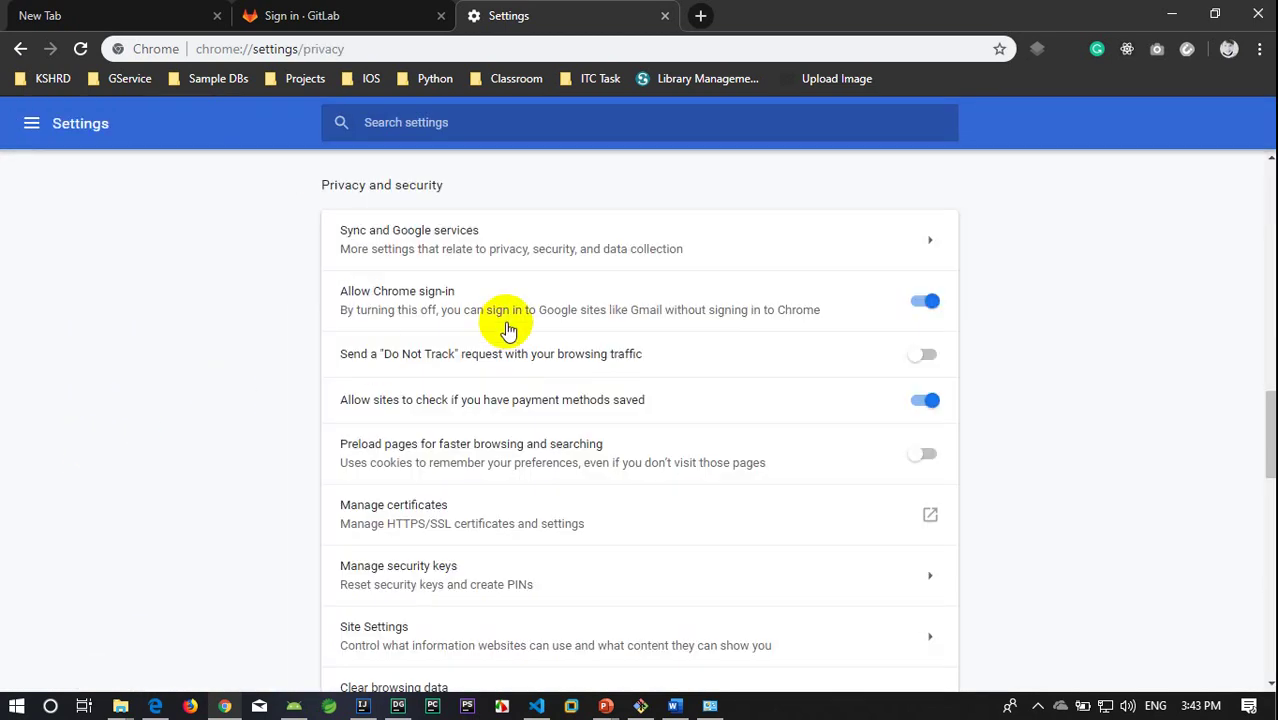
pyautogui.scroll(-3, 450, 390)
pyautogui.click(366, 347)
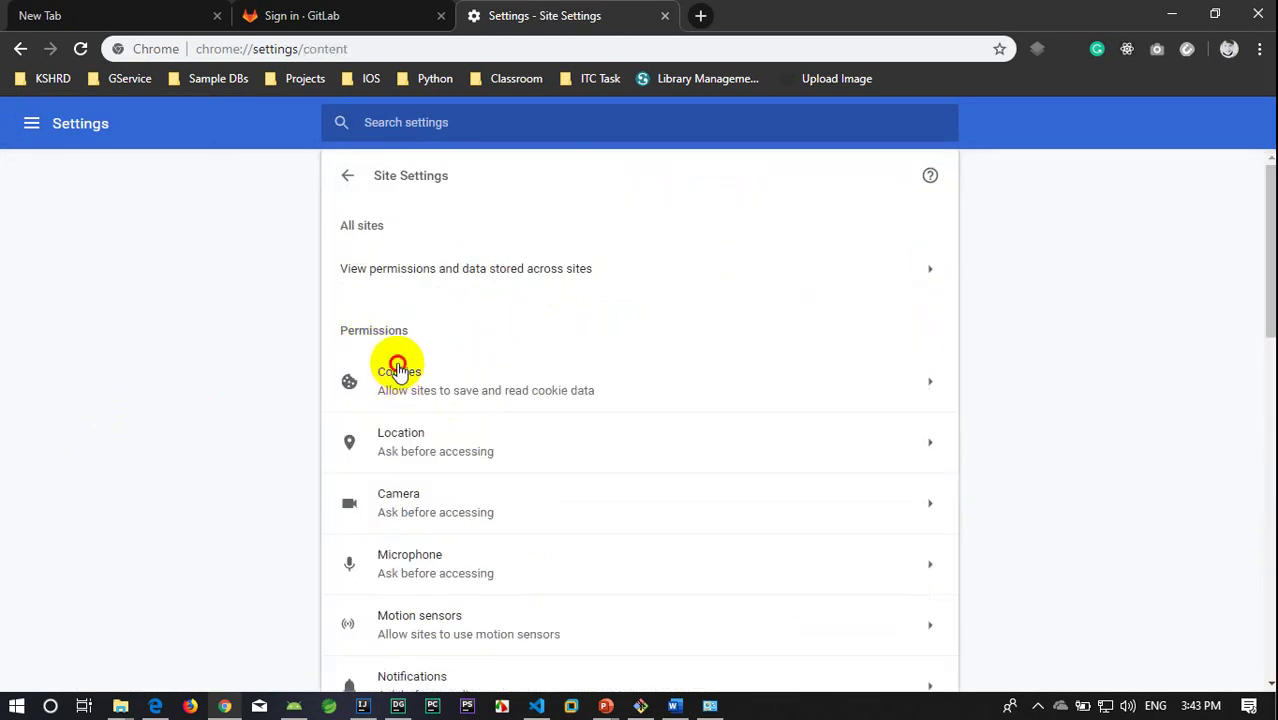
# Step: Open the list of all cookies and site data from the Cookies permission and filter it for "gitlab"
pyautogui.click(399, 367)
pyautogui.click(390, 396)
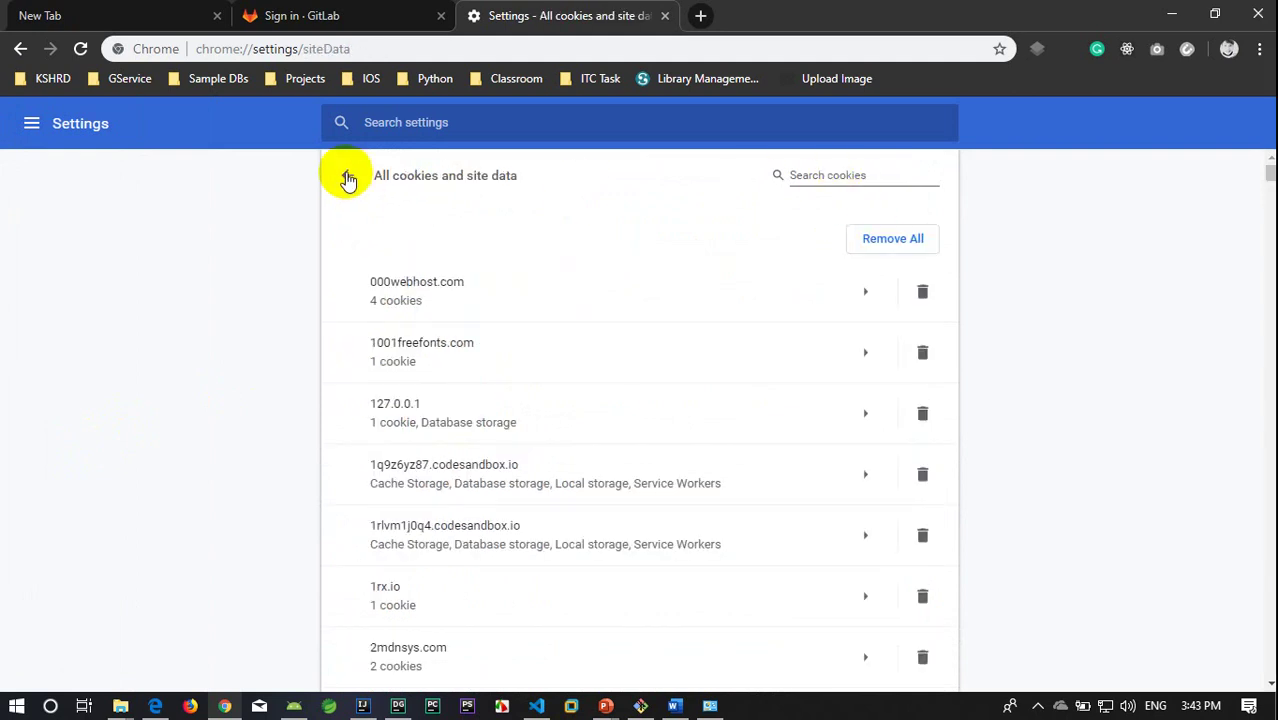
pyautogui.click(823, 177)
pyautogui.write('gitlab')
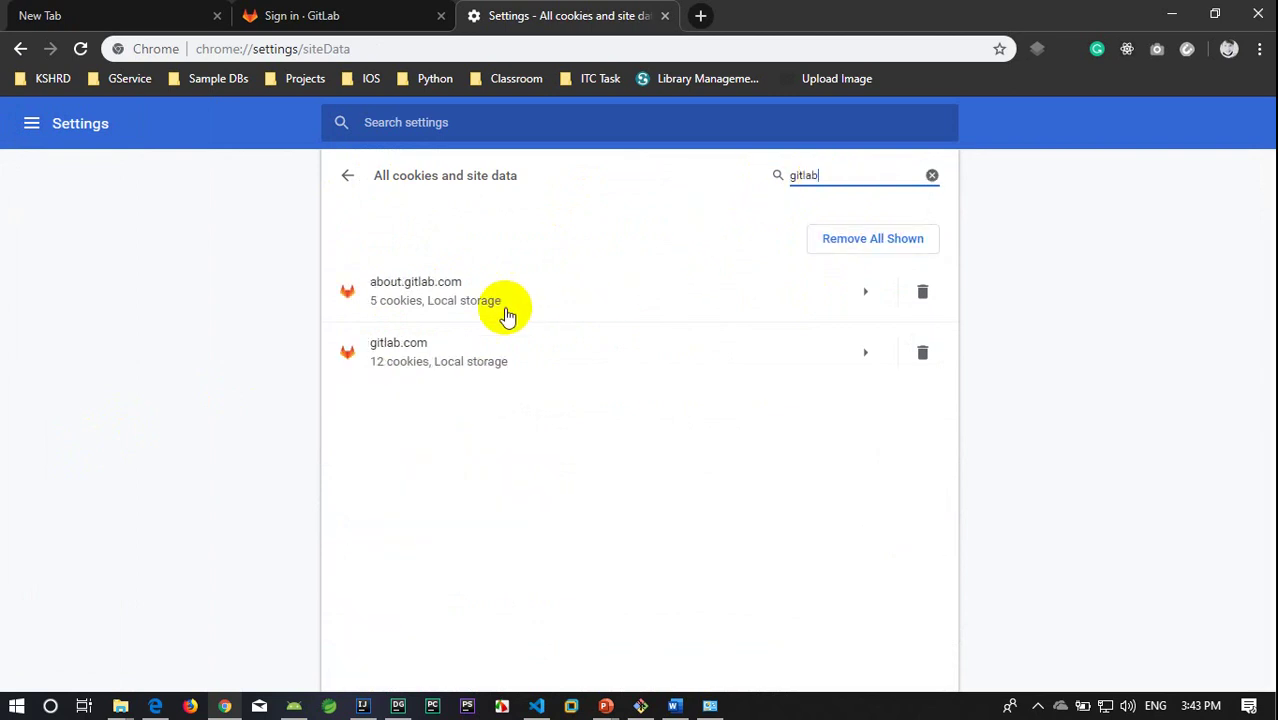
# Step: Open the locally stored data of gitlab.com and look over its list of entries
pyautogui.click(869, 355)
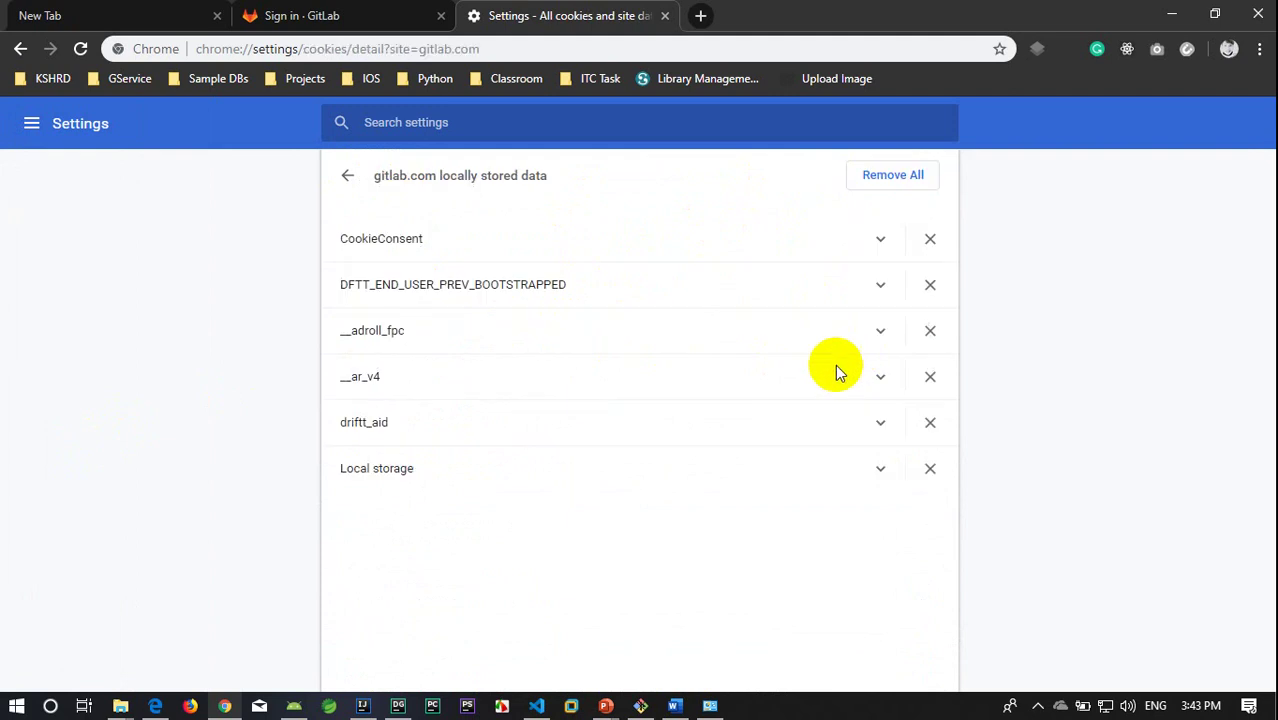
pyautogui.scroll(-2, 436, 371)
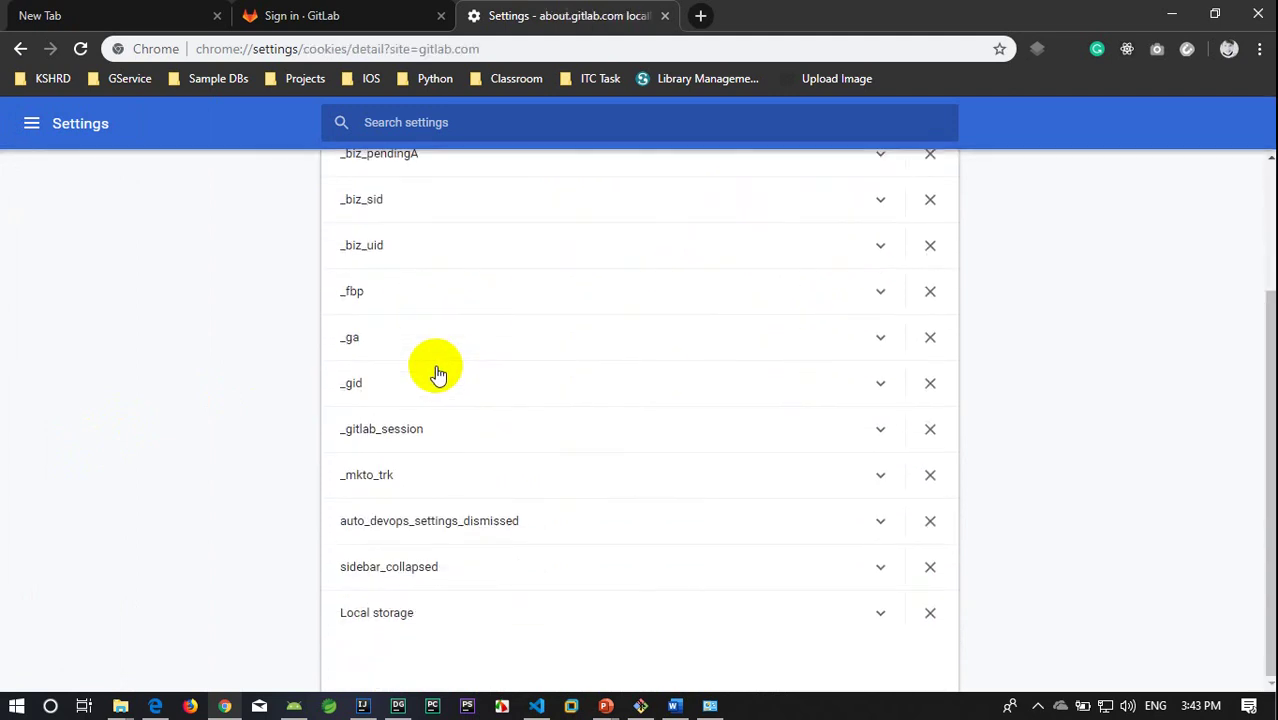
pyautogui.scroll(2, 446, 368)
# Step: Inspect the _biz_flagsA, _biz_nA and _biz_pendingA cookies one by one, collapsing each after viewing
pyautogui.click(879, 238)
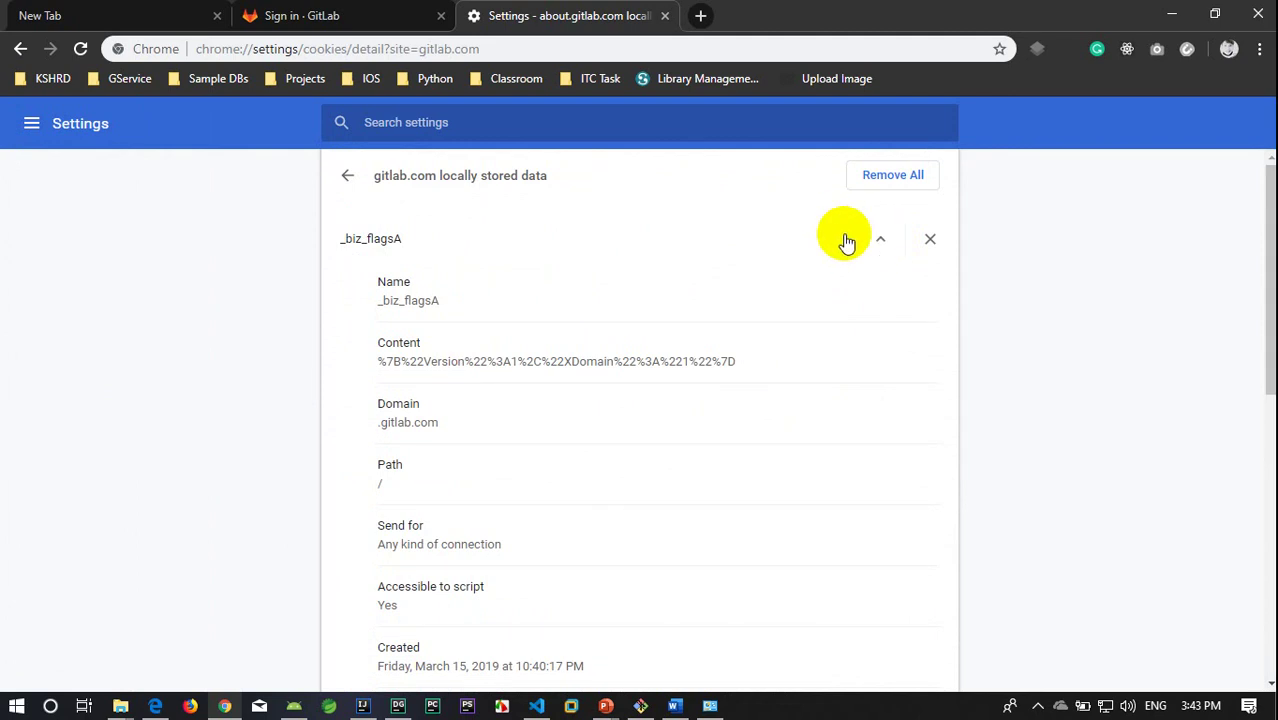
pyautogui.scroll(-2, 840, 236)
pyautogui.scroll(2, 810, 226)
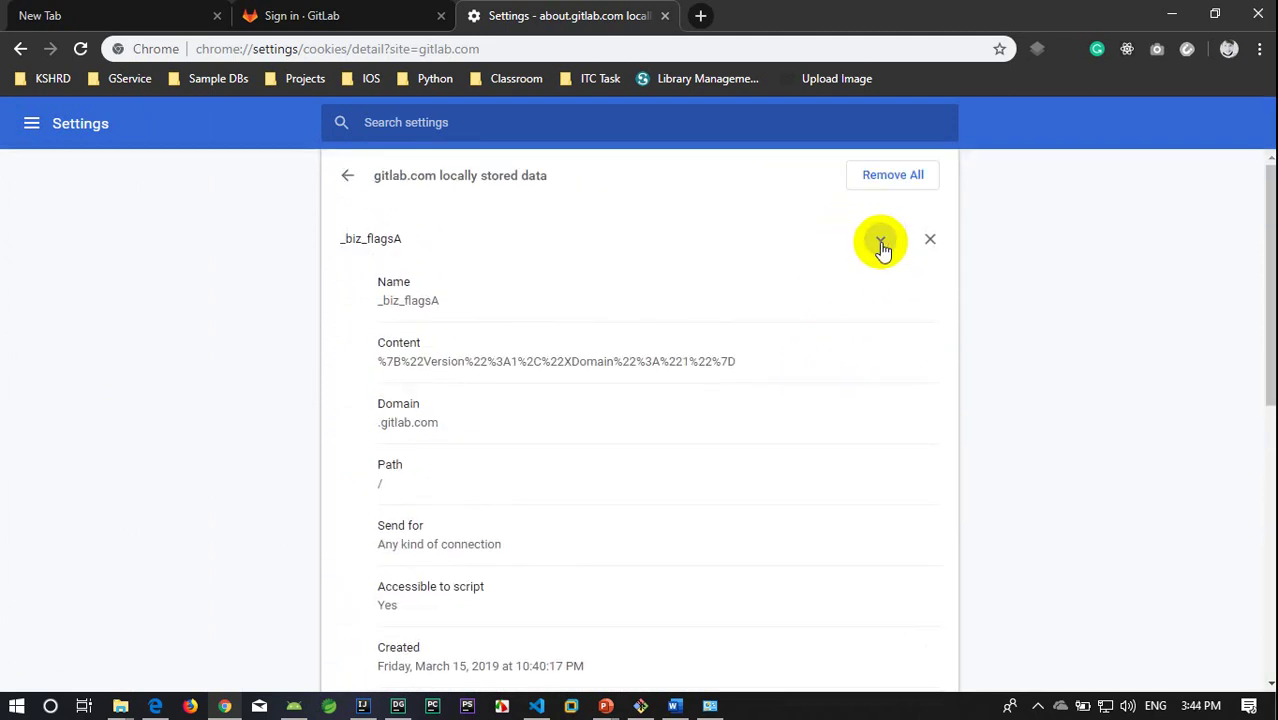
pyautogui.click(878, 240)
pyautogui.click(877, 288)
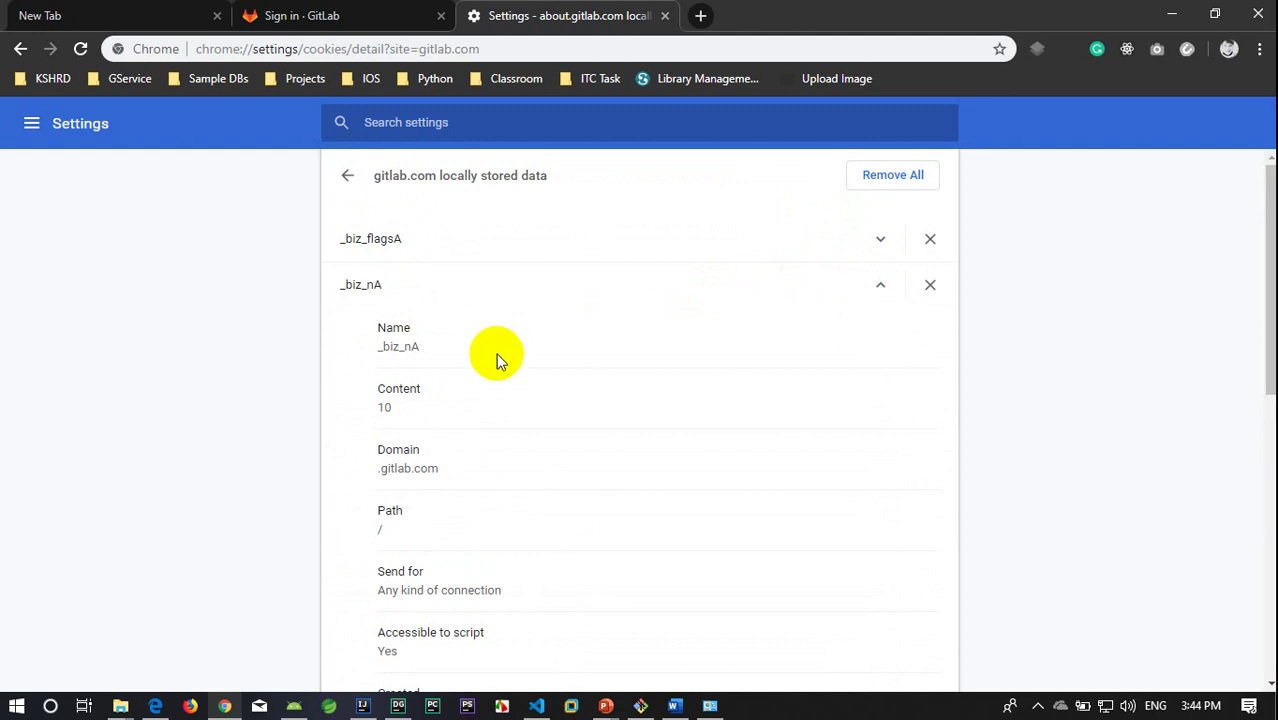
pyautogui.click(877, 287)
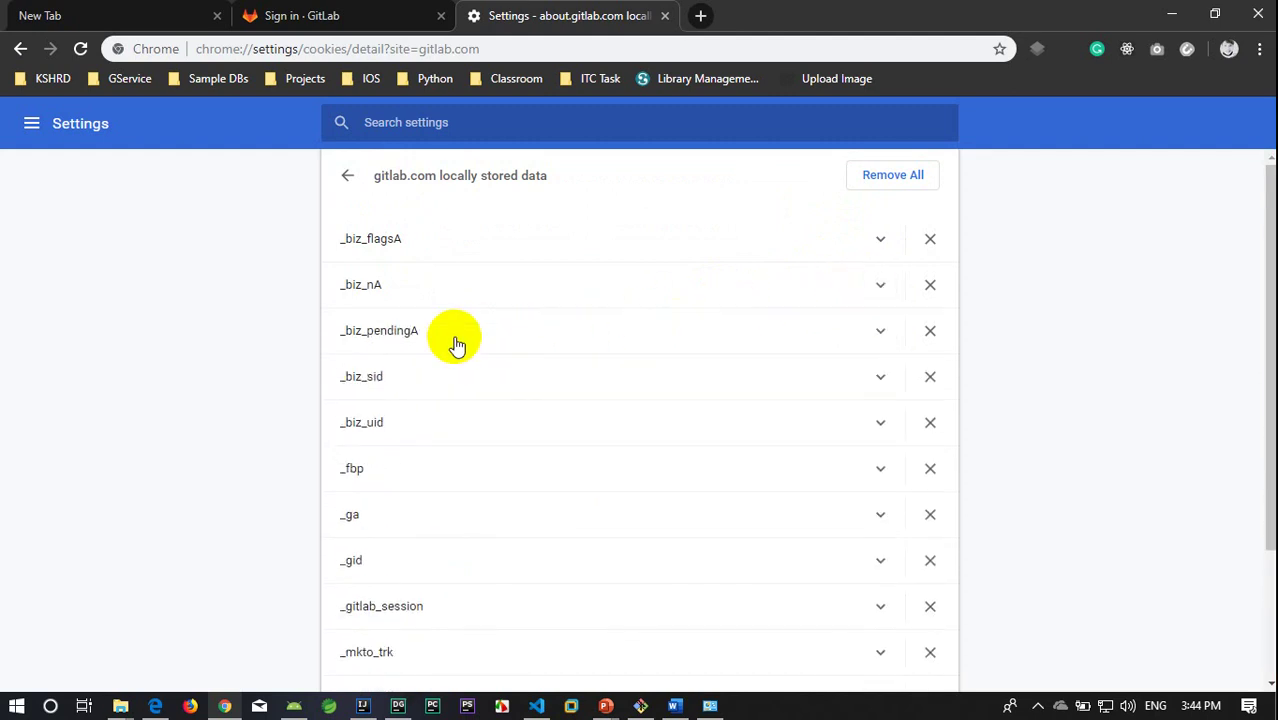
pyautogui.click(884, 338)
pyautogui.click(880, 333)
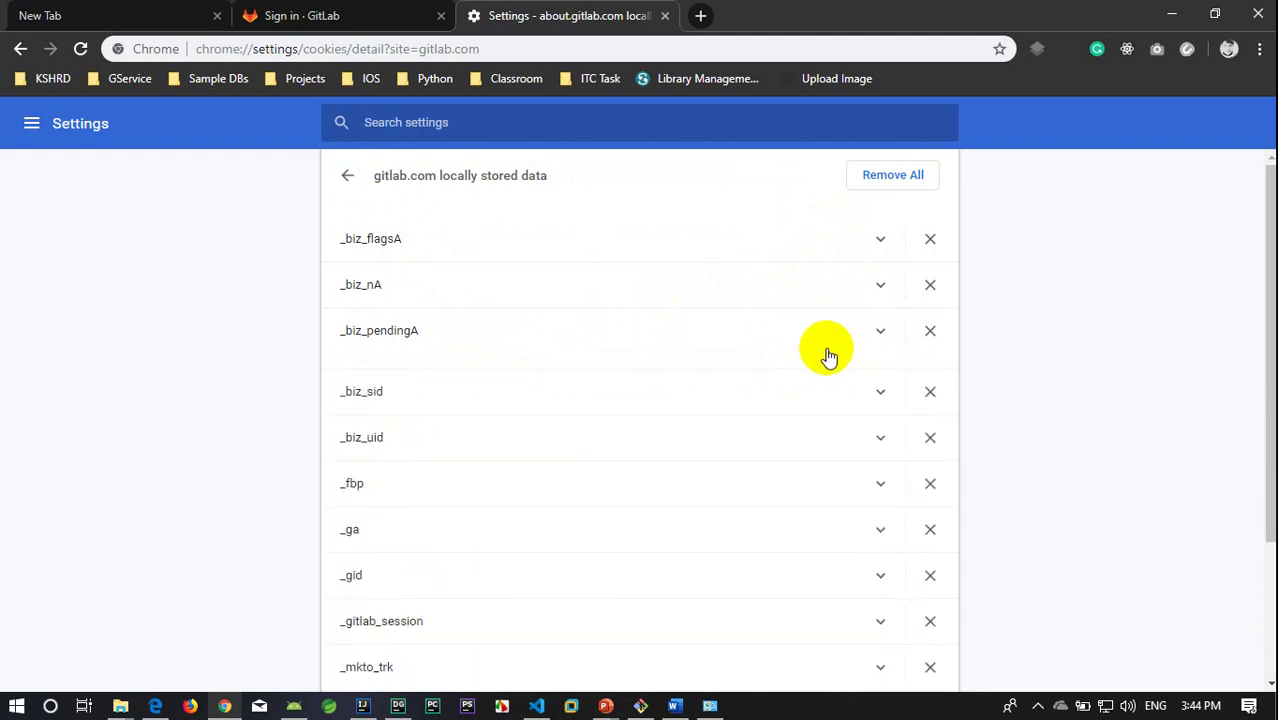
# Step: Examine the details of the _gitlab_session and auto_devops_settings_dismissed cookies, collapsing each after viewing
pyautogui.scroll(-1, 815, 365)
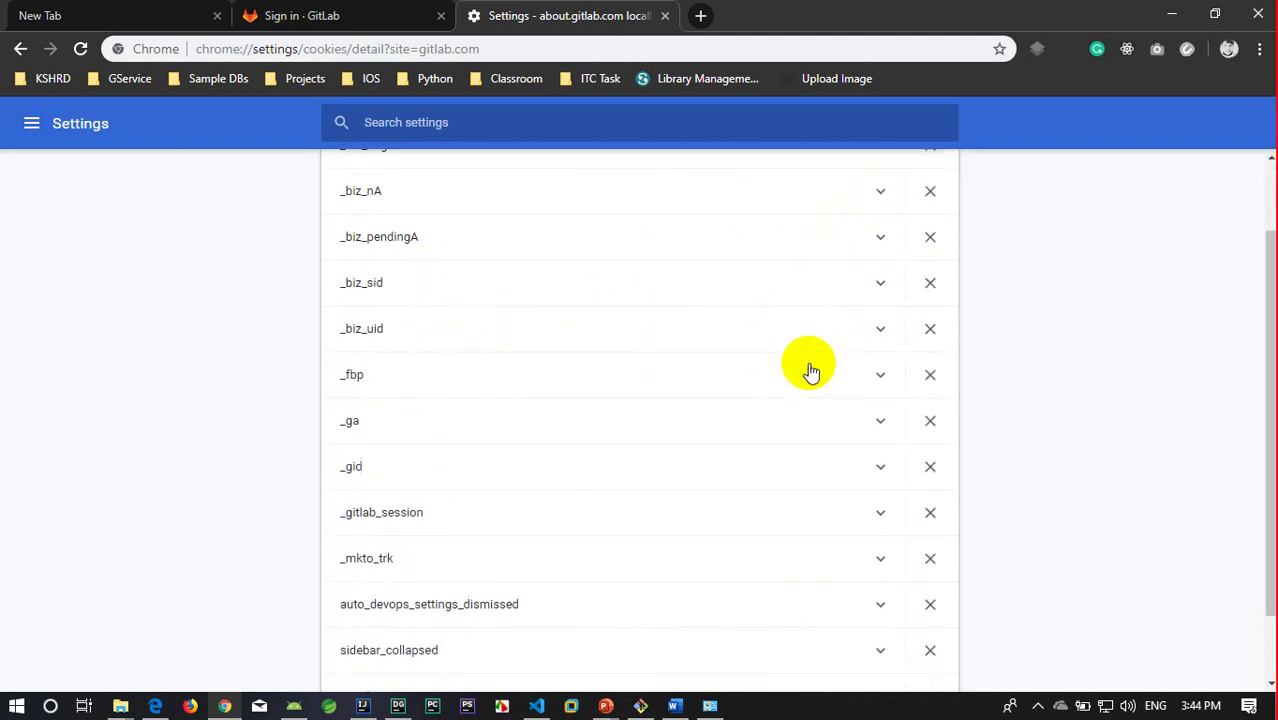
pyautogui.click(880, 514)
pyautogui.scroll(-2, 880, 520)
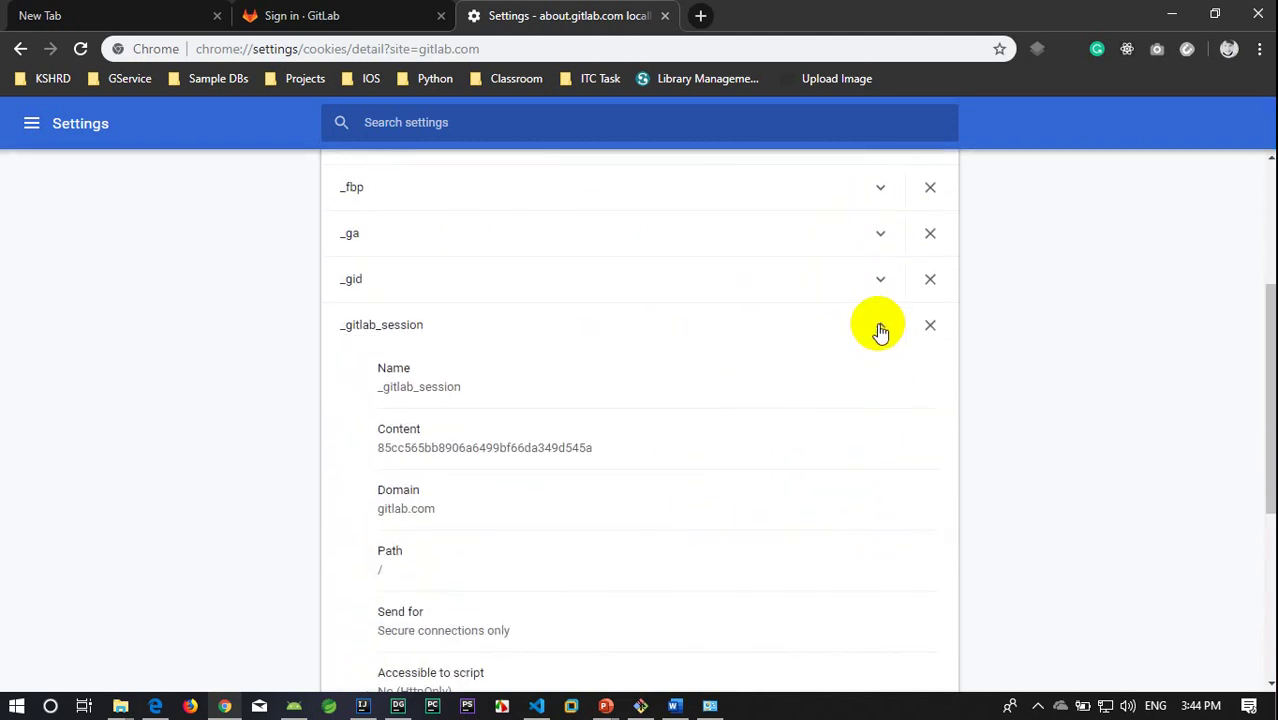
pyautogui.click(880, 333)
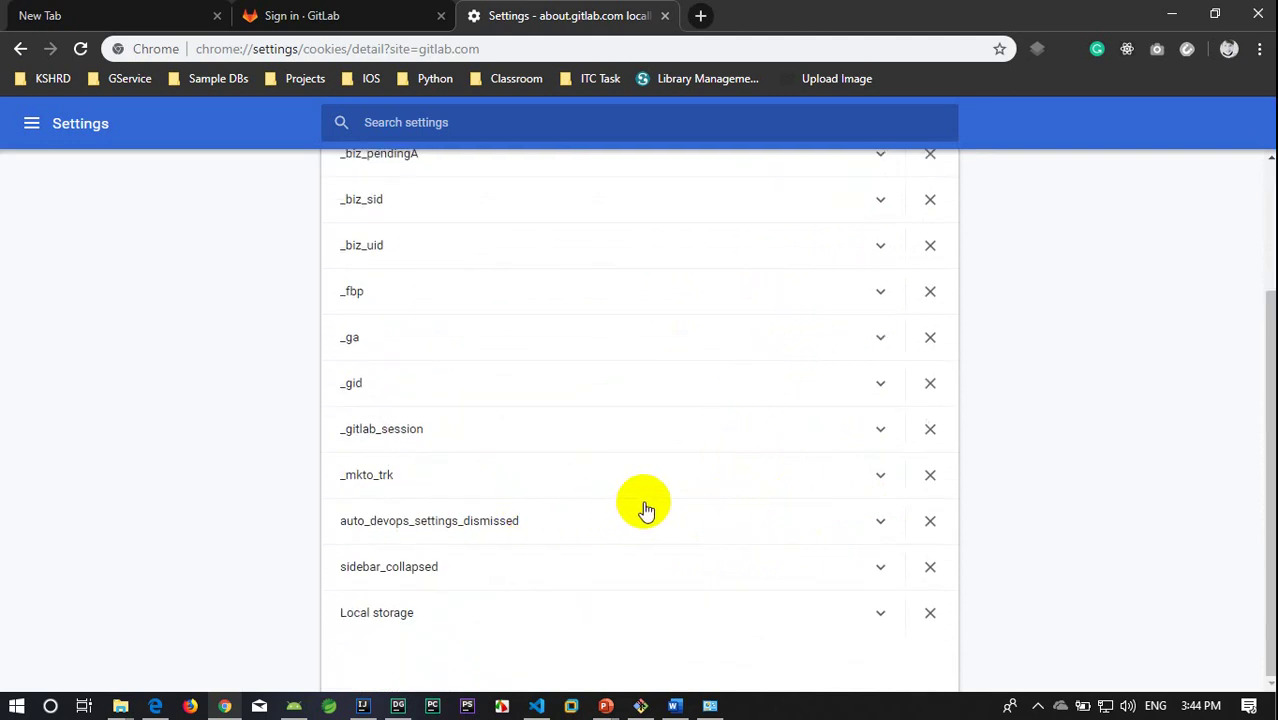
pyautogui.click(881, 518)
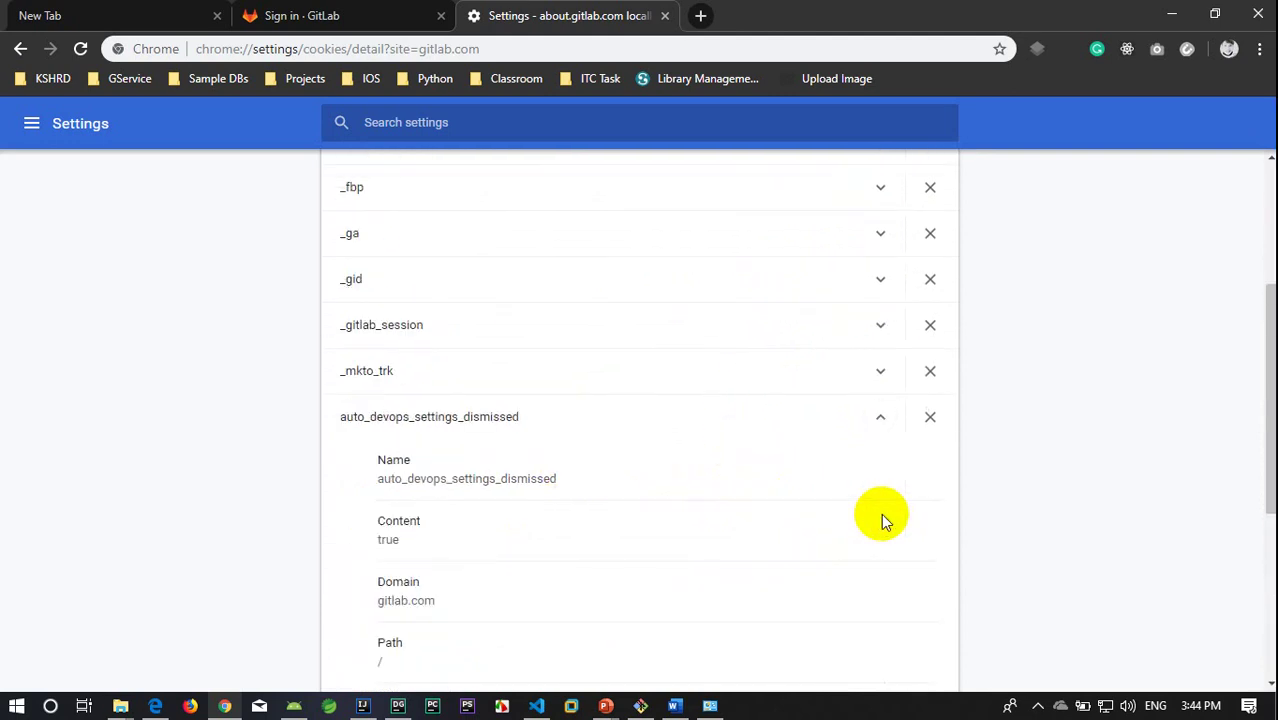
pyautogui.click(890, 420)
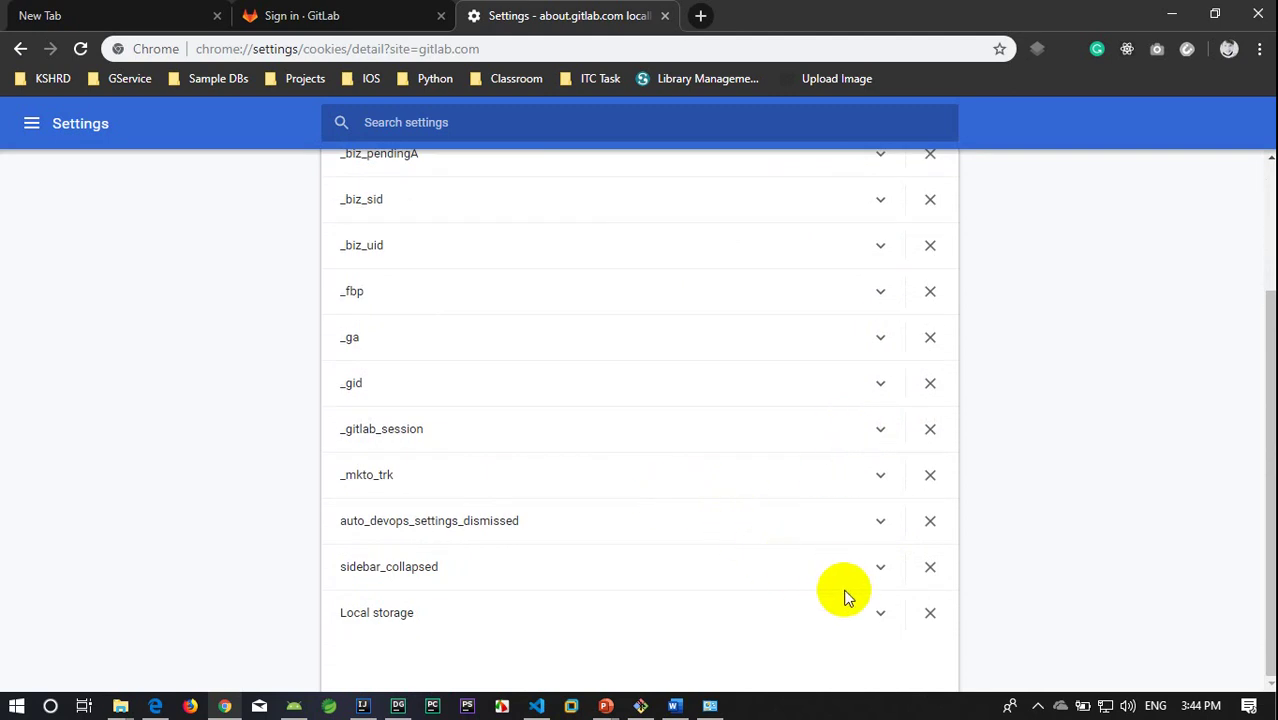
# Step: Examine the Local storage entry and the sidebar_collapsed cookie, collapsing each after viewing
pyautogui.click(880, 613)
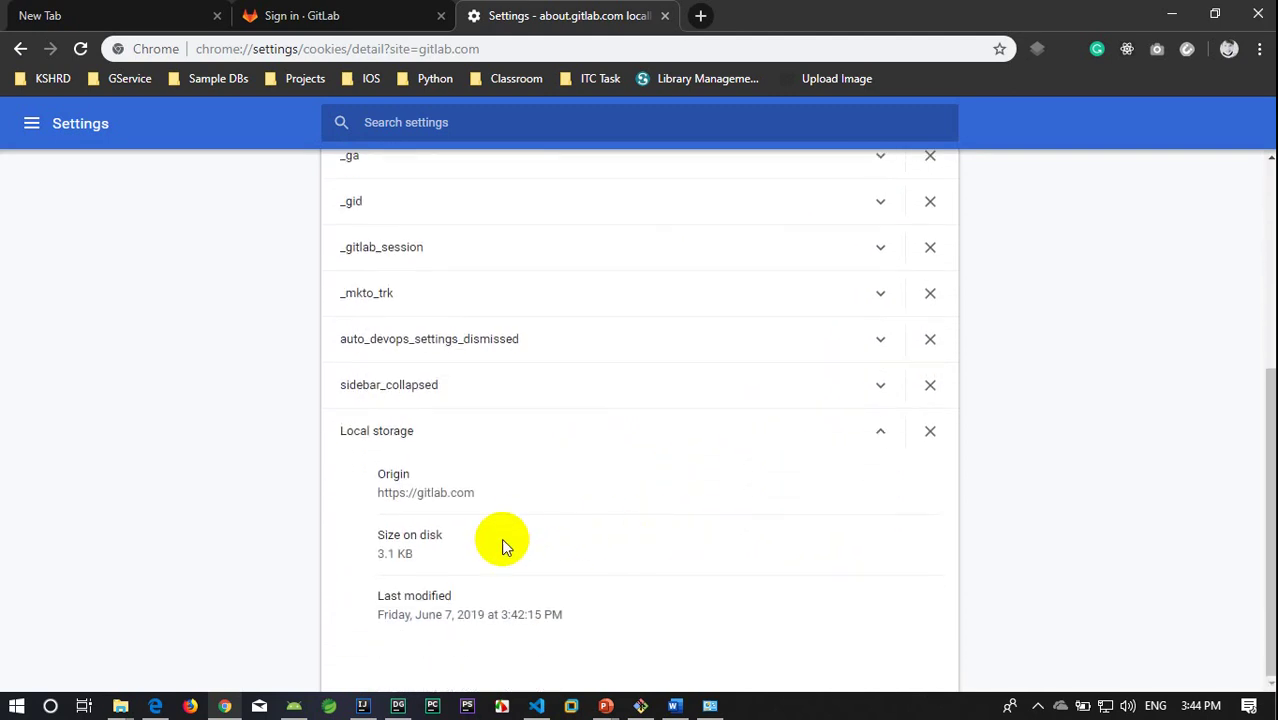
pyautogui.click(886, 437)
pyautogui.click(879, 566)
pyautogui.scroll(-3, 773, 518)
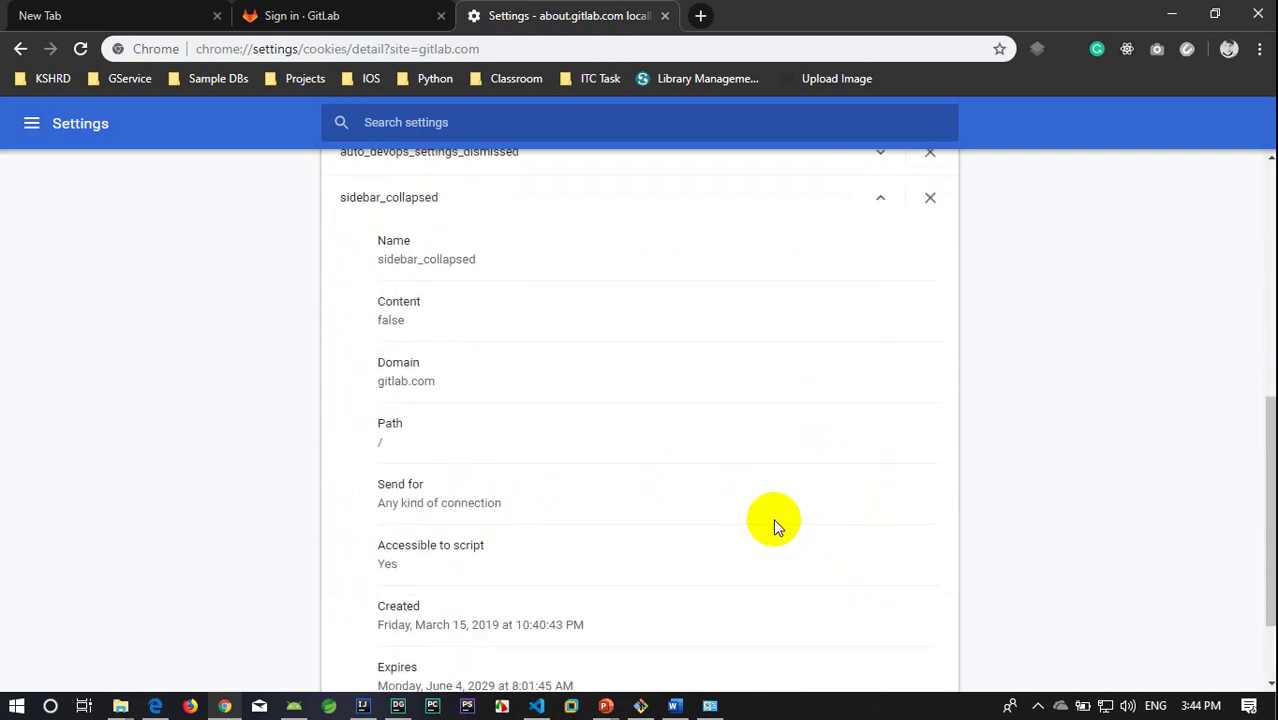
pyautogui.scroll(2, 773, 518)
pyautogui.scroll(1, 773, 517)
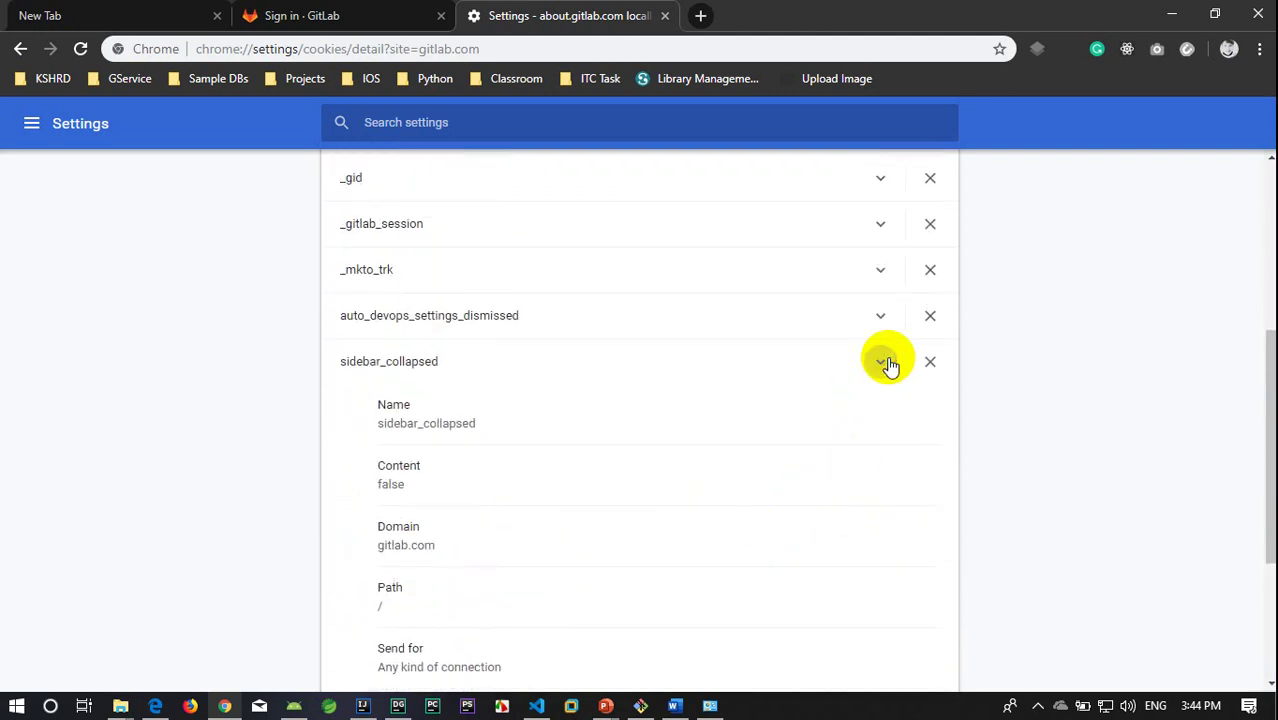
pyautogui.click(884, 361)
# Step: Review the auto_devops_settings_dismissed cookie again before and after examining _mkto_trk, collapsing each entry after viewing
pyautogui.click(878, 522)
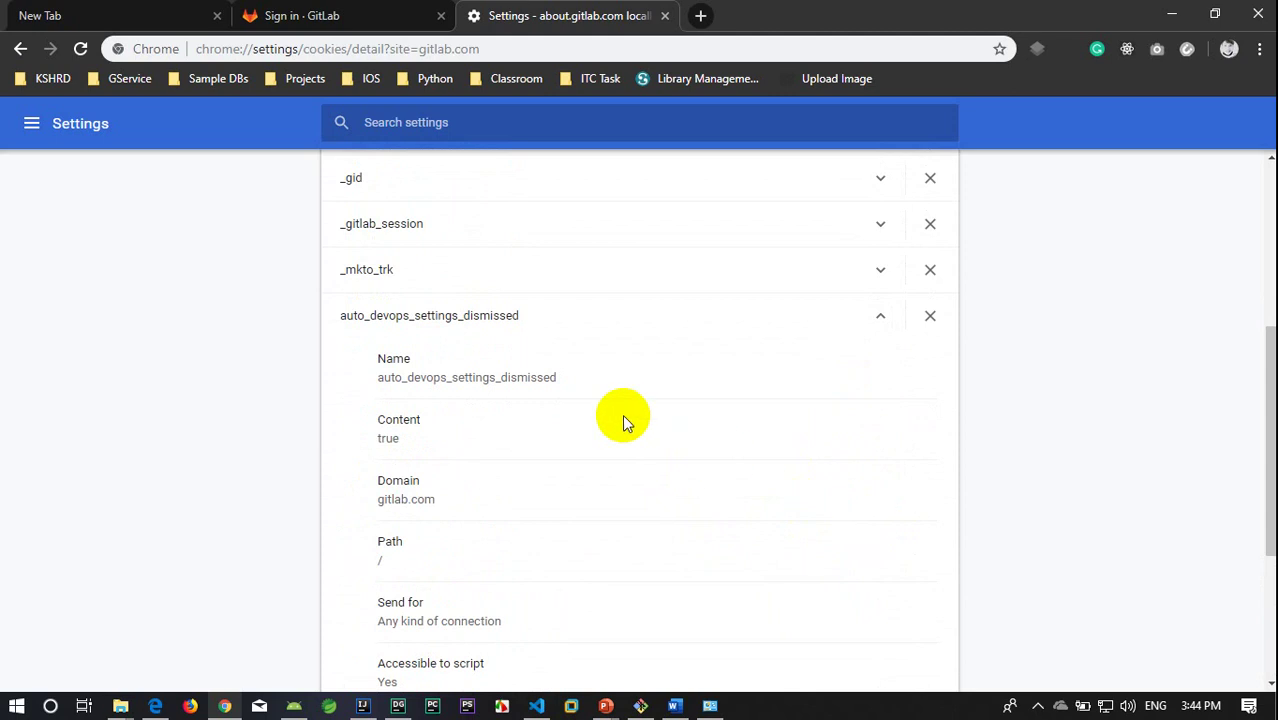
pyautogui.scroll(-3, 622, 414)
pyautogui.scroll(4, 622, 414)
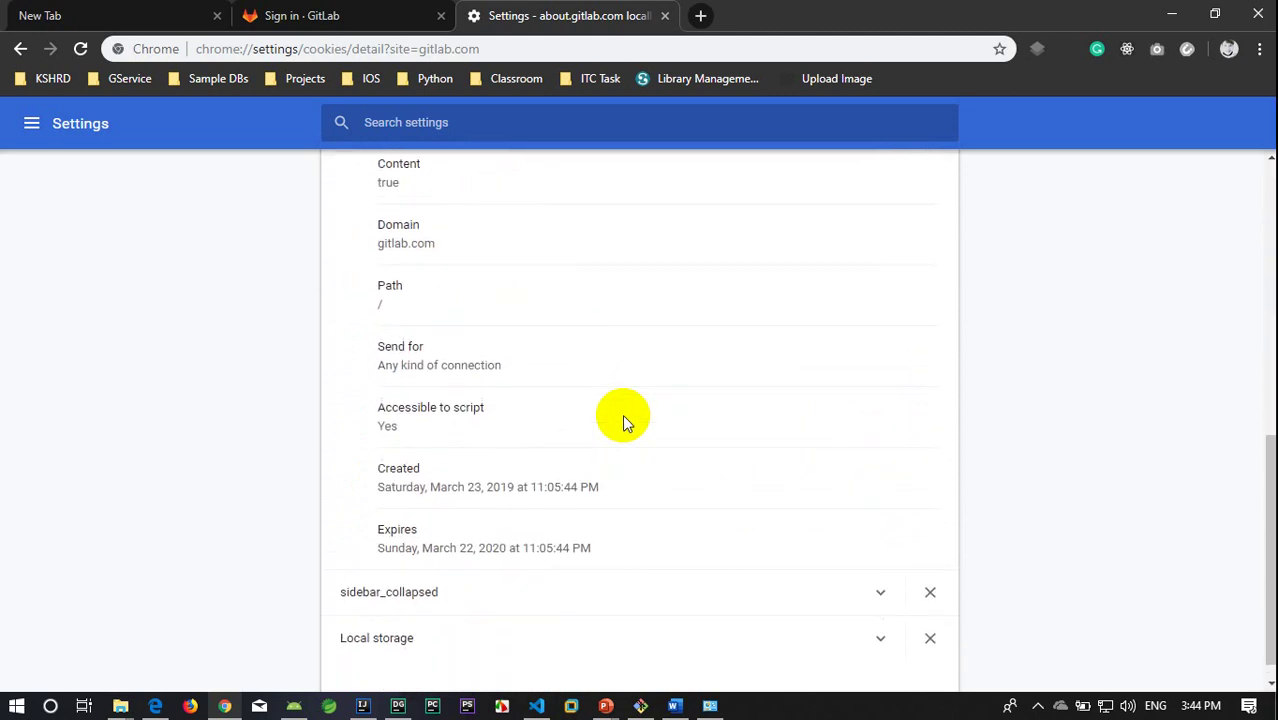
pyautogui.click(880, 412)
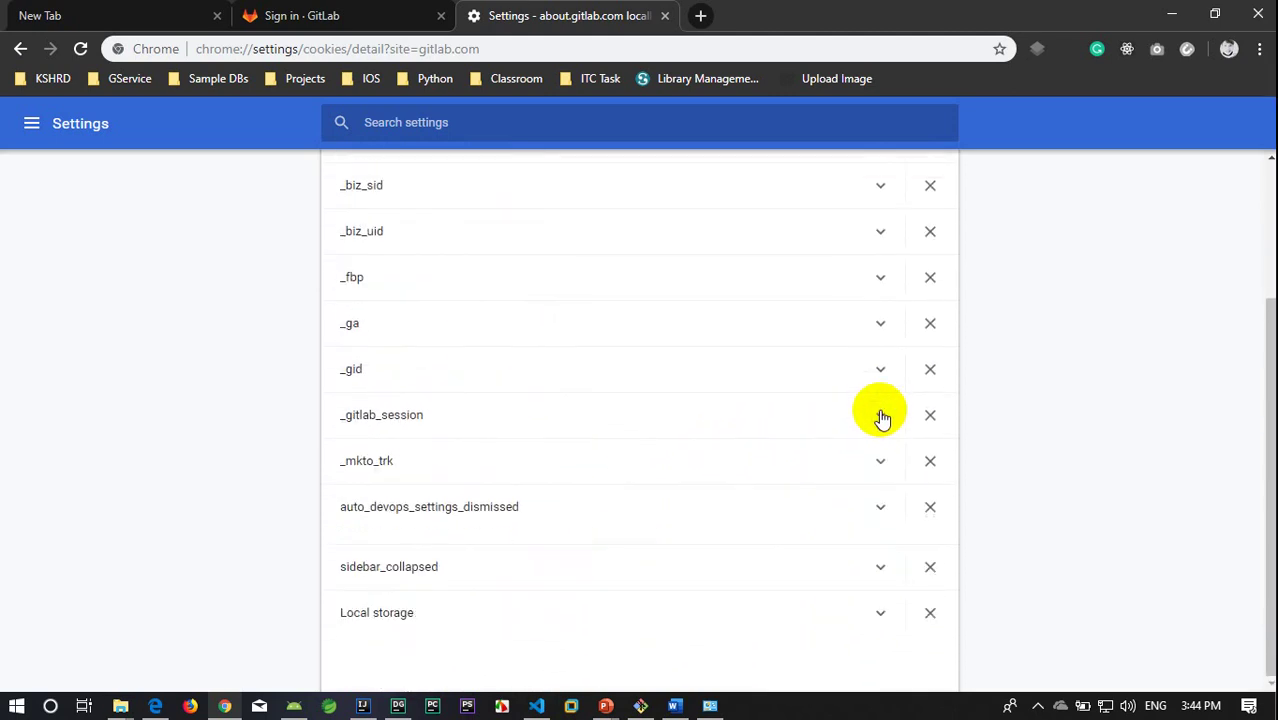
pyautogui.click(878, 477)
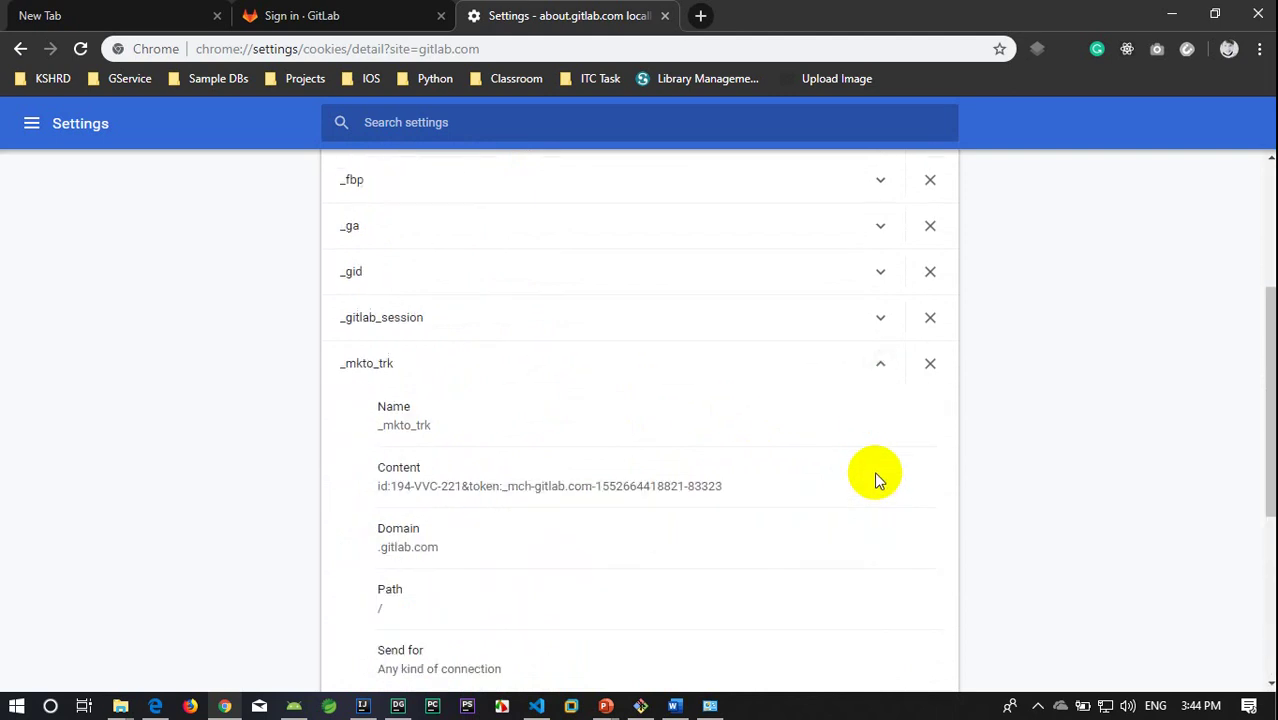
pyautogui.click(888, 375)
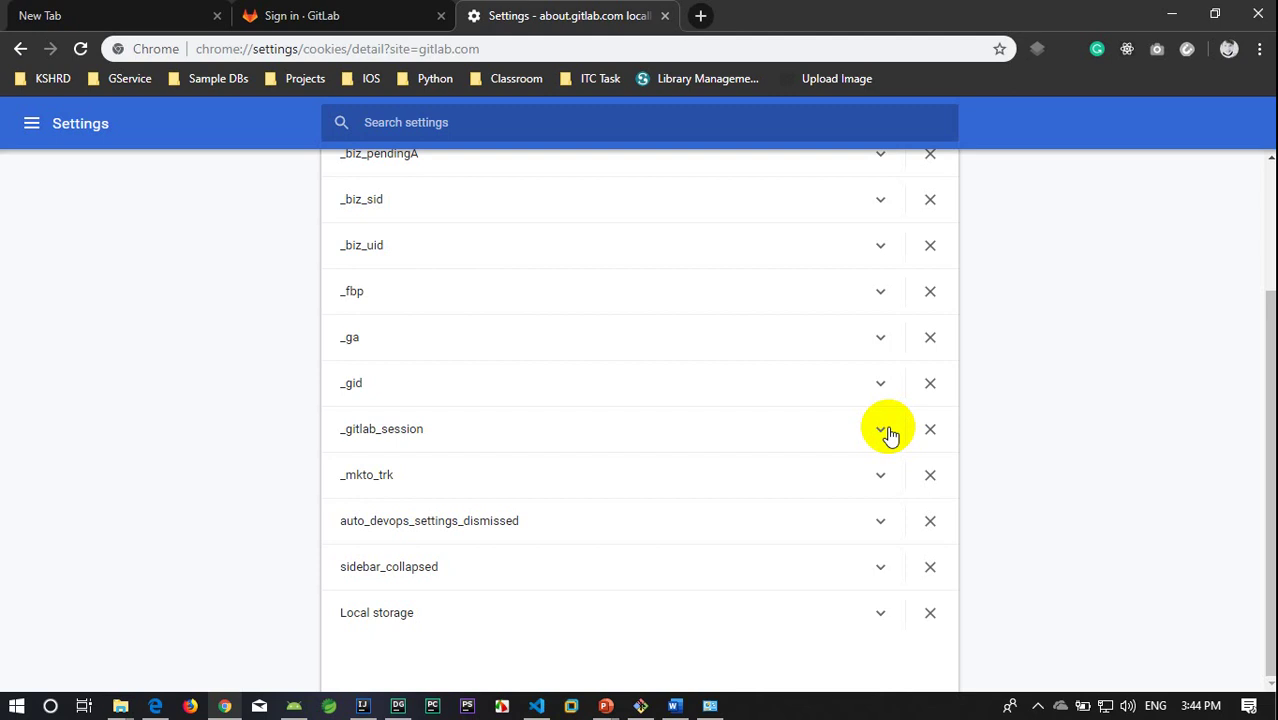
pyautogui.click(880, 521)
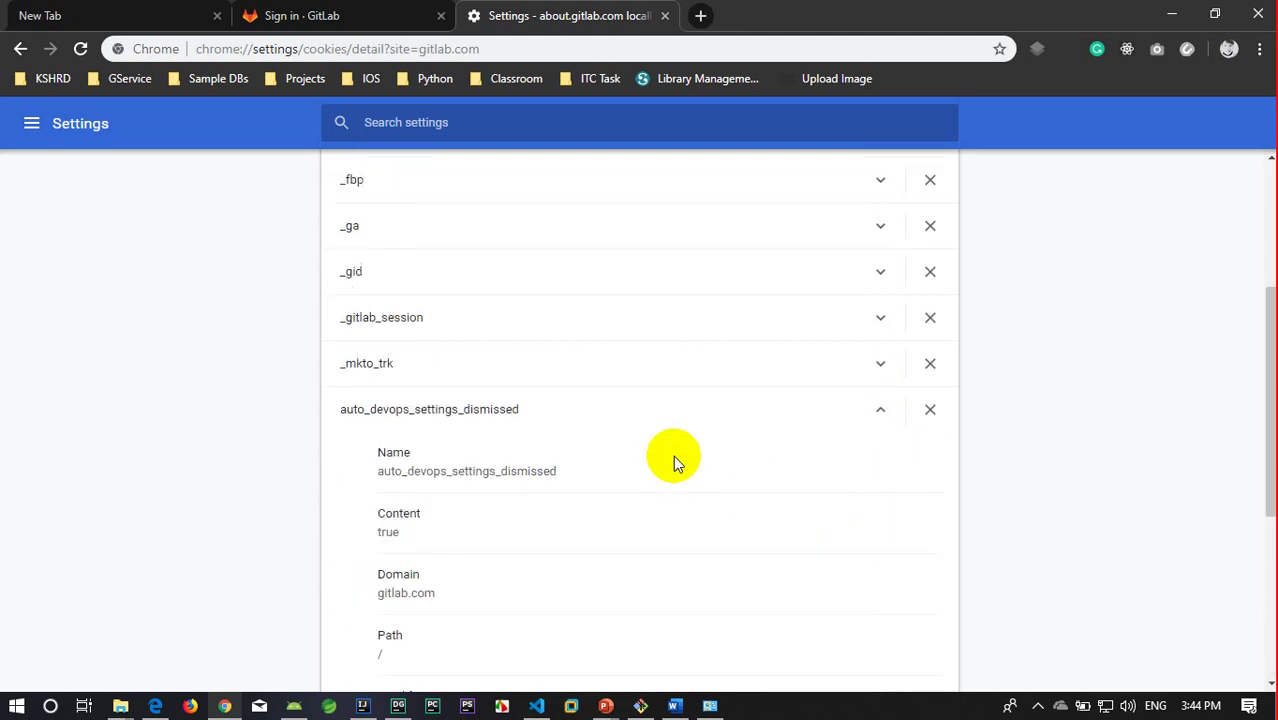
pyautogui.click(878, 412)
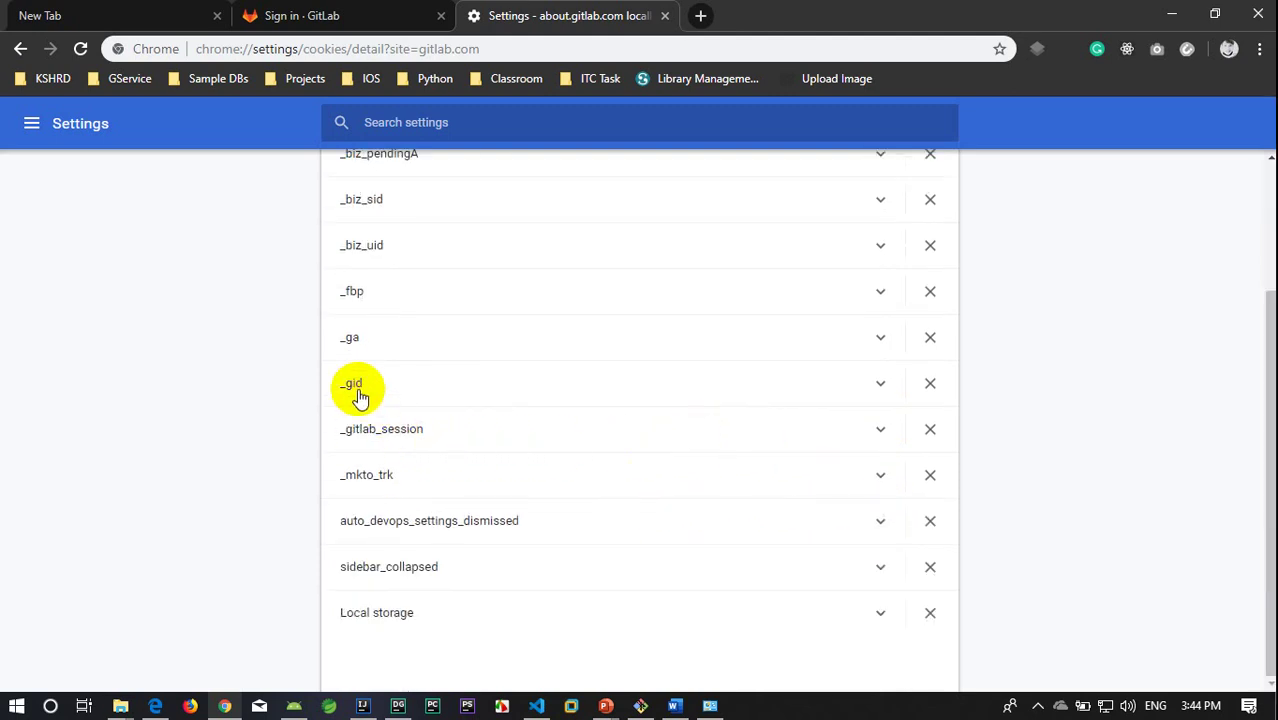
# Step: Look over the gitlab.com cookie list, expand the _biz_uid cookie and read its details through the expiry date
pyautogui.scroll(2, 358, 390)
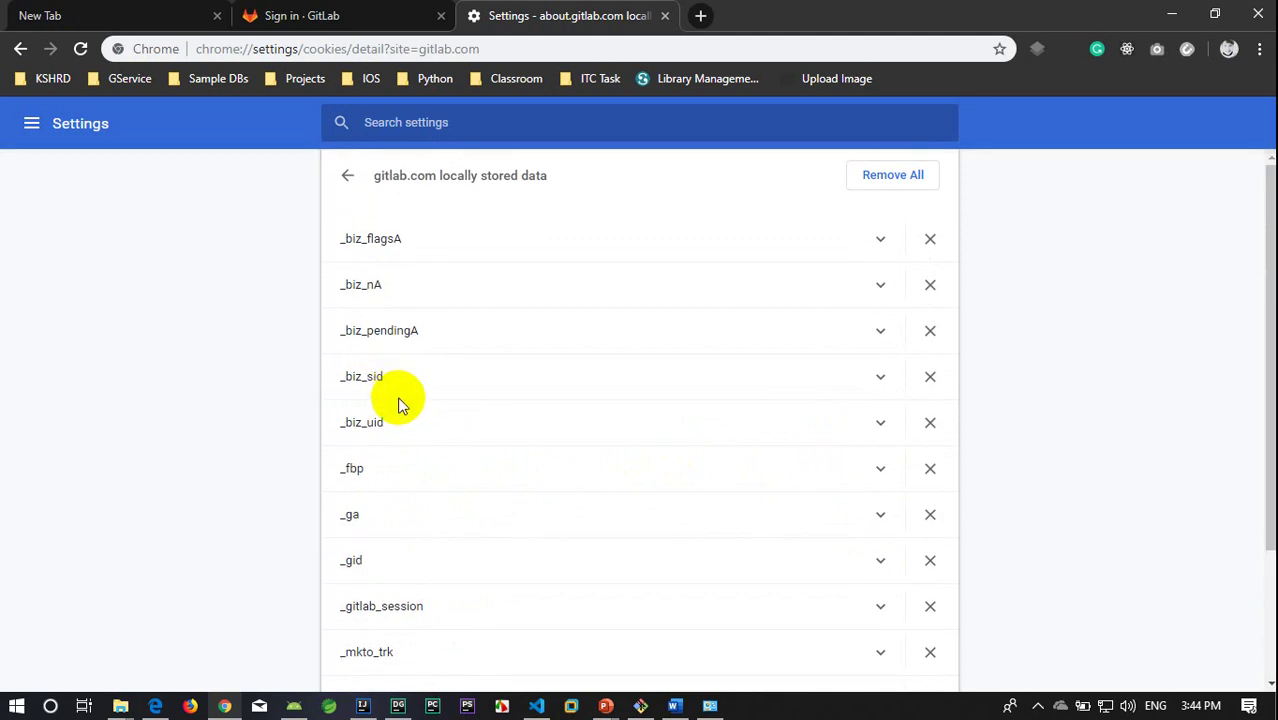
pyautogui.scroll(-1, 400, 415)
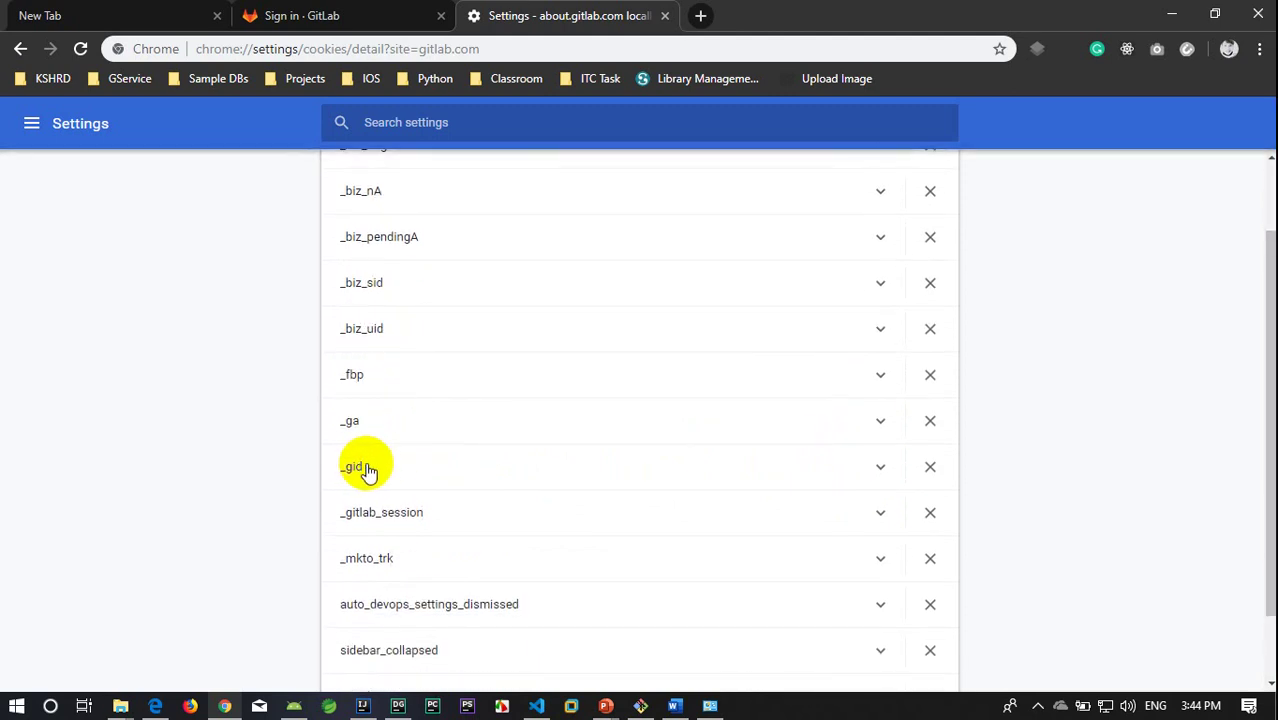
pyautogui.click(880, 329)
pyautogui.scroll(-3, 477, 375)
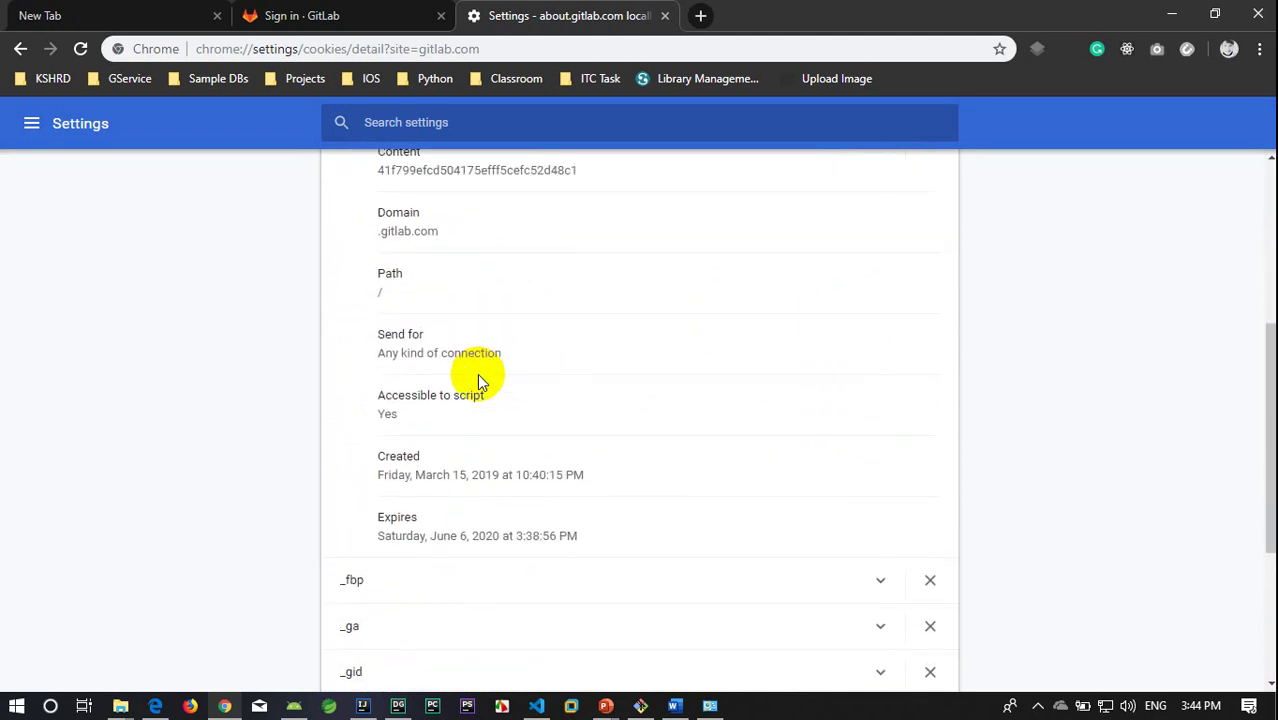
pyautogui.scroll(-2, 460, 380)
# Step: Expand the _fbp cookie and examine its details, including the creation and expiry dates
pyautogui.click(880, 396)
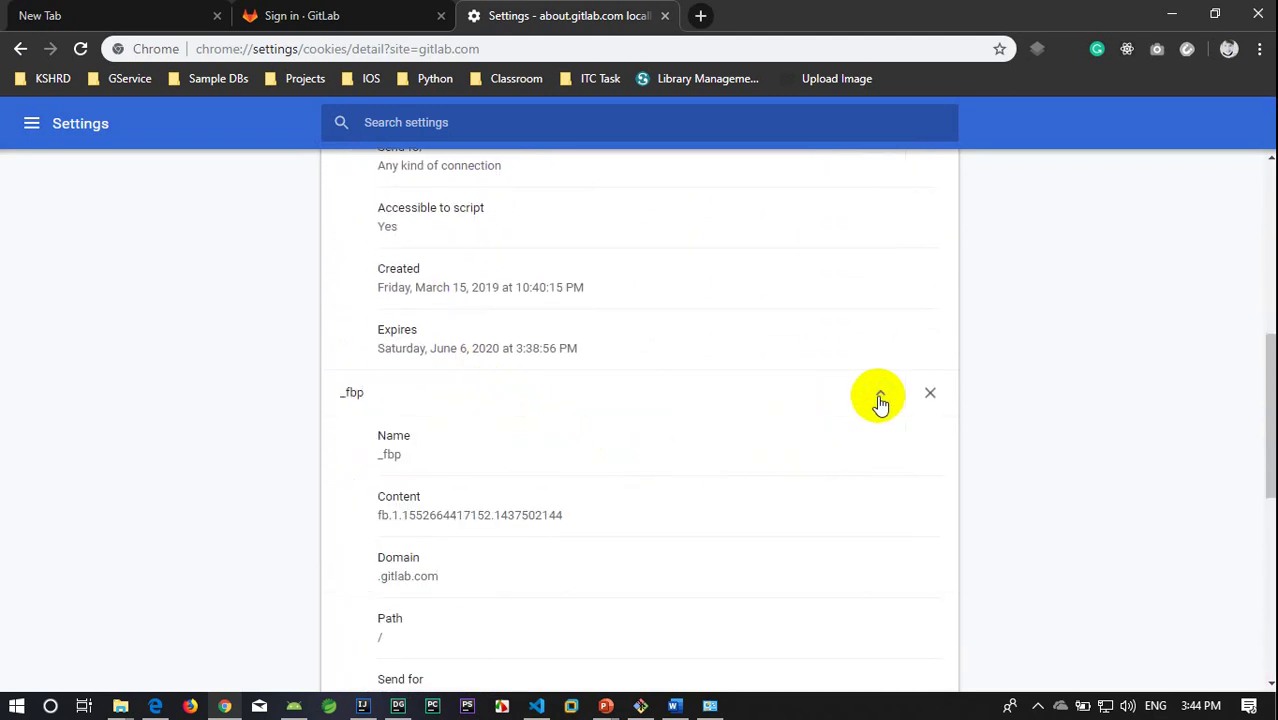
pyautogui.scroll(-2, 670, 432)
pyautogui.scroll(-2, 414, 486)
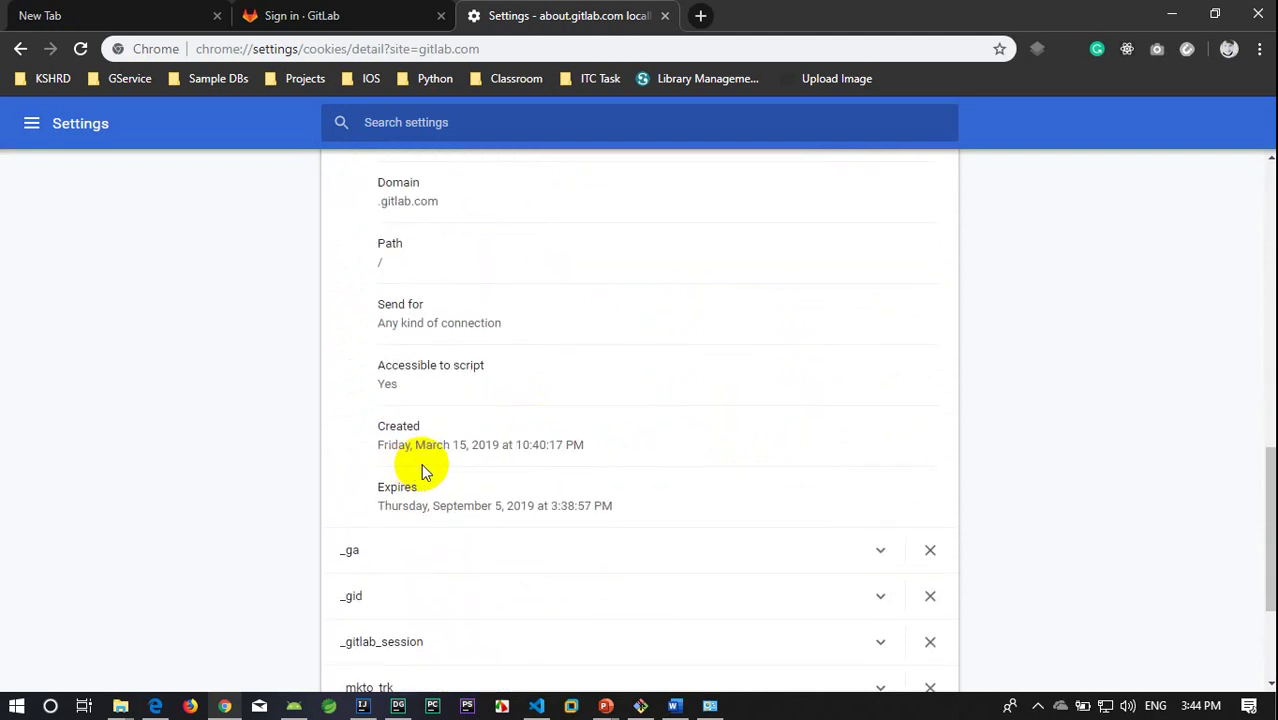
pyautogui.scroll(9, 441, 432)
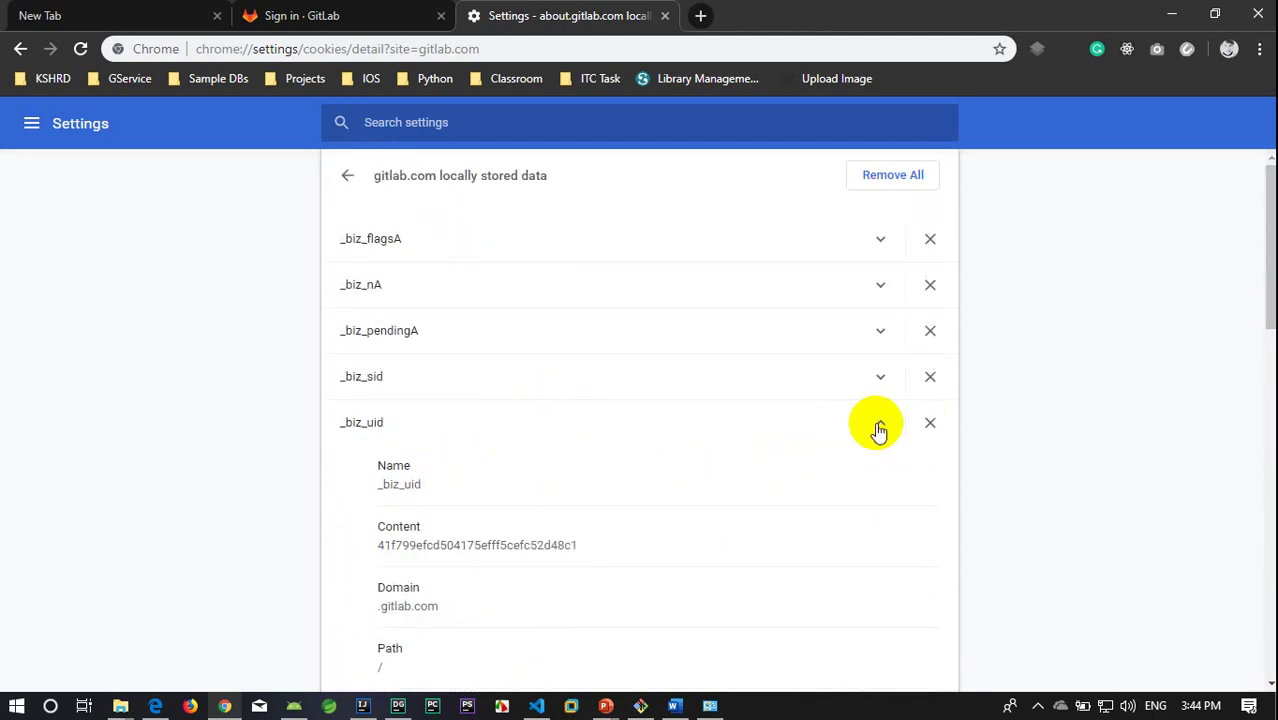
# Step: Collapse the _biz_uid cookie, review the _fbp details once more and collapse that entry too
pyautogui.click(878, 424)
pyautogui.scroll(-3, 876, 426)
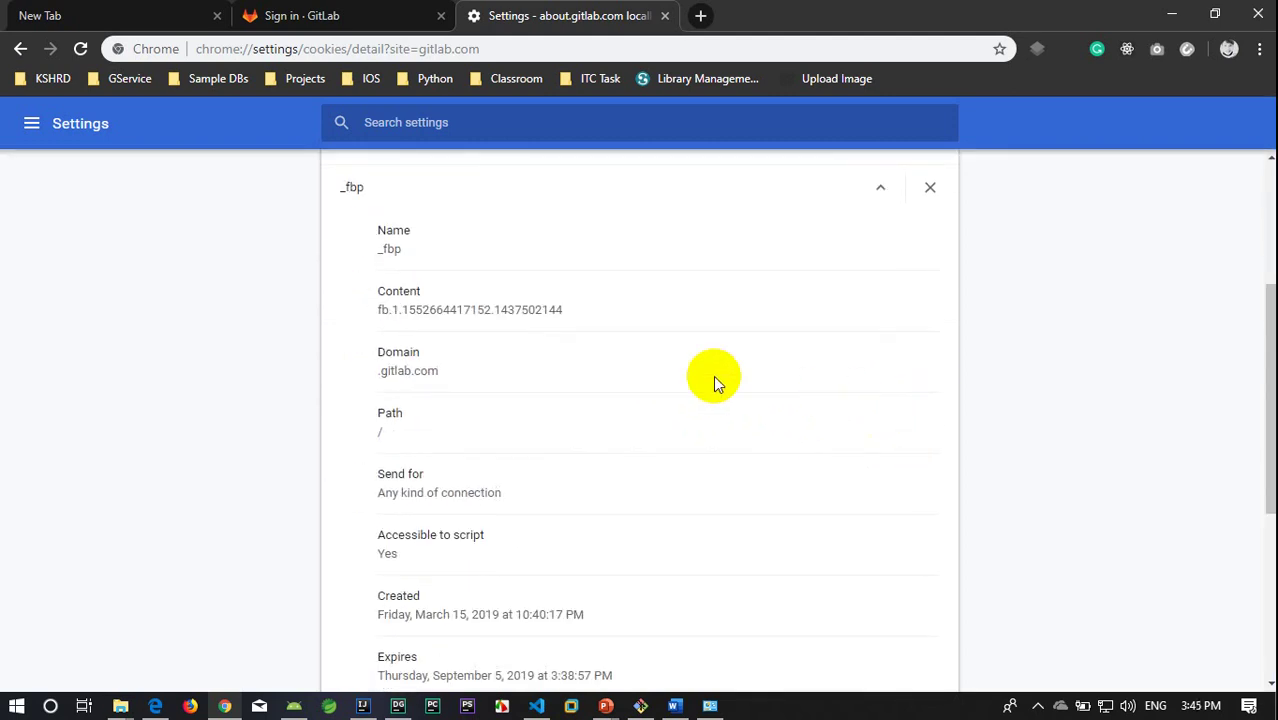
pyautogui.scroll(-1, 480, 312)
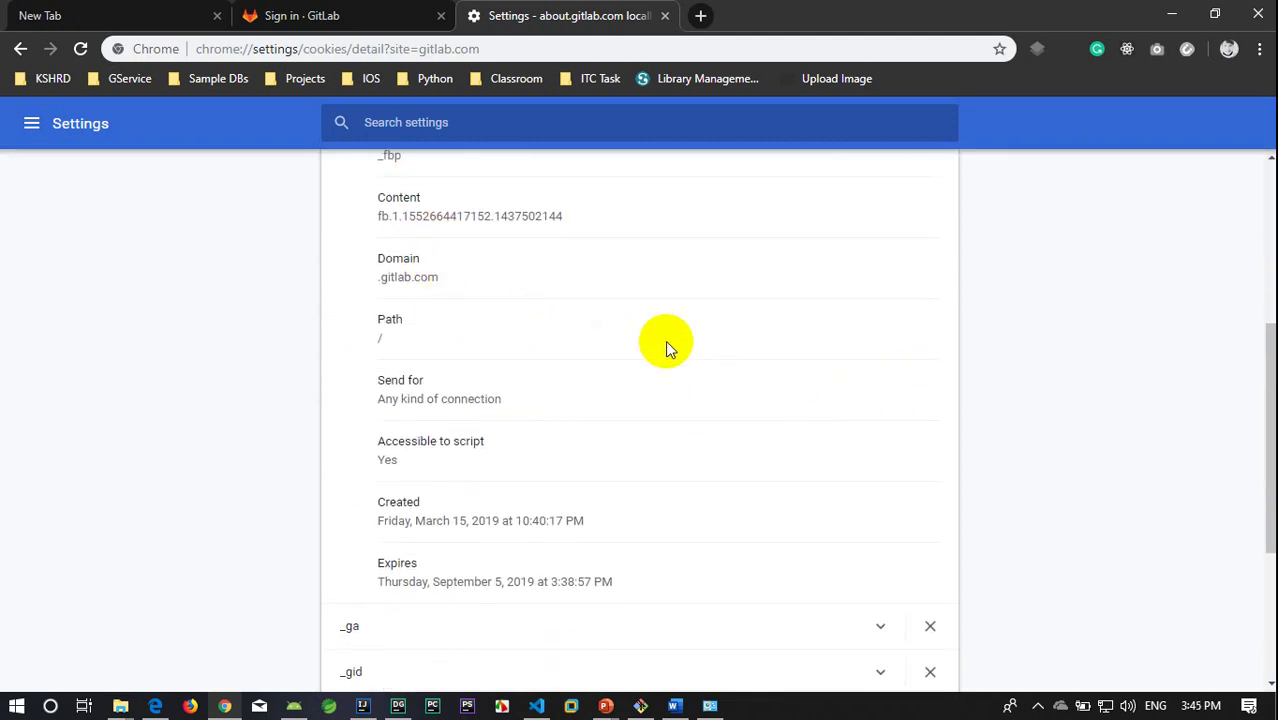
pyautogui.scroll(1, 668, 347)
pyautogui.click(879, 200)
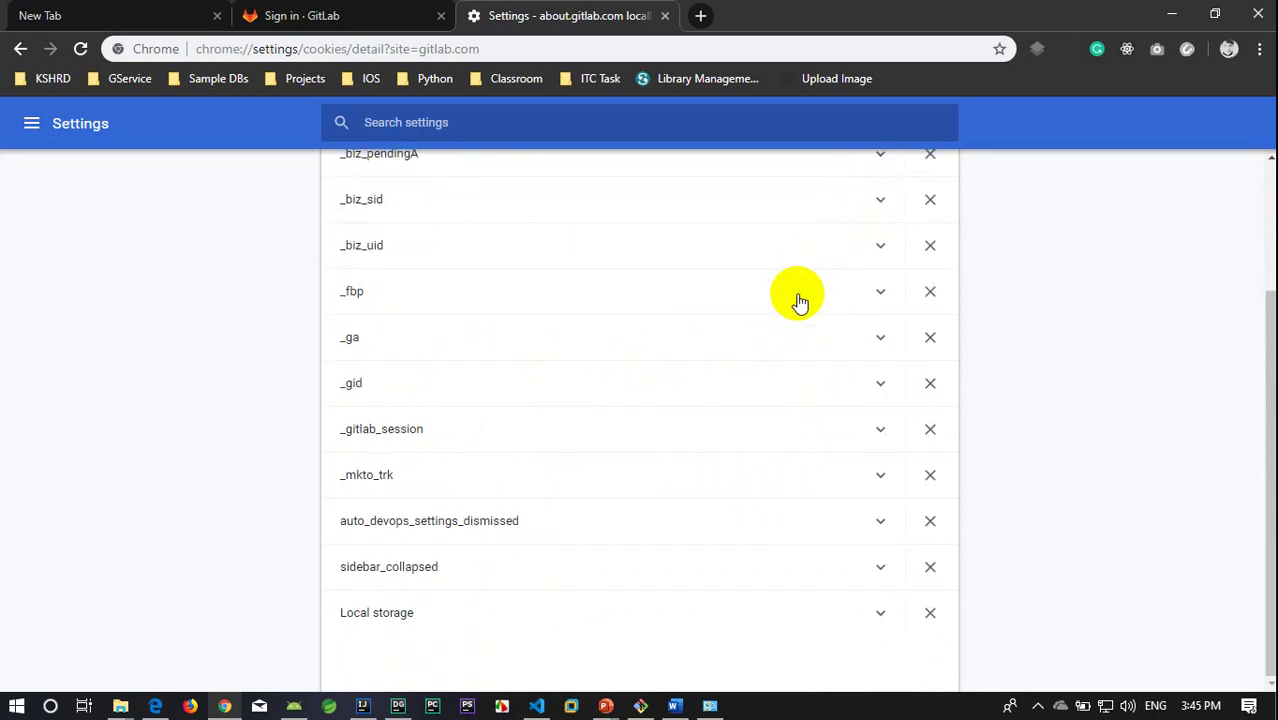
# Step: Expand the _gid cookie and examine its details down to the creation and expiry dates
pyautogui.click(880, 383)
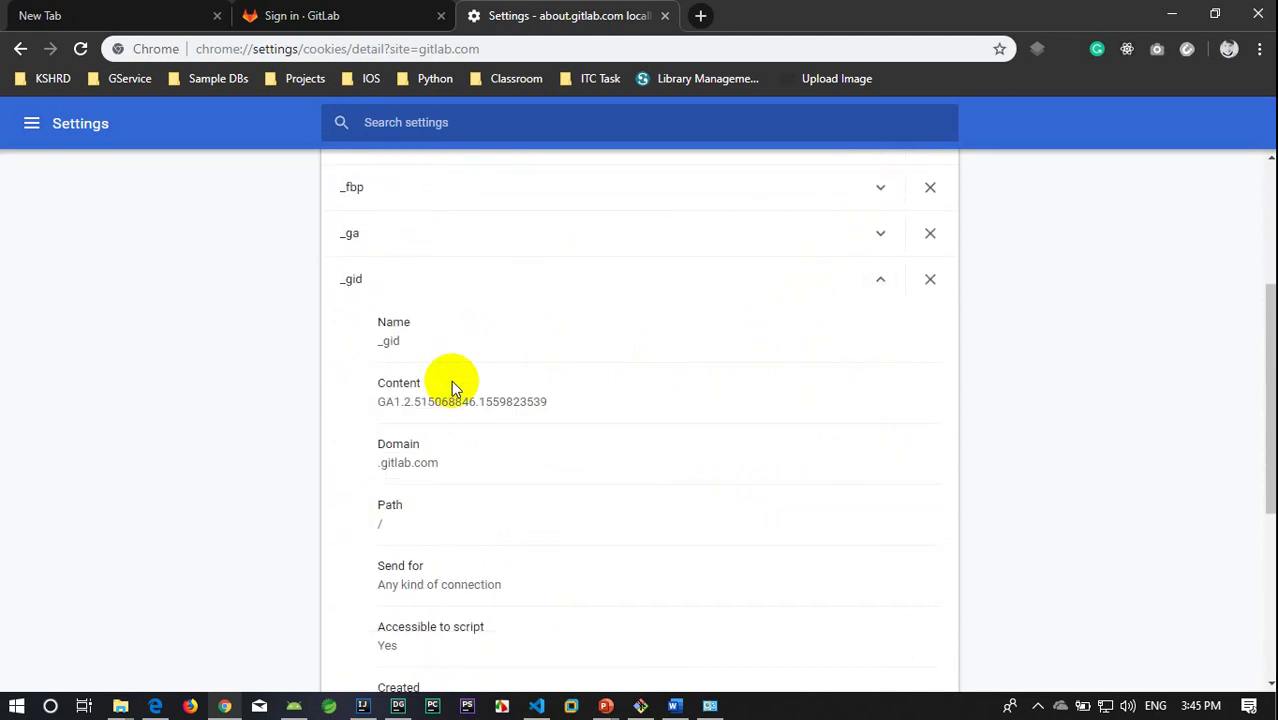
pyautogui.scroll(-3, 451, 380)
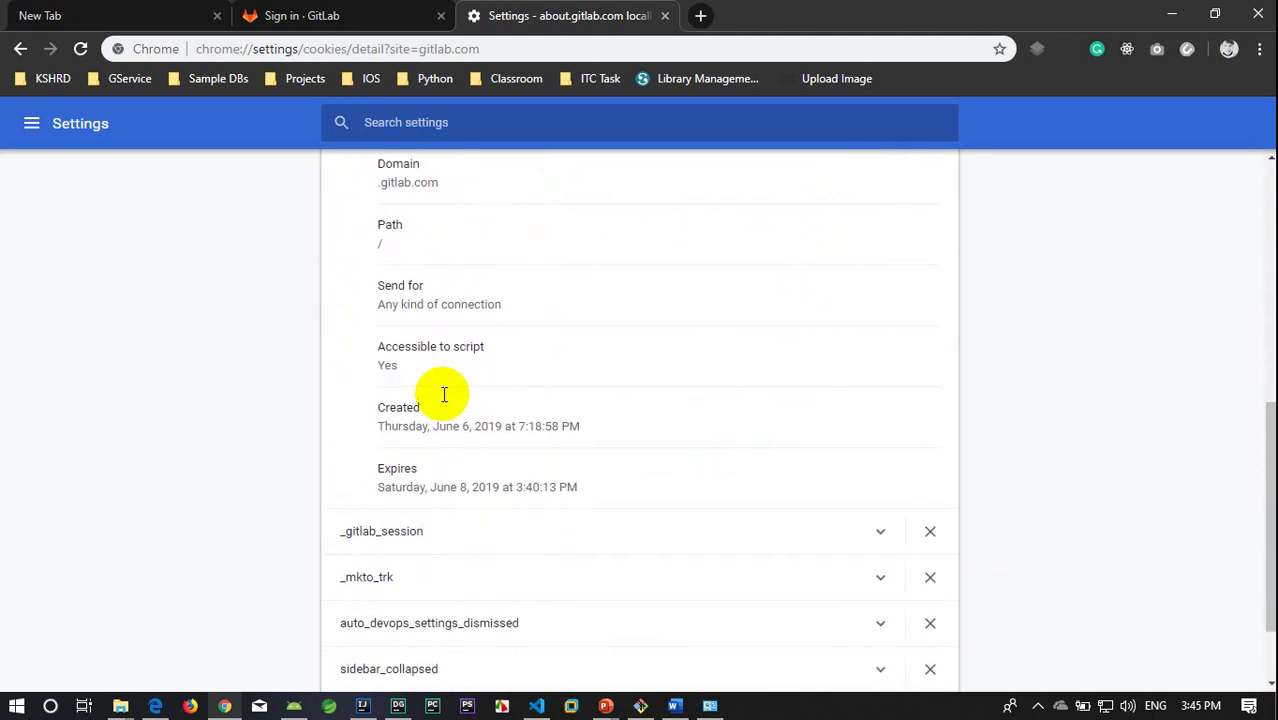
# Step: Expand the _gitlab_session cookie, examine its details from content to expiry date, and collapse the entry
pyautogui.scroll(-1, 452, 392)
pyautogui.click(880, 437)
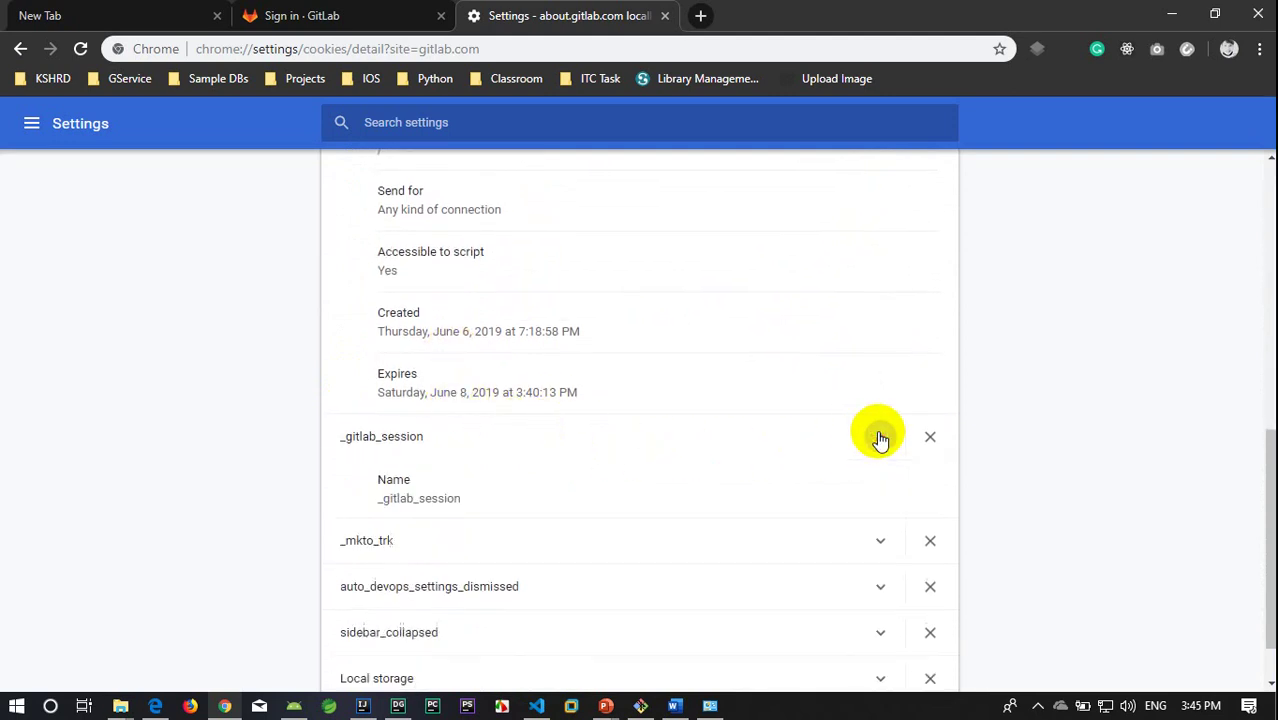
pyautogui.scroll(-2, 513, 435)
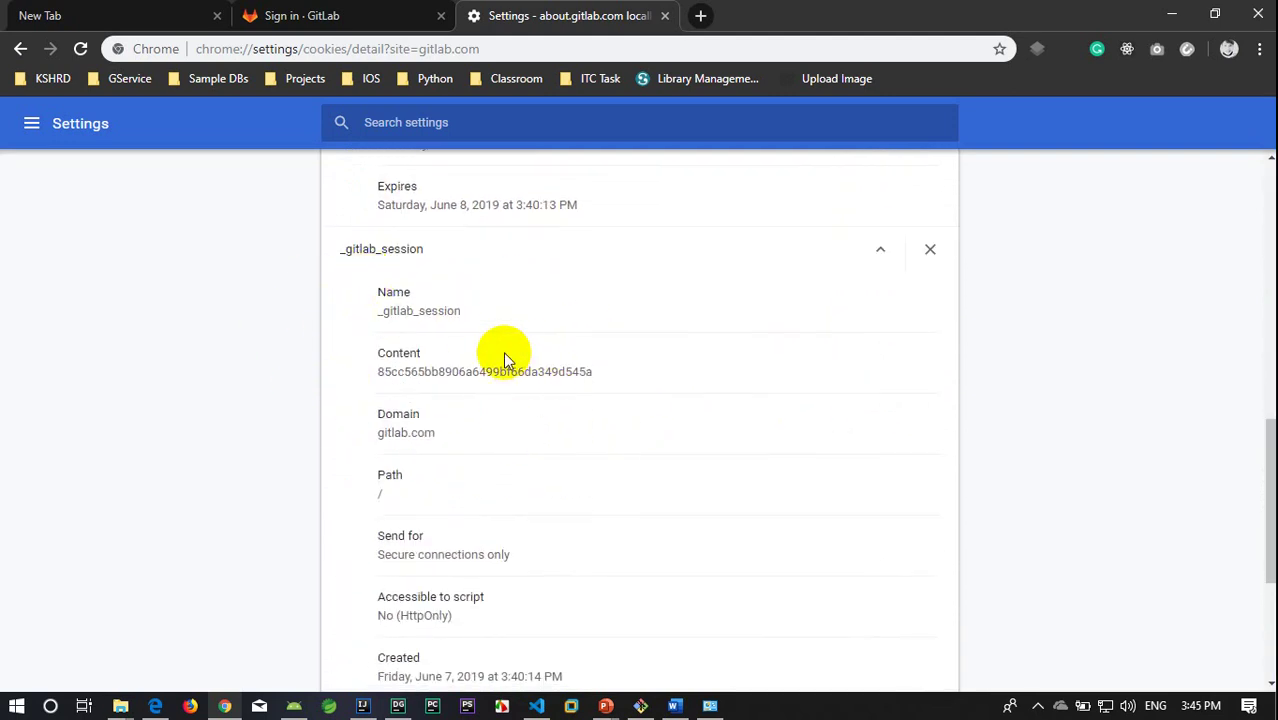
pyautogui.scroll(-2, 498, 358)
pyautogui.scroll(5, 787, 350)
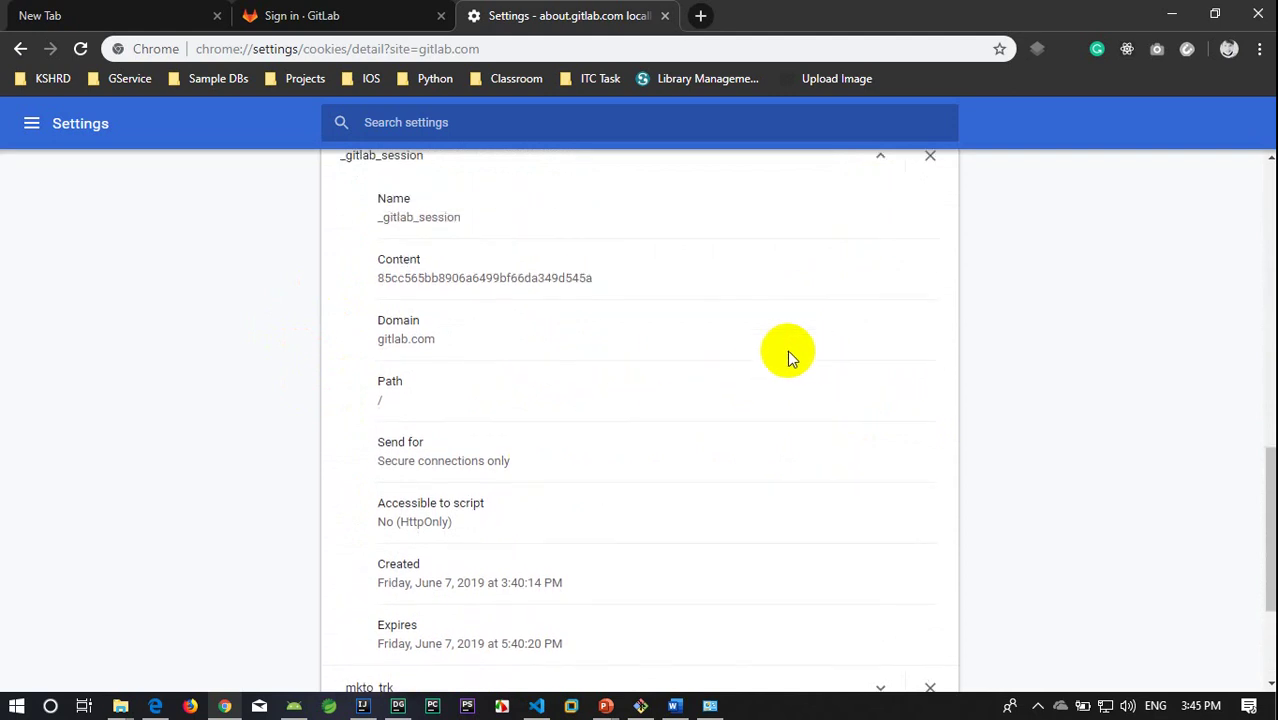
pyautogui.click(879, 530)
pyautogui.scroll(6, 667, 470)
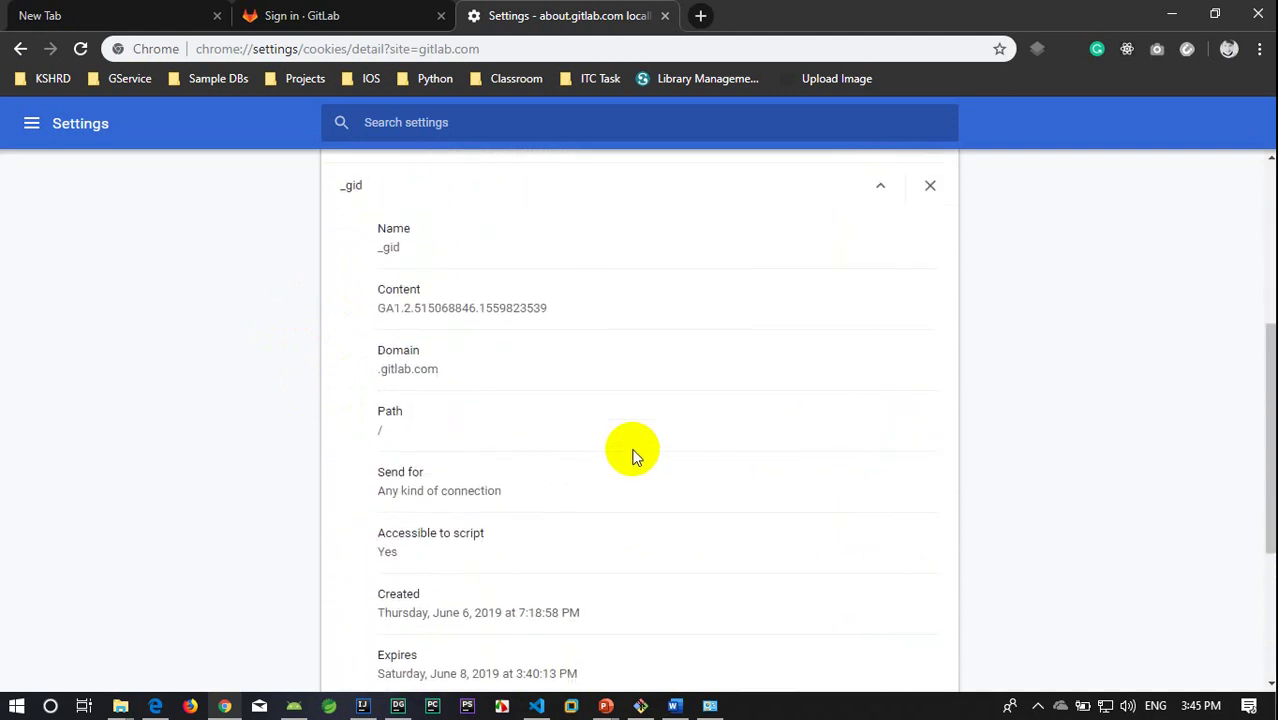
# Step: Return to the list of all site data, search it for "gitlab" and look over the entries stored for about.gitlab.com
pyautogui.click(348, 178)
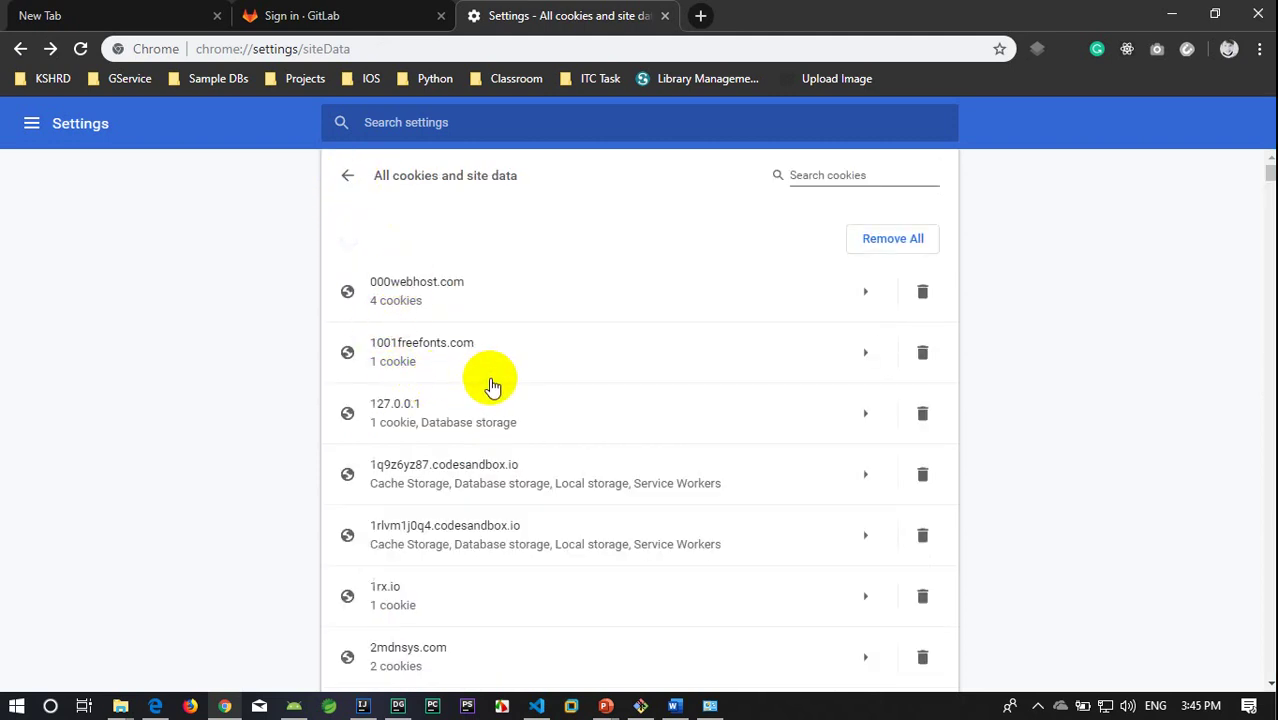
pyautogui.click(836, 172)
pyautogui.write('gitlab')
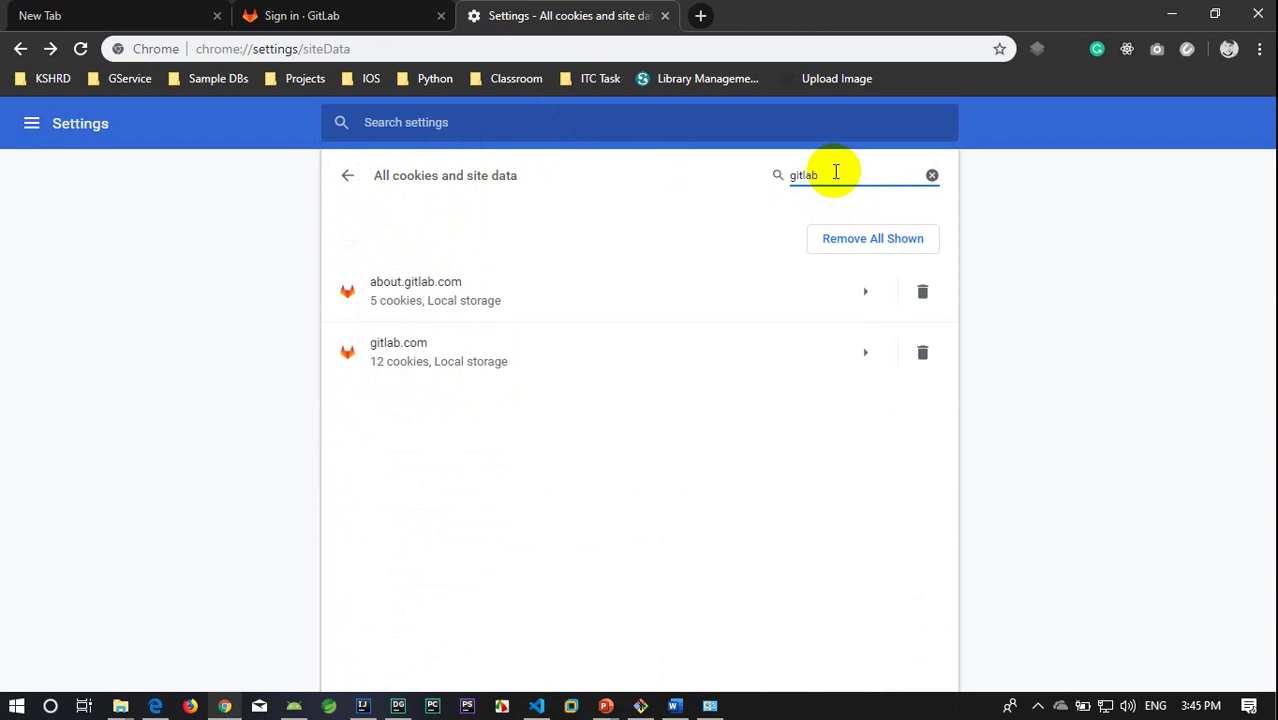
pyautogui.click(864, 293)
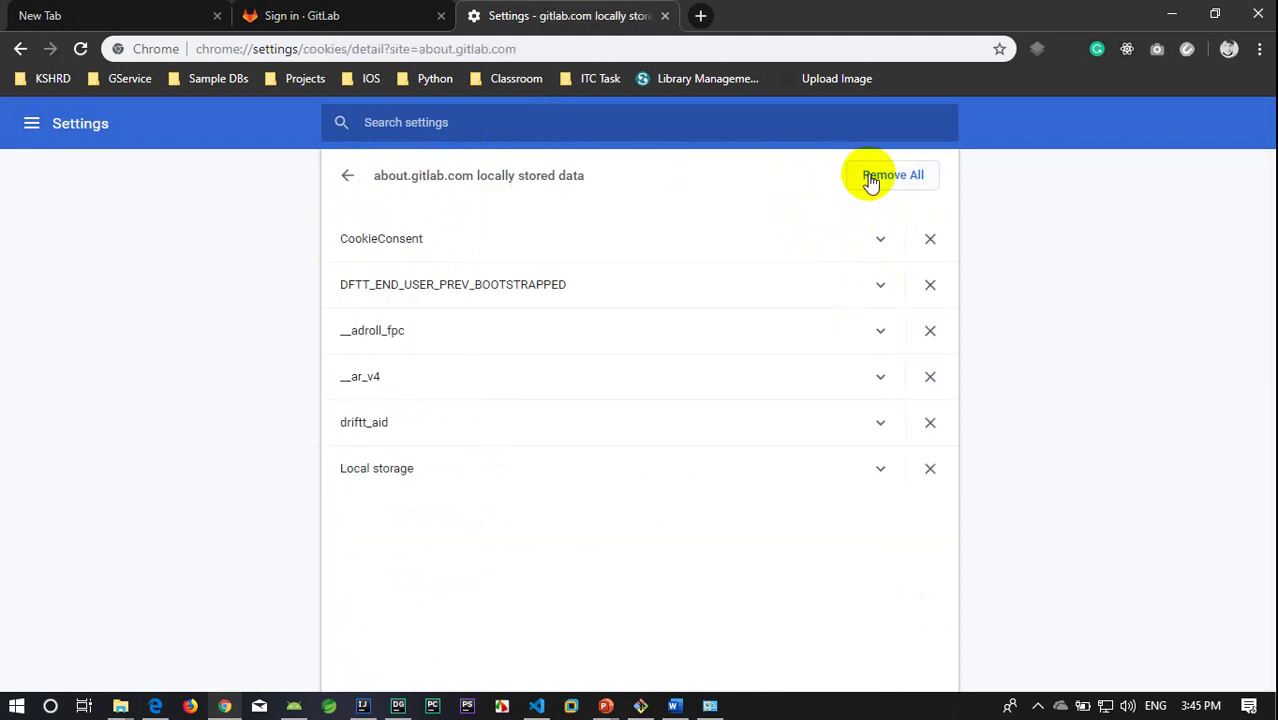
pyautogui.click(340, 180)
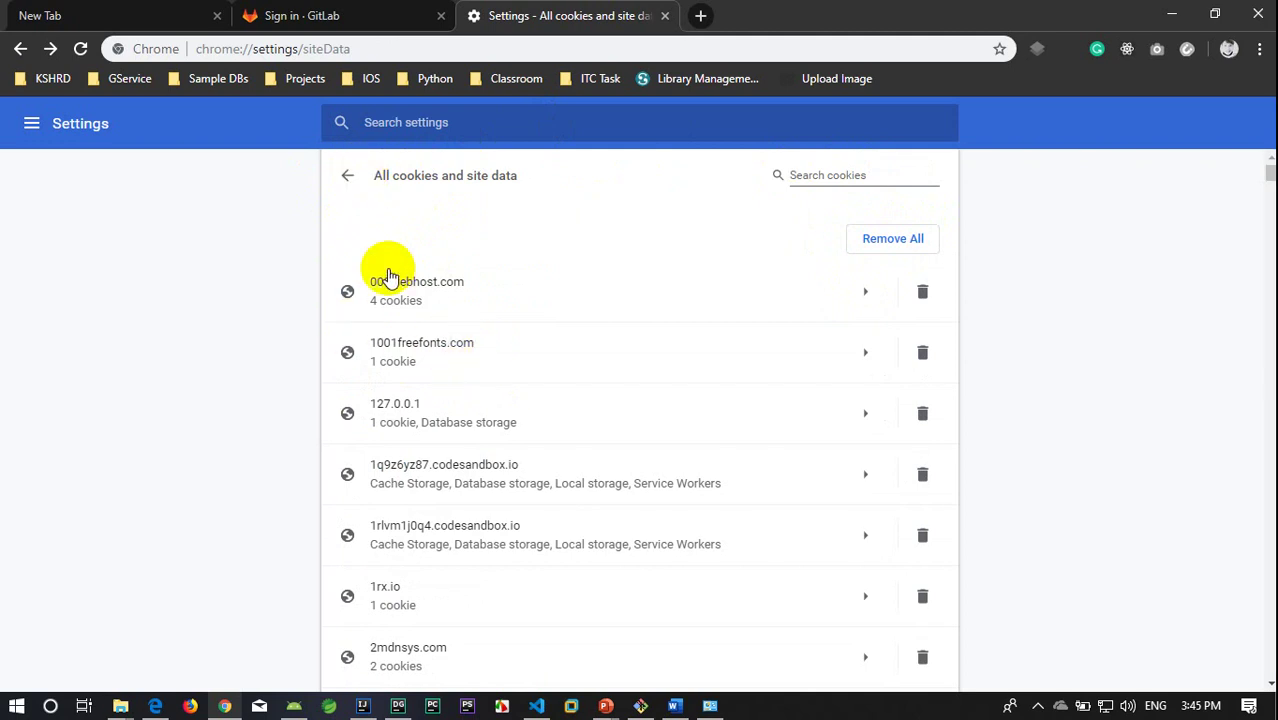
pyautogui.click(820, 177)
pyautogui.write('facebook')
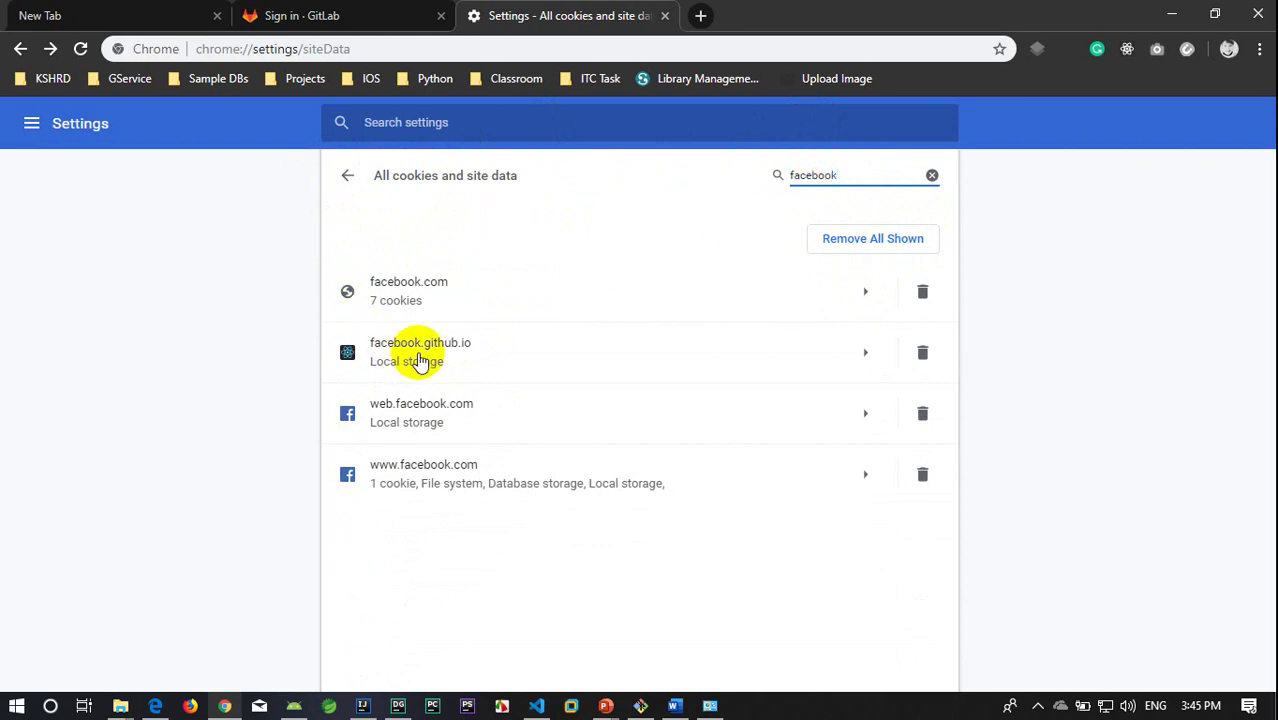
pyautogui.click(862, 478)
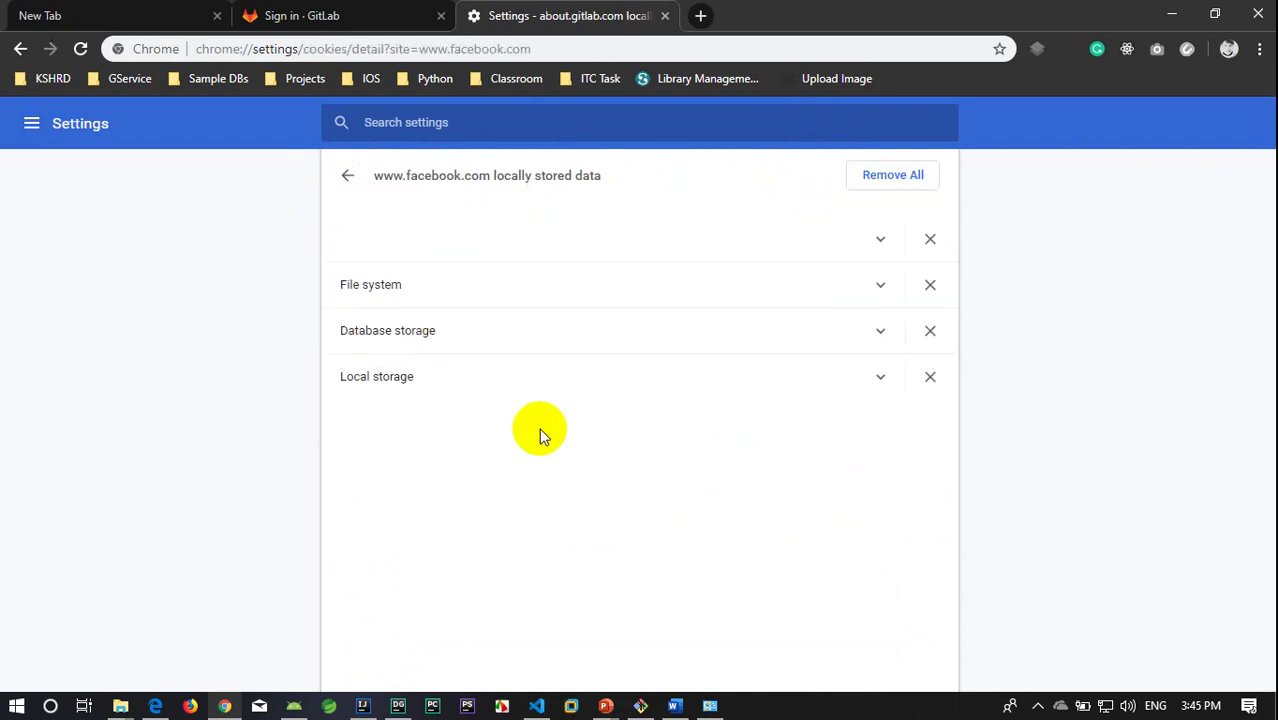
pyautogui.click(879, 284)
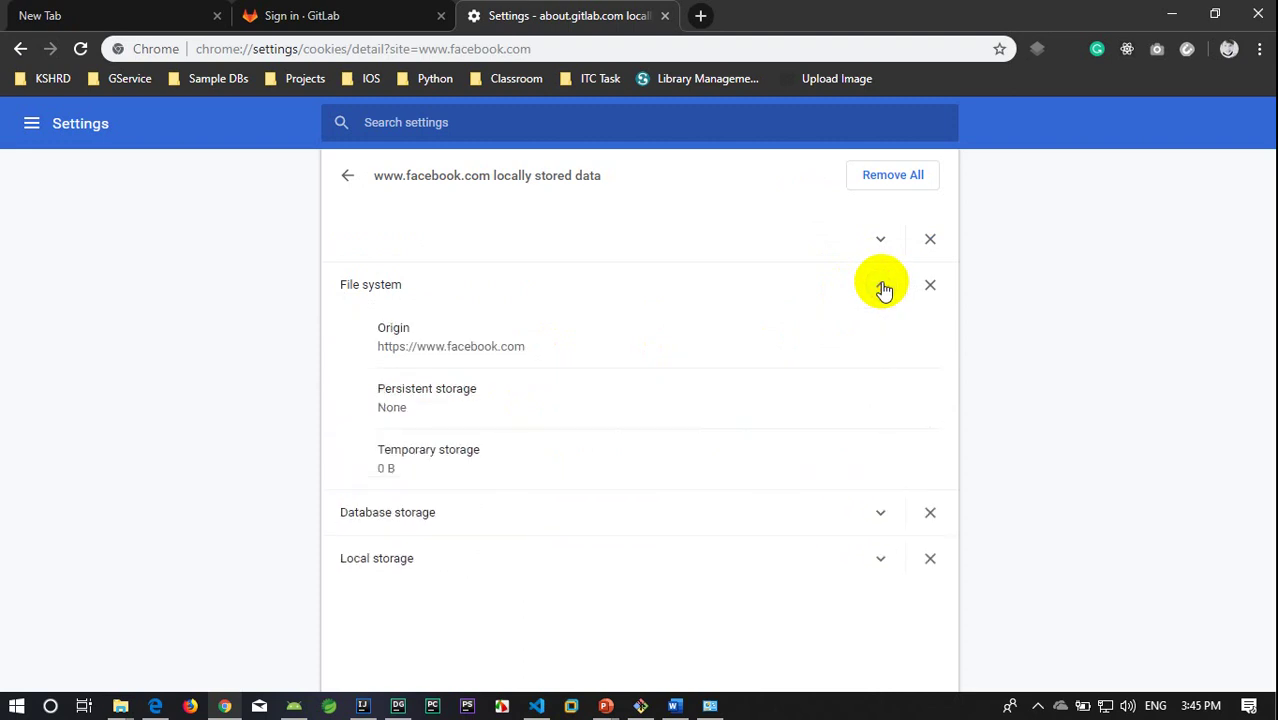
pyautogui.click(884, 289)
pyautogui.click(879, 334)
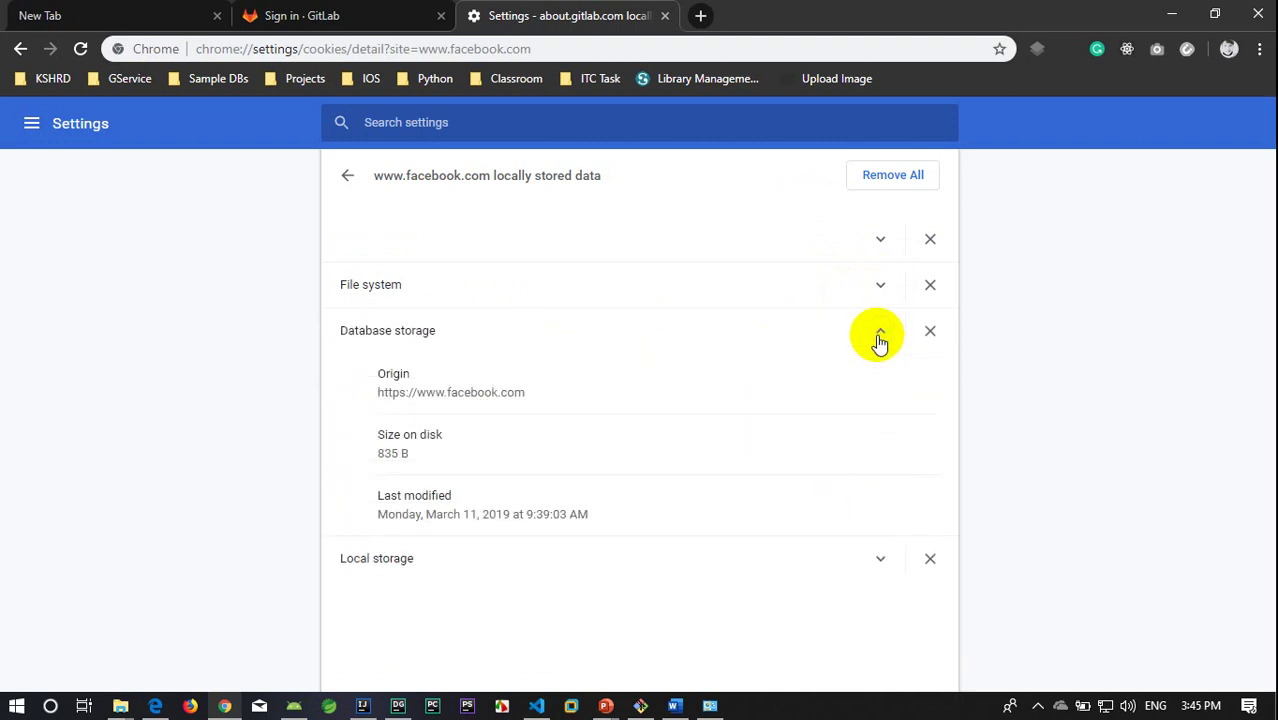
pyautogui.click(890, 573)
pyautogui.scroll(-2, 667, 460)
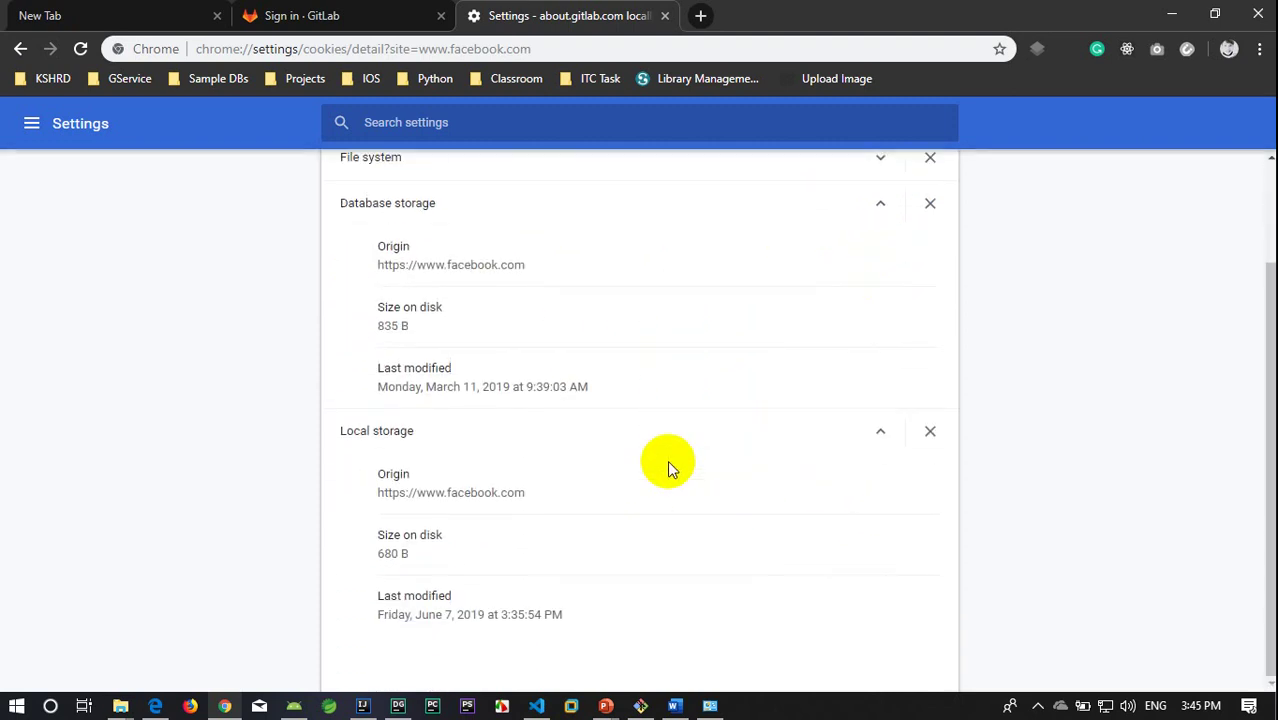
pyautogui.click(880, 433)
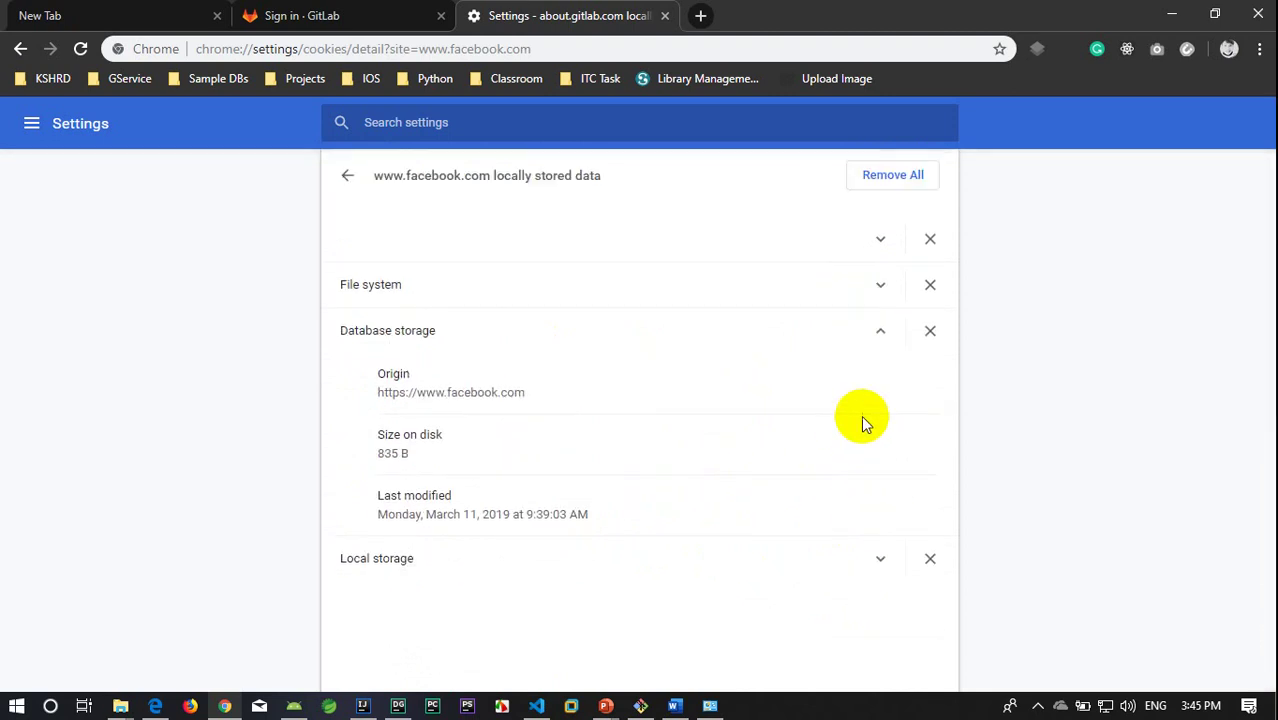
pyautogui.click(877, 334)
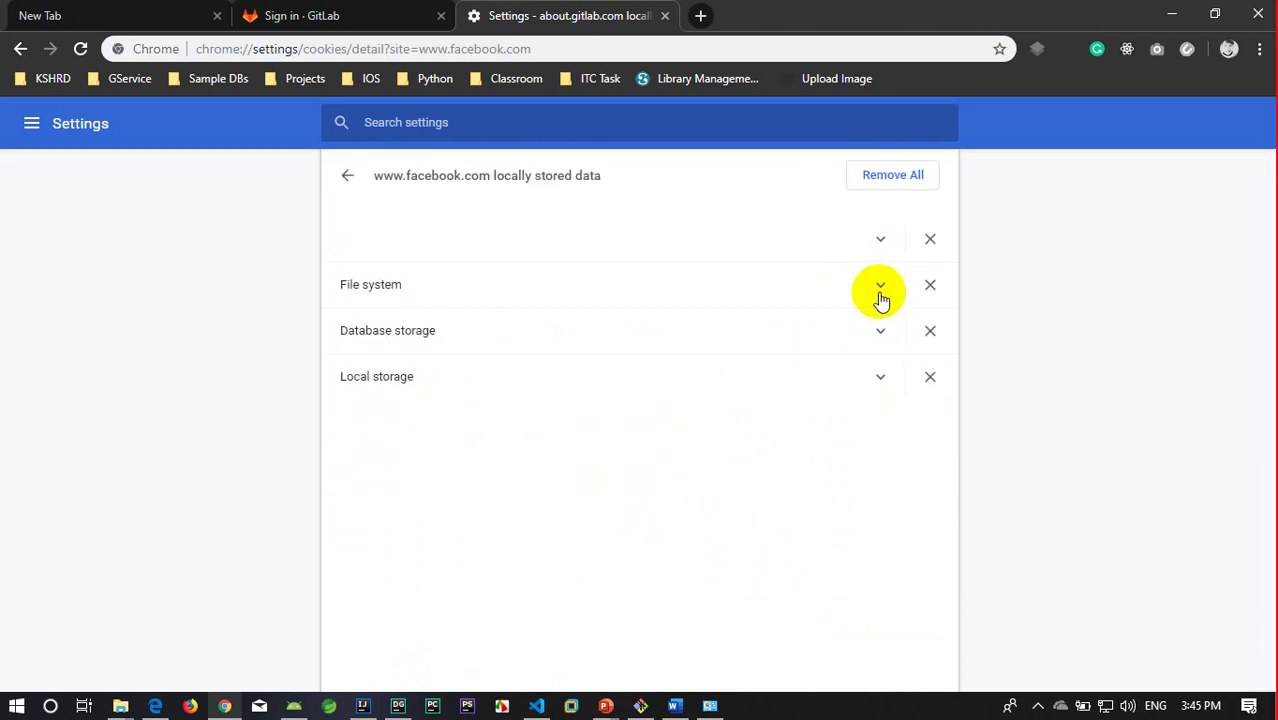
pyautogui.click(352, 175)
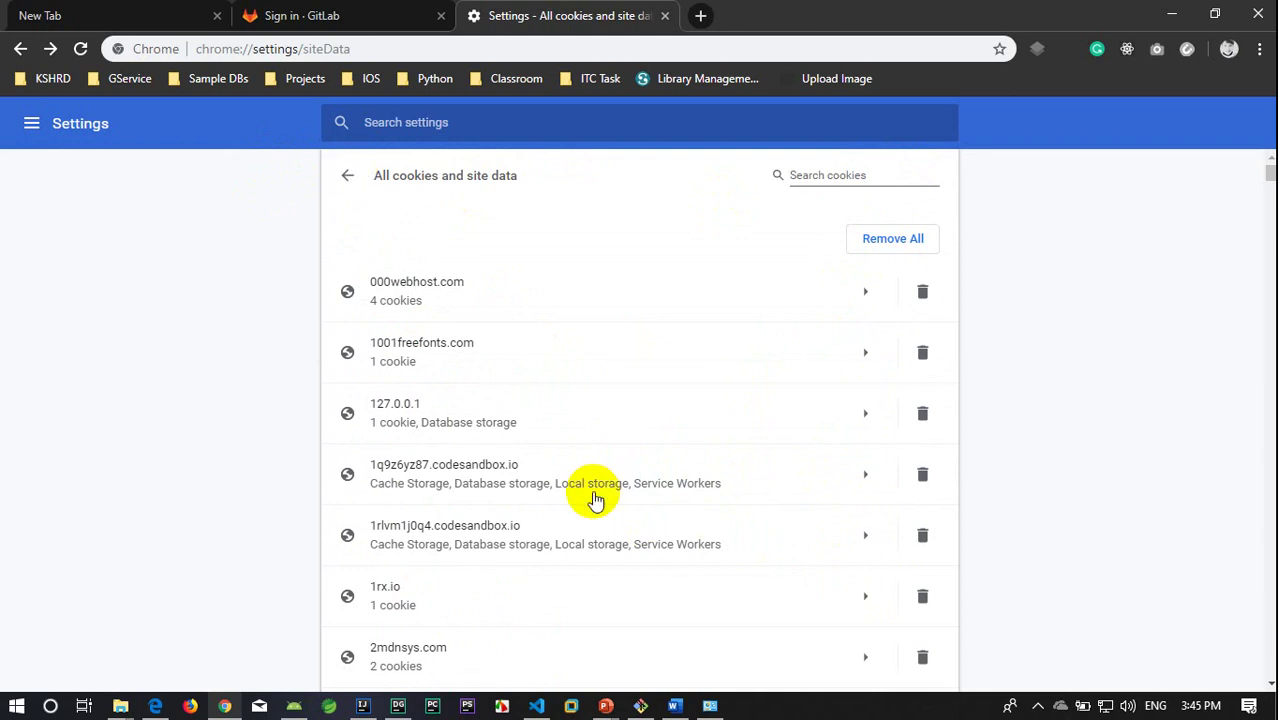
# Step: Open the data stored for 127.0.0.1, inspect the color cookie's details, collapse it and return to the site list
pyautogui.scroll(-3, 595, 485)
pyautogui.scroll(3, 598, 485)
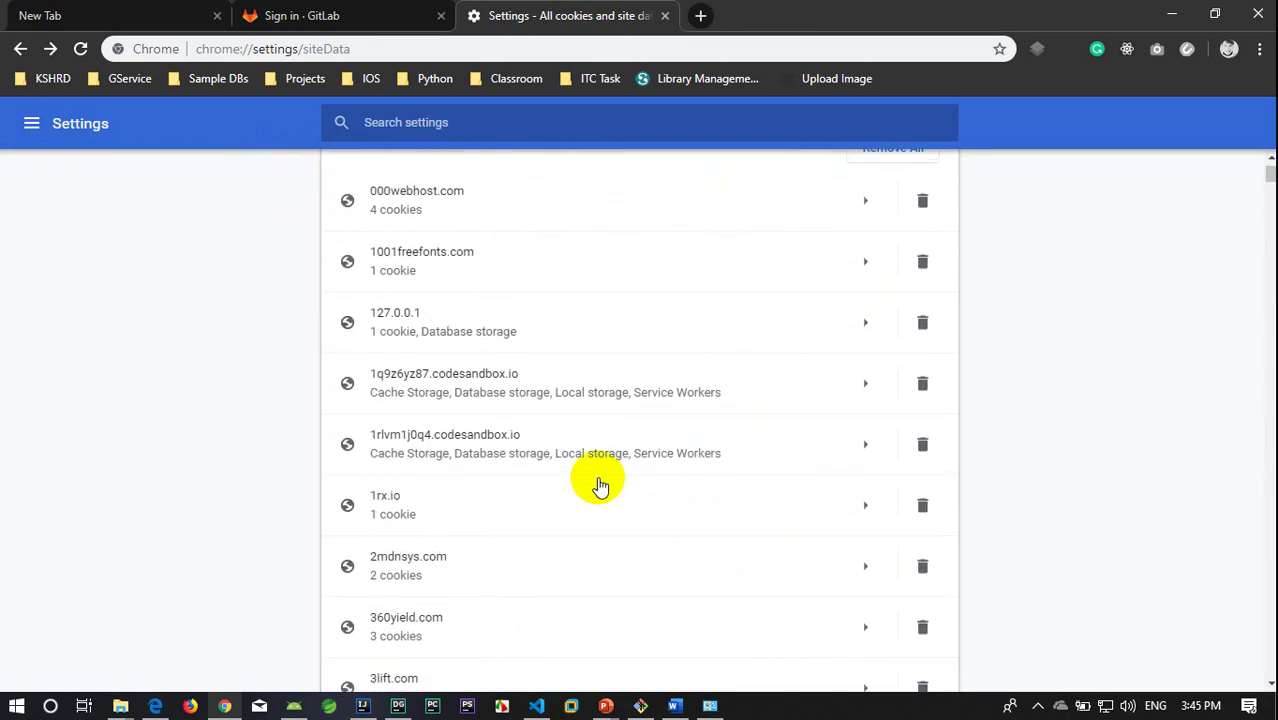
pyautogui.click(862, 416)
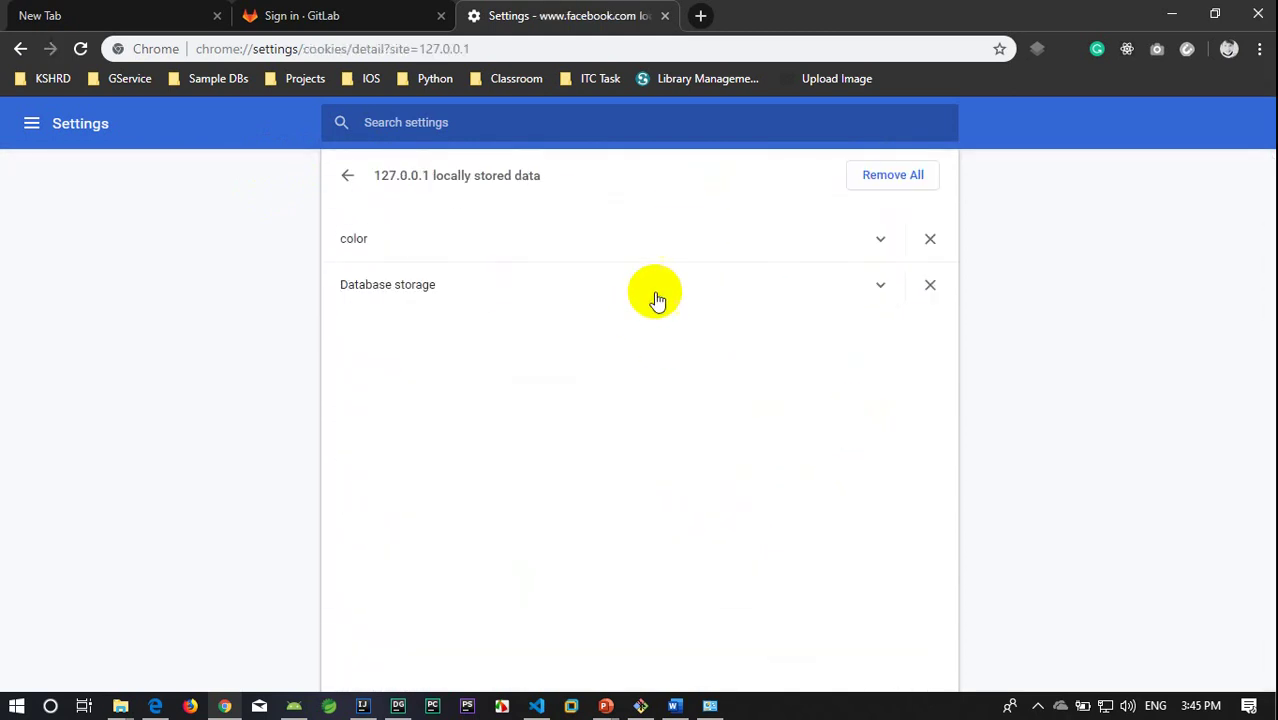
pyautogui.click(879, 240)
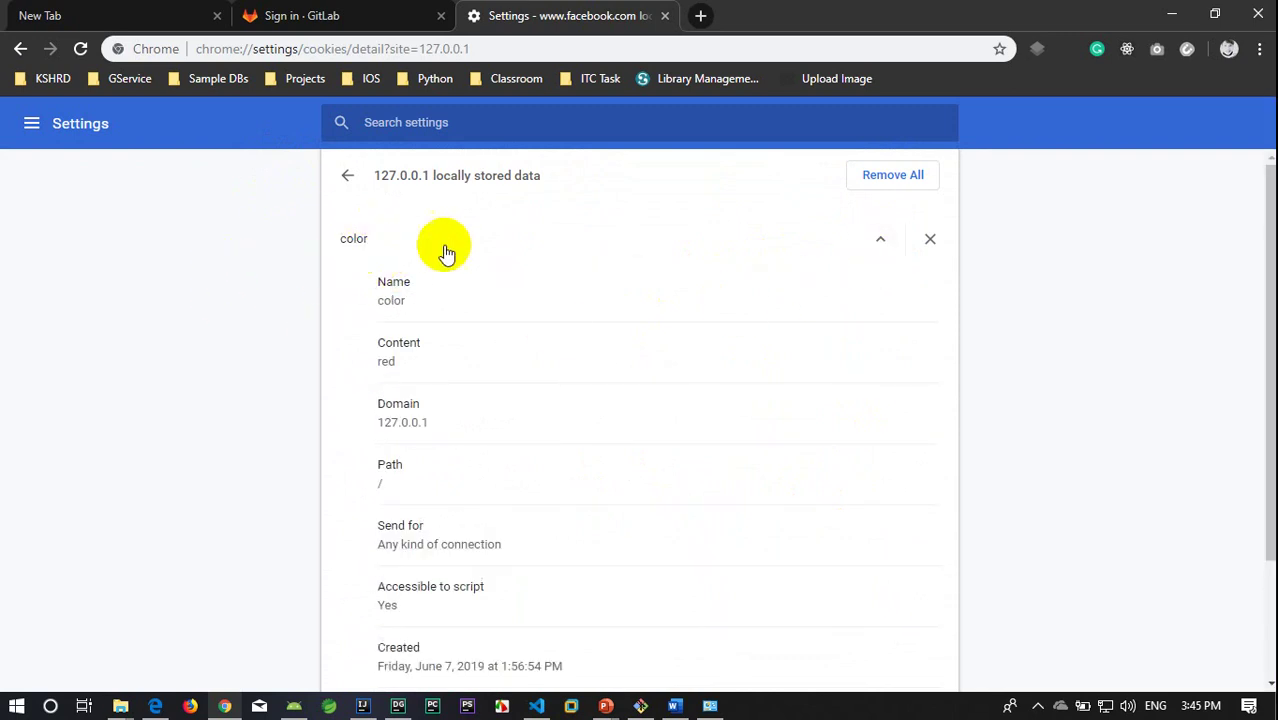
pyautogui.click(876, 244)
pyautogui.click(347, 175)
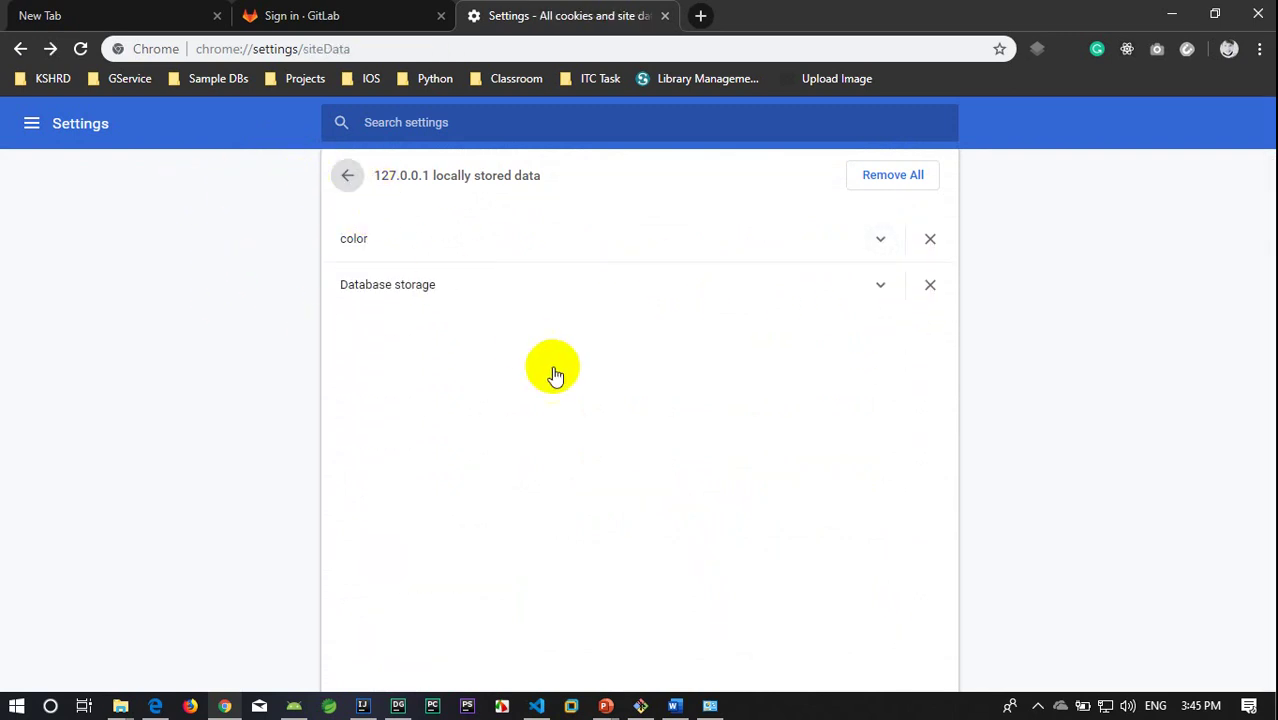
# Step: Find about.gitlab.com in the site list, inspect its __adroll_fpc cookie, collapse it and return to the list
pyautogui.scroll(-6, 570, 540)
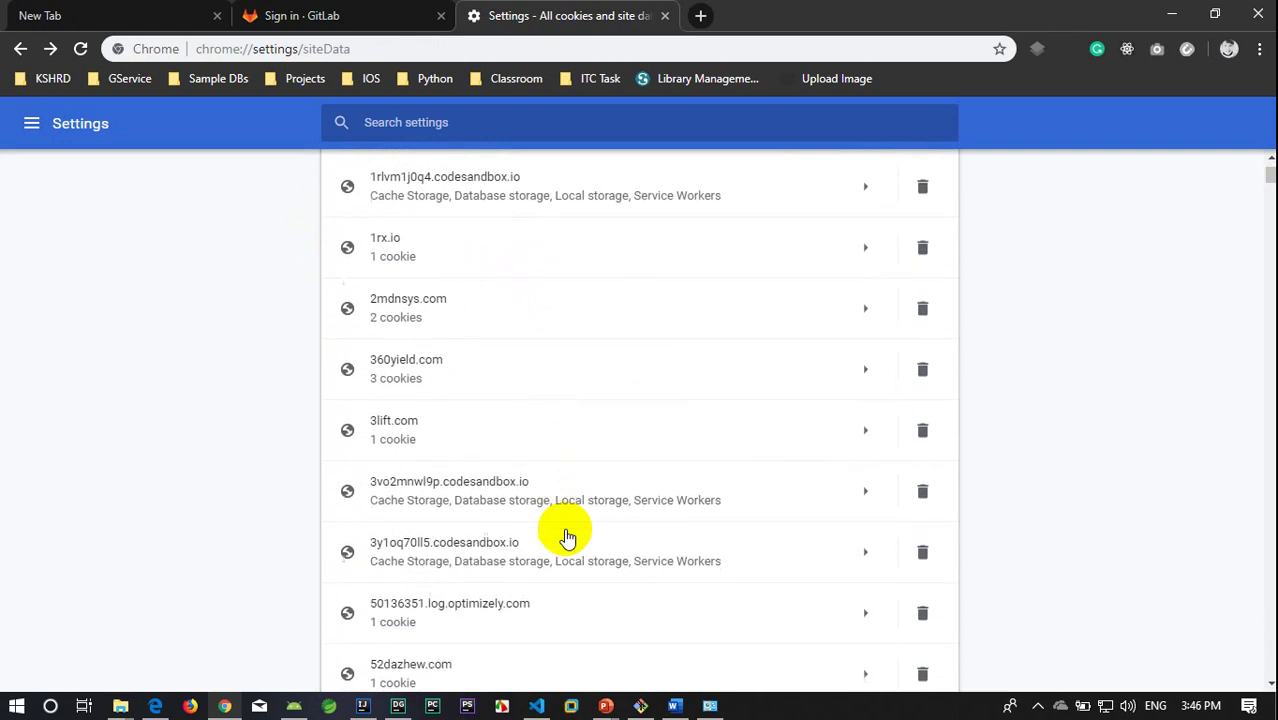
pyautogui.scroll(-8, 565, 535)
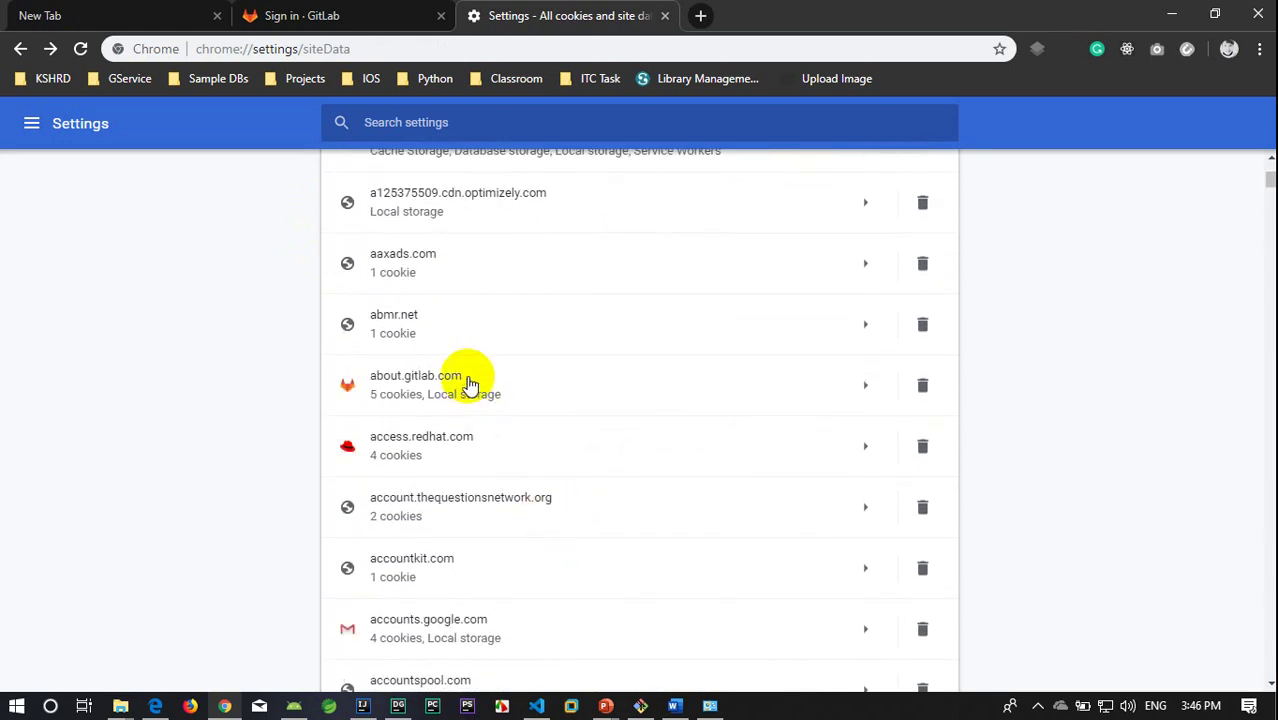
pyautogui.click(858, 395)
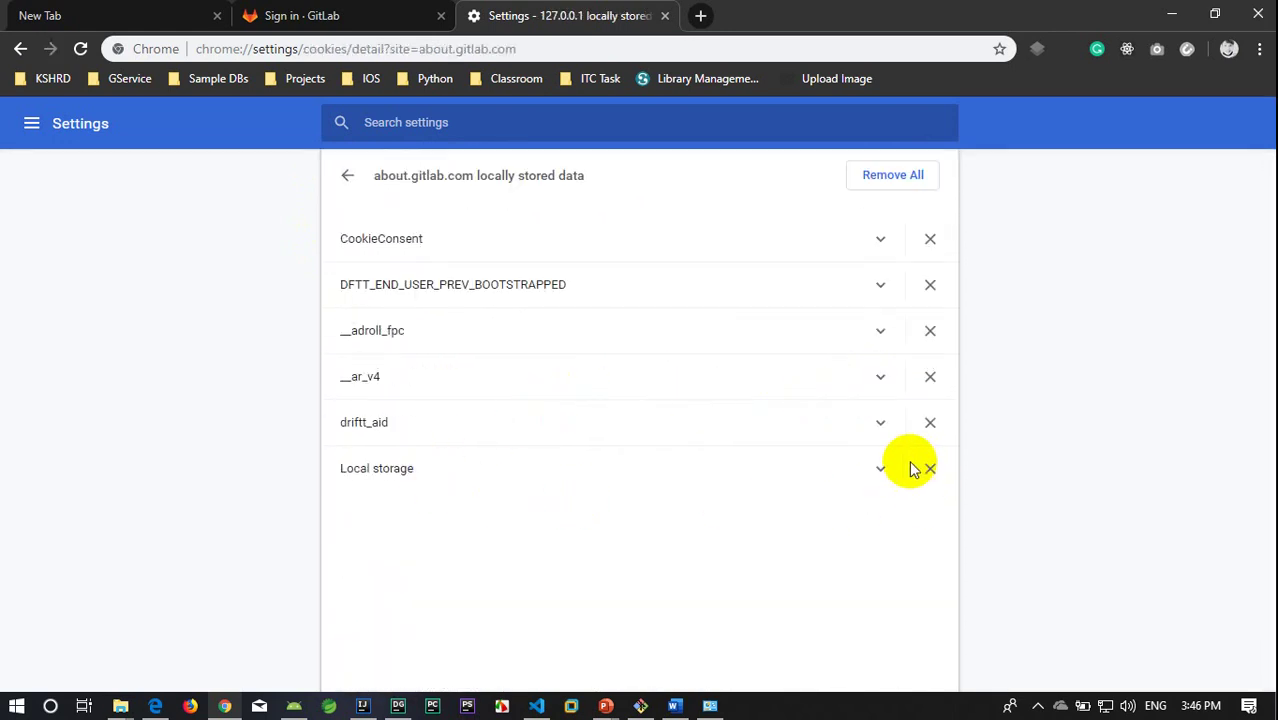
pyautogui.click(880, 331)
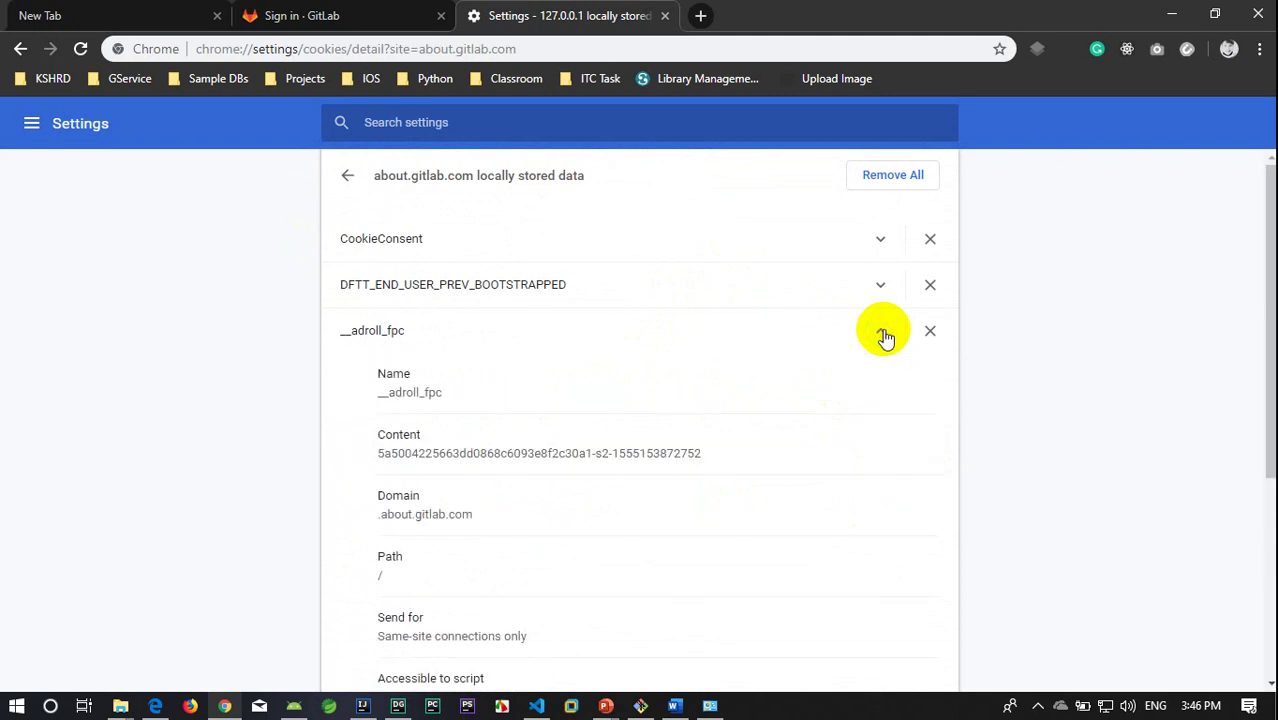
pyautogui.scroll(-3, 883, 337)
pyautogui.scroll(3, 882, 345)
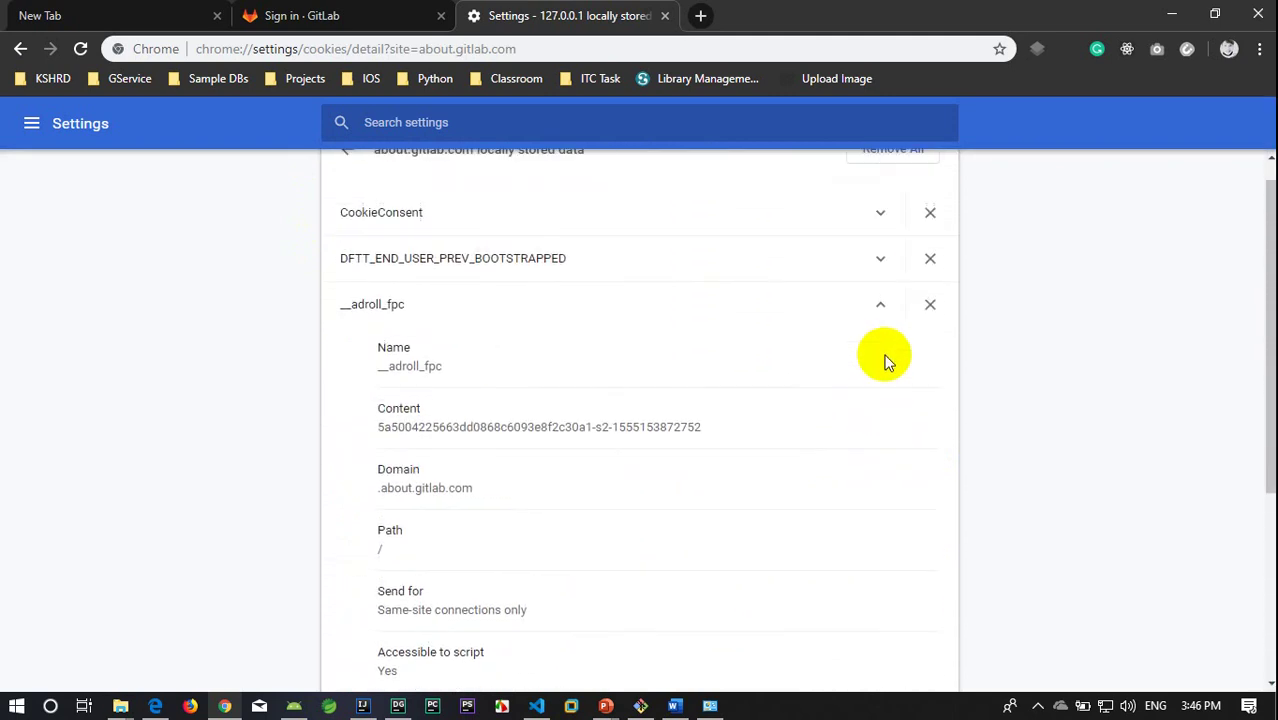
pyautogui.click(880, 331)
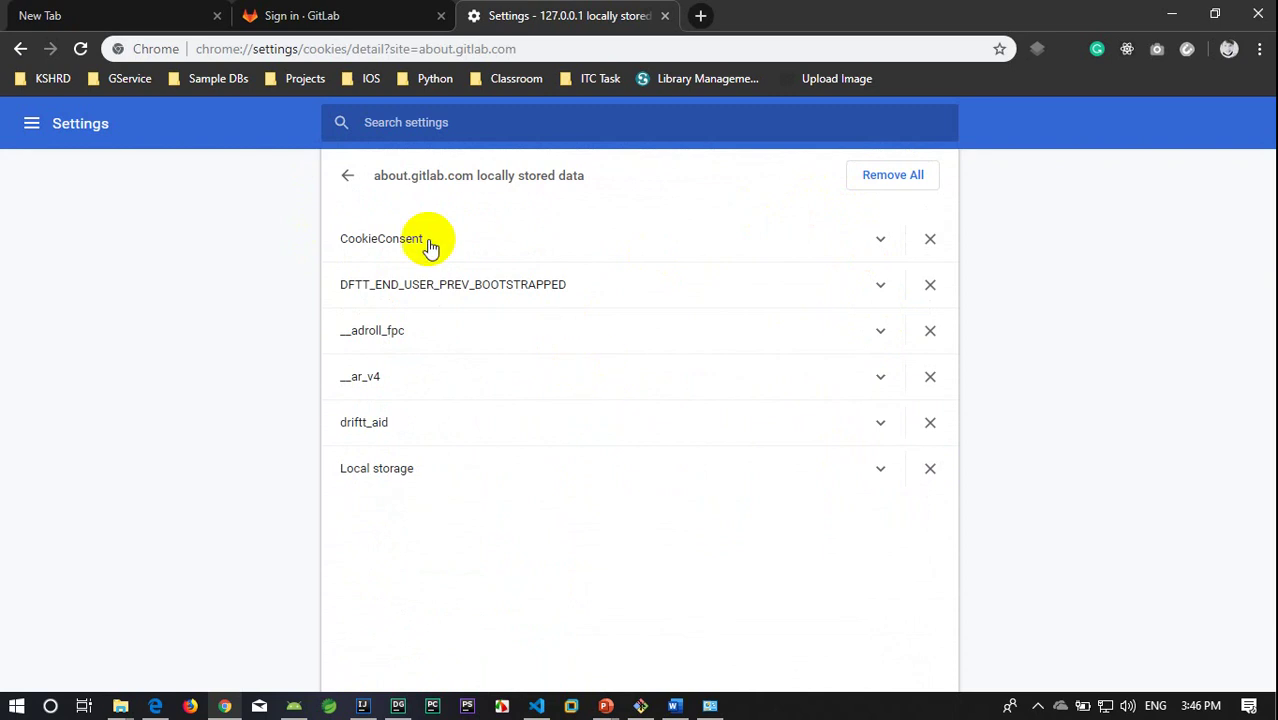
pyautogui.click(346, 176)
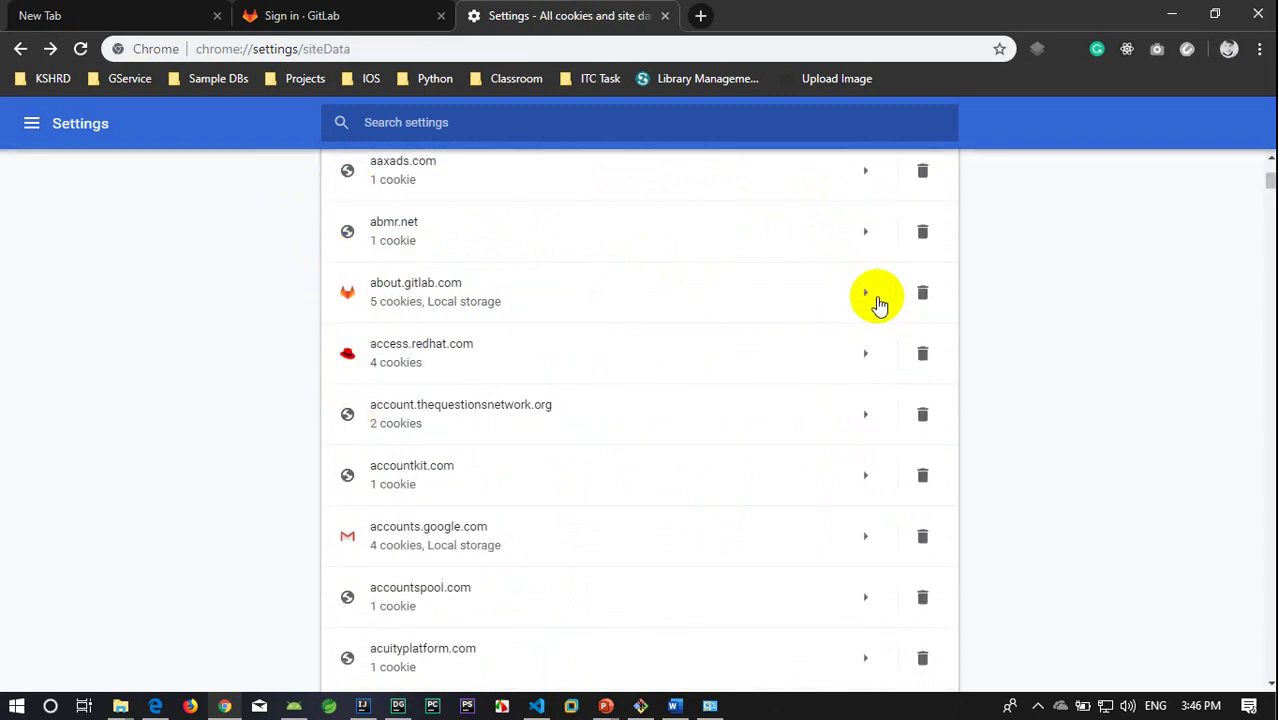
# Step: Delete the stored data of about.gitlab.com, and of gitlab.com after filtering the site list by "gitlab"
pyautogui.click(921, 293)
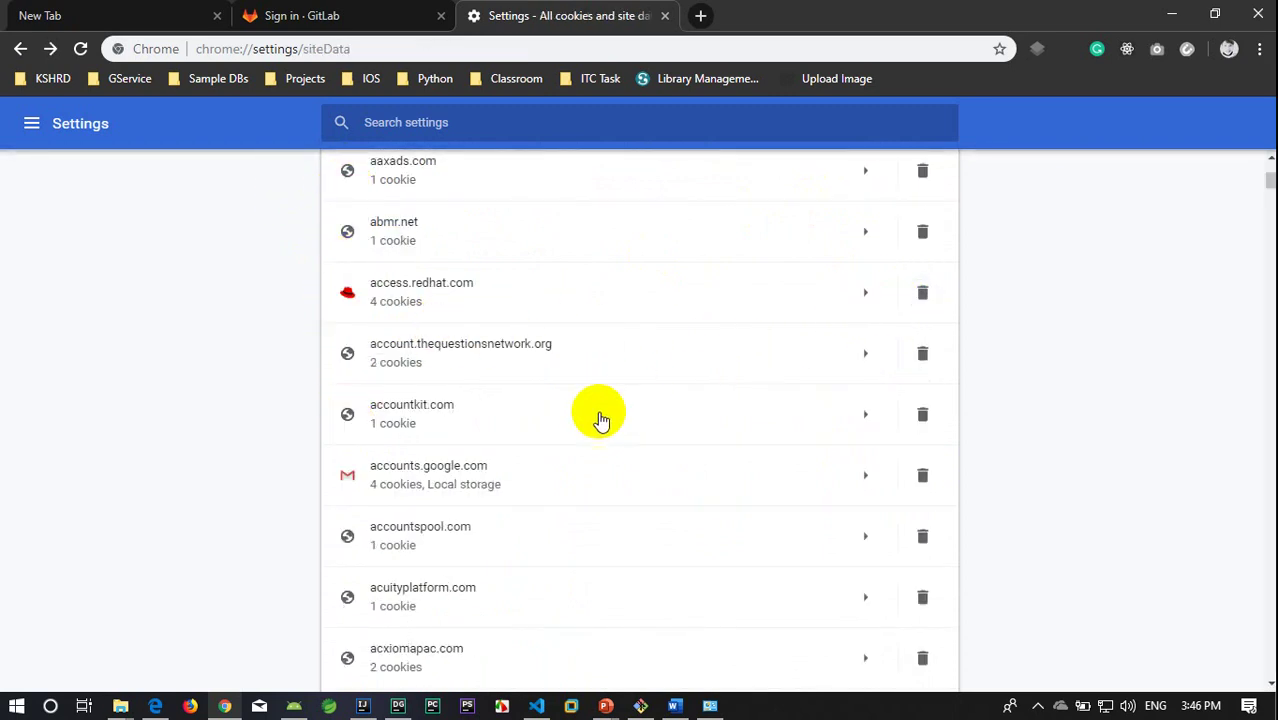
pyautogui.scroll(-5, 597, 416)
pyautogui.scroll(15, 755, 183)
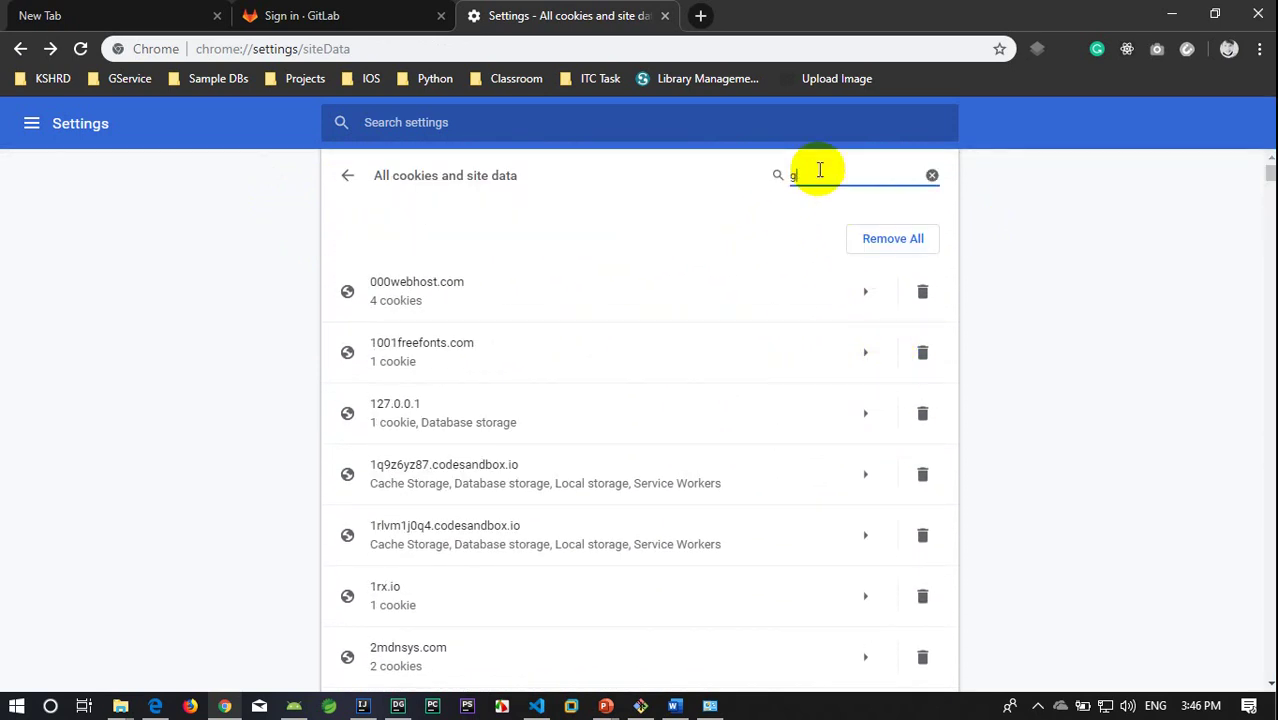
pyautogui.click(819, 170)
pyautogui.write('gitlab')
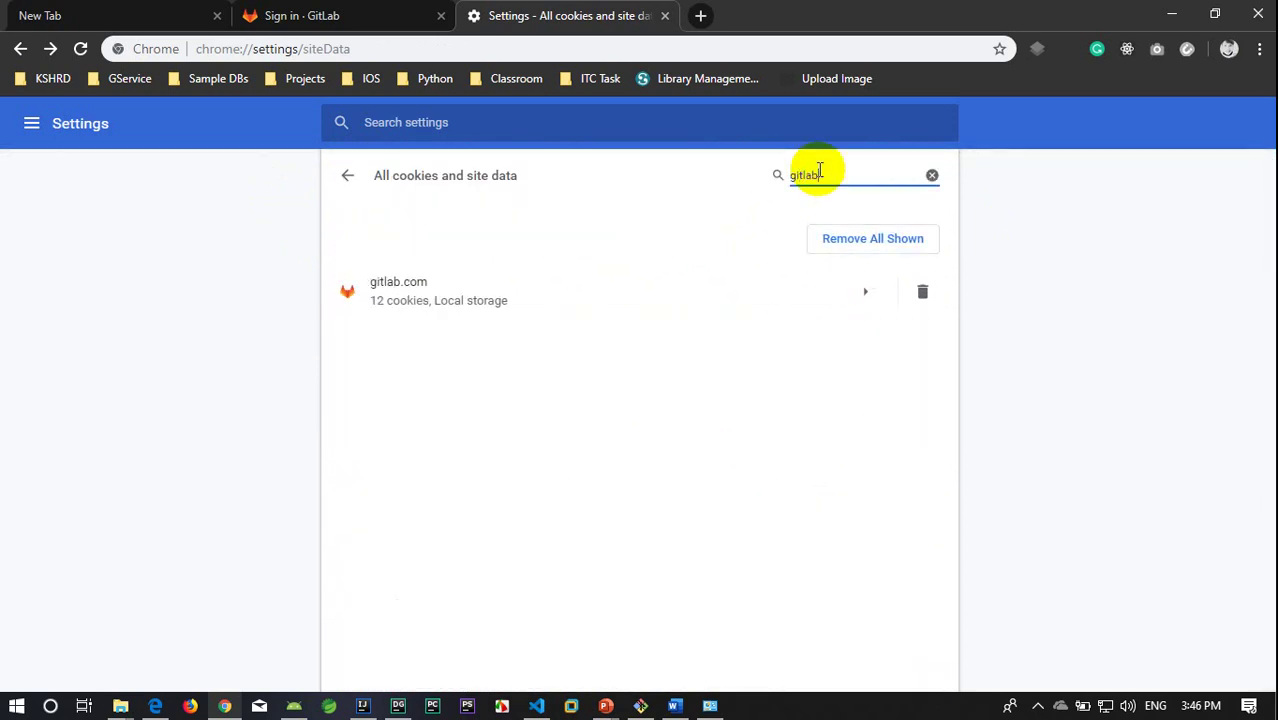
pyautogui.click(925, 292)
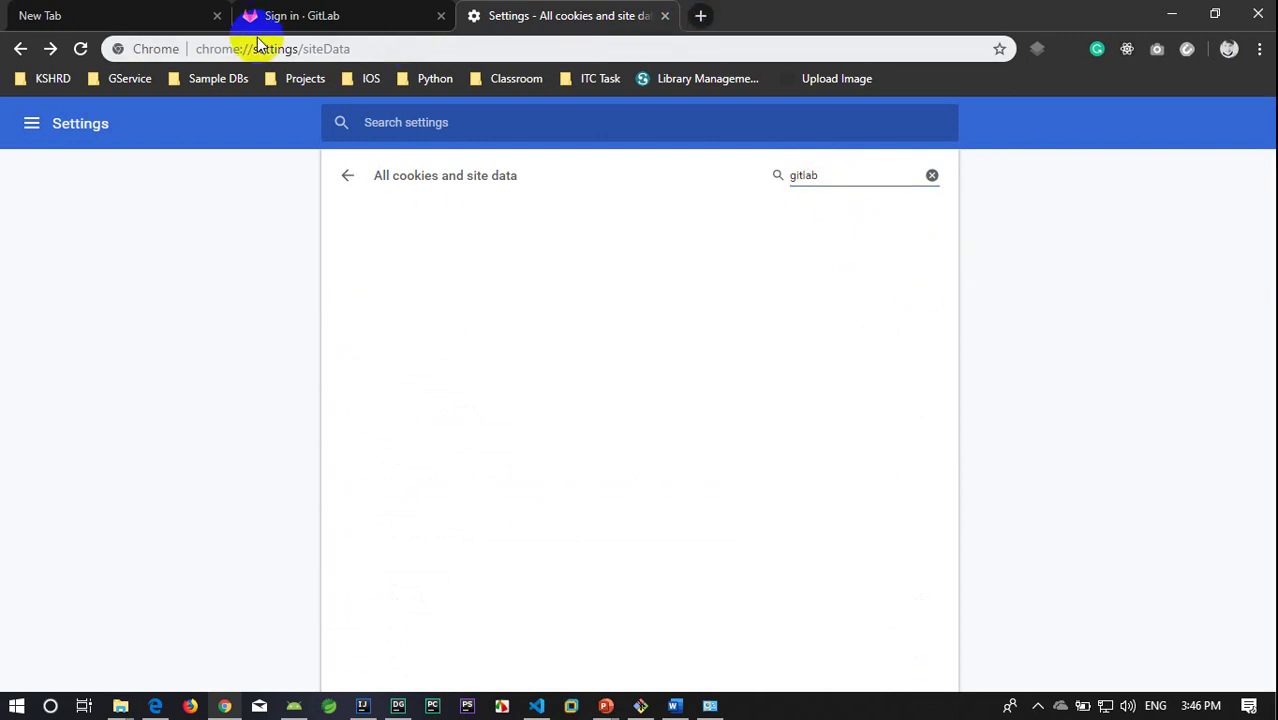
# Step: Close the existing GitLab sign-in page and load gitlab.com afresh in a new tab
pyautogui.click(380, 16)
pyautogui.click(440, 17)
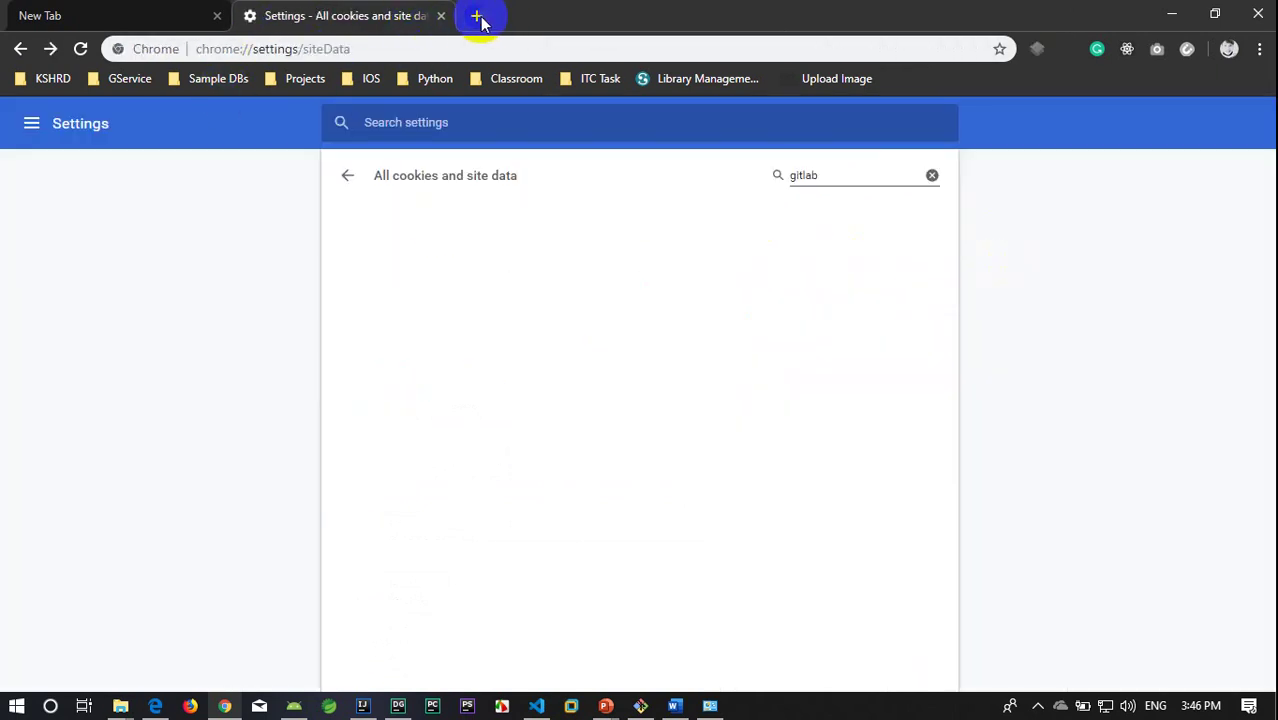
pyautogui.click(477, 17)
pyautogui.write('git')
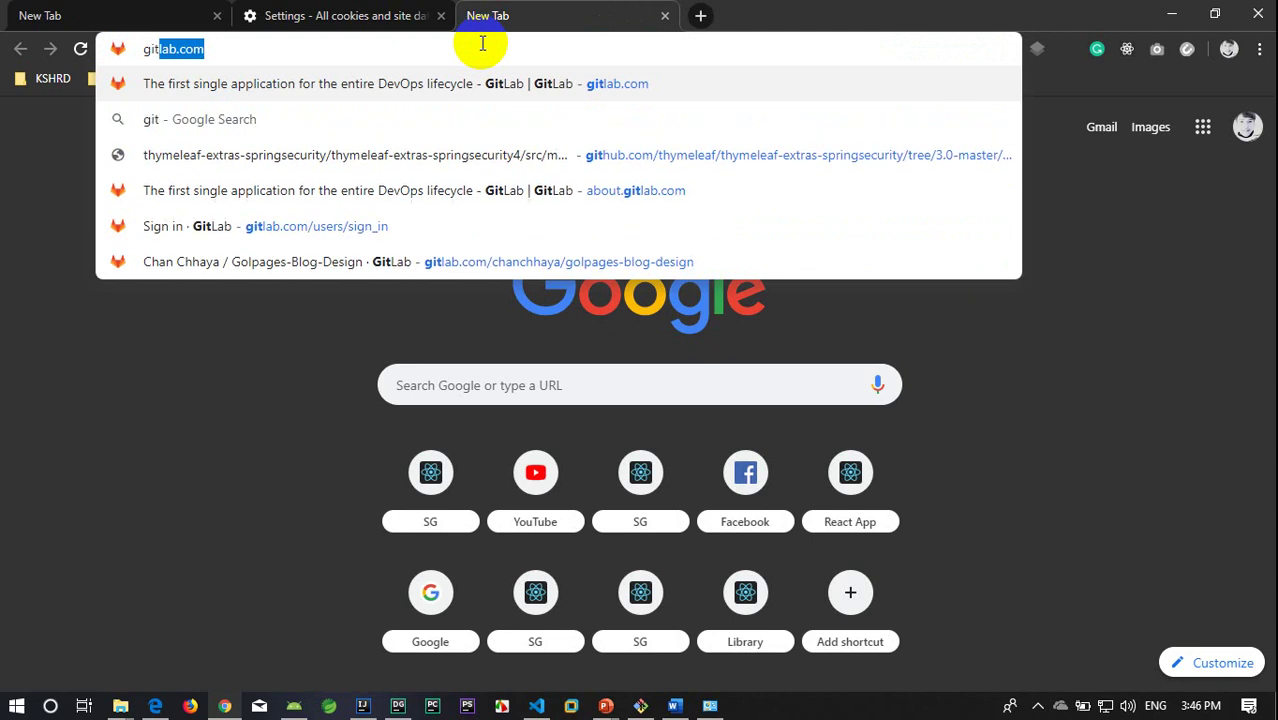
pyautogui.press('Return')
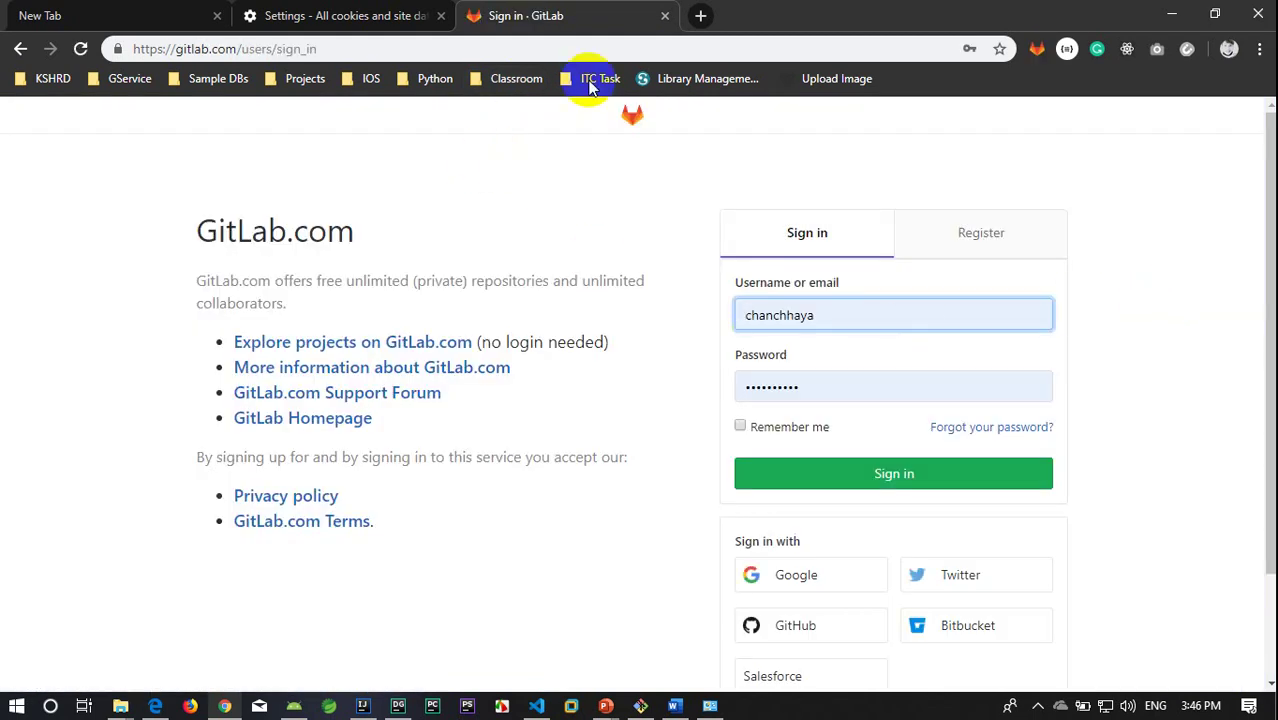
# Step: Open the browser's settings and go to the Privacy and security section
pyautogui.click(1259, 49)
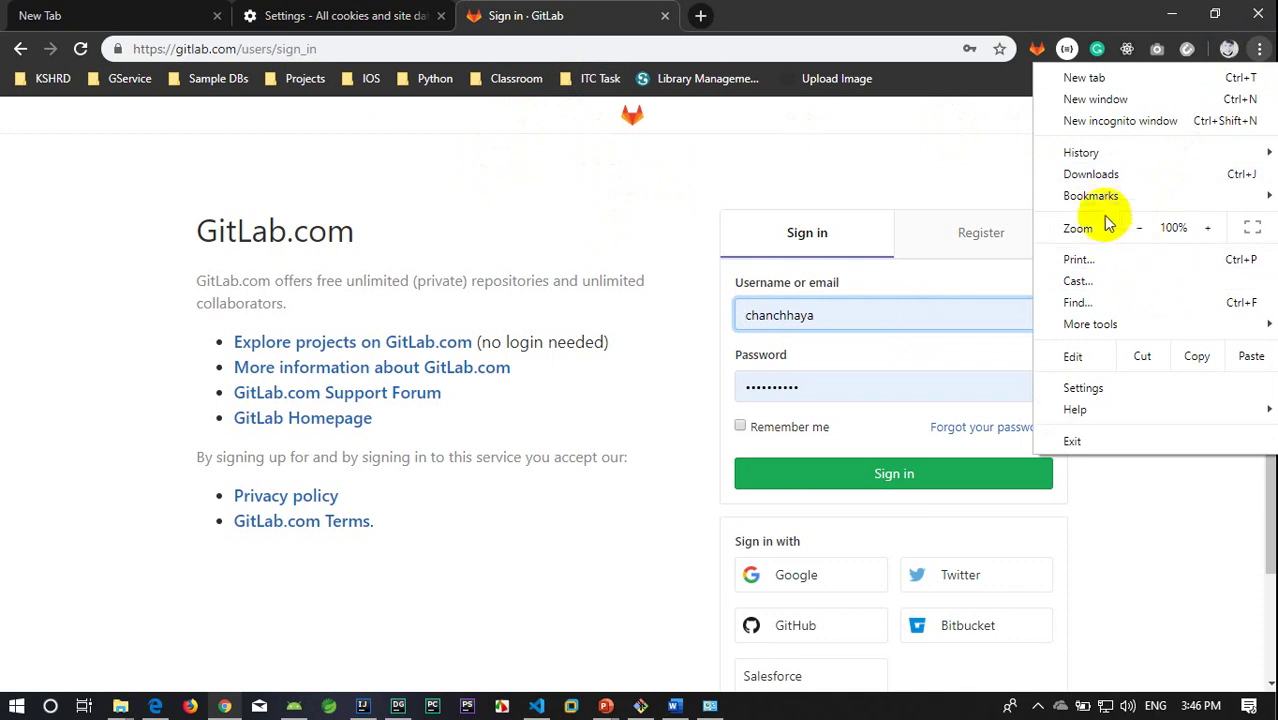
pyautogui.click(1084, 387)
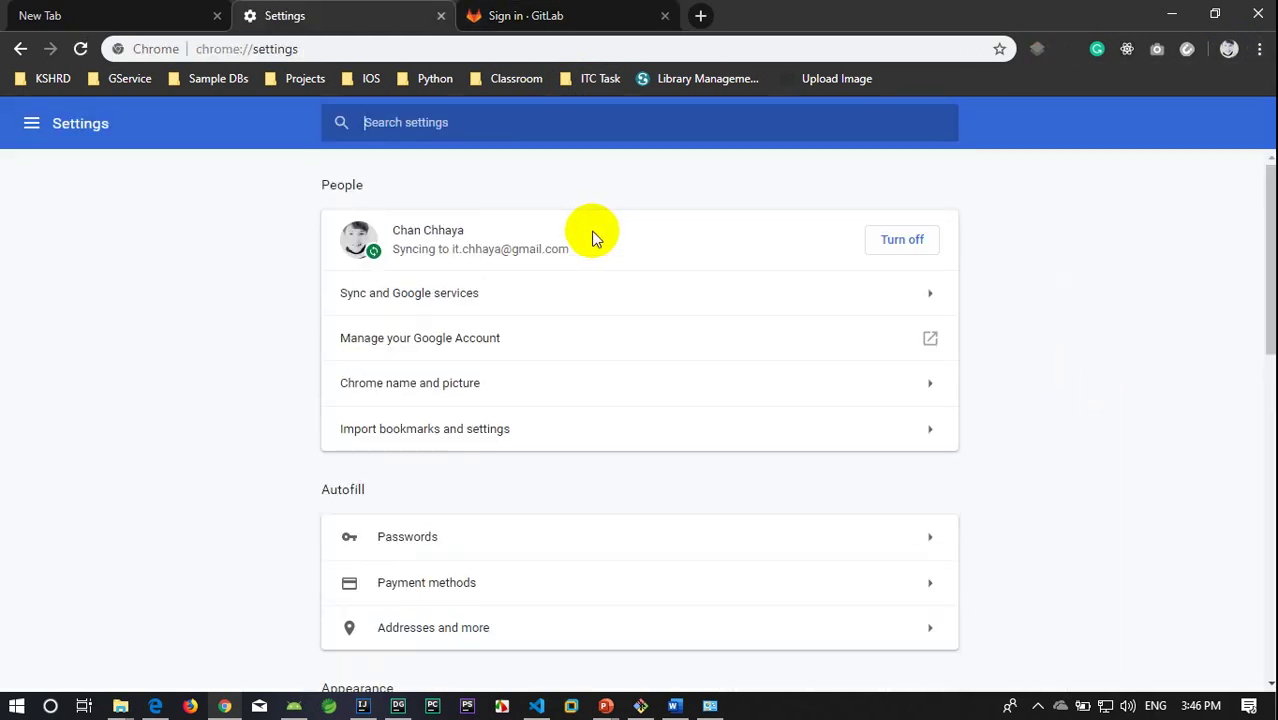
pyautogui.scroll(-3, 542, 337)
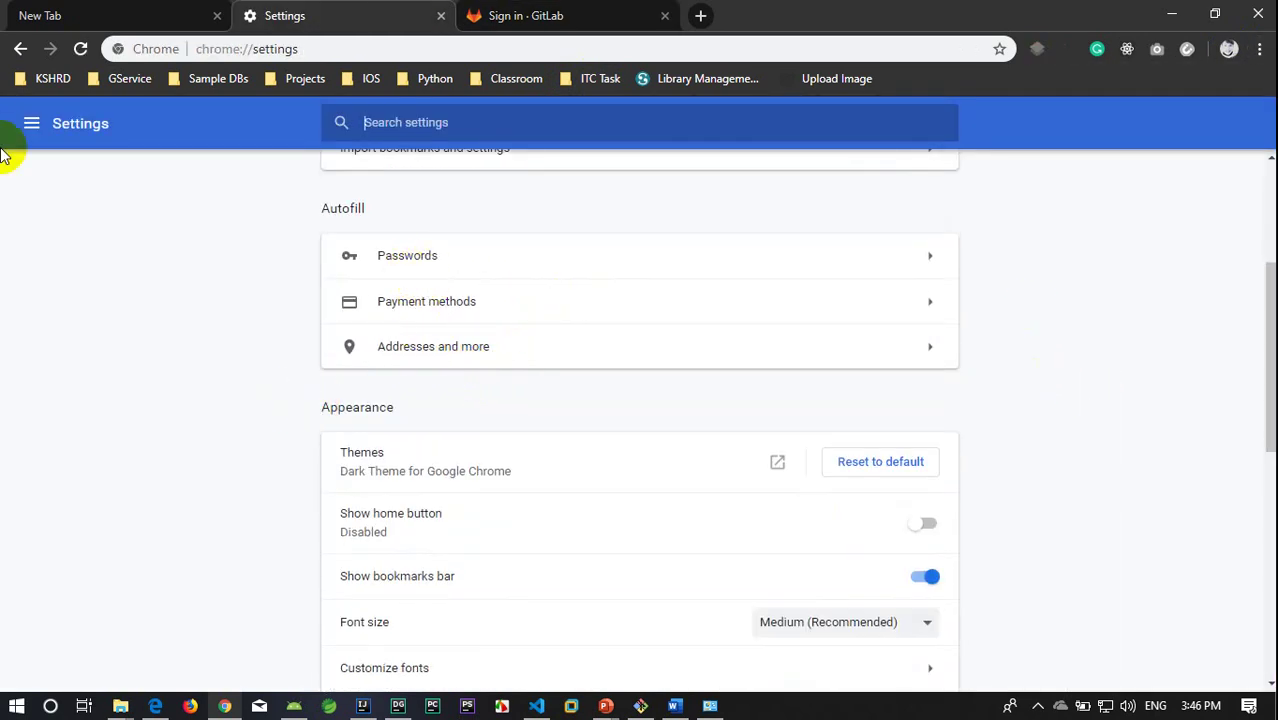
pyautogui.click(33, 123)
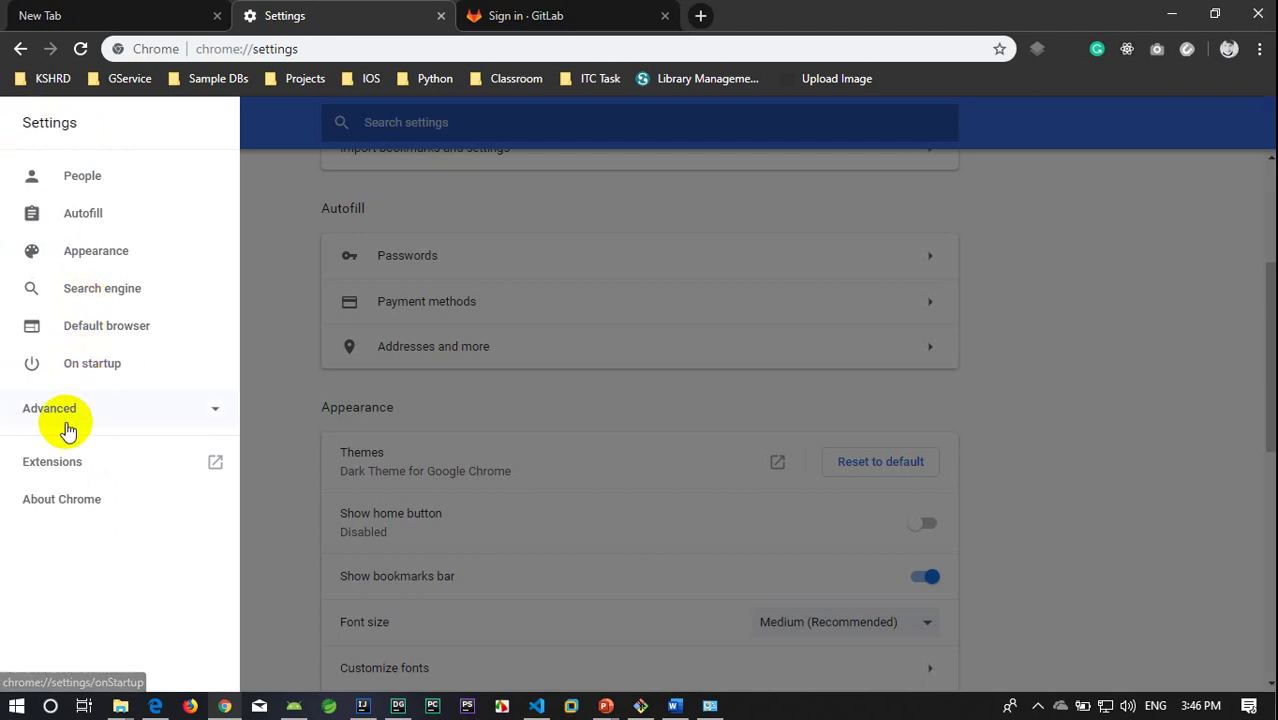
pyautogui.click(75, 422)
pyautogui.click(94, 457)
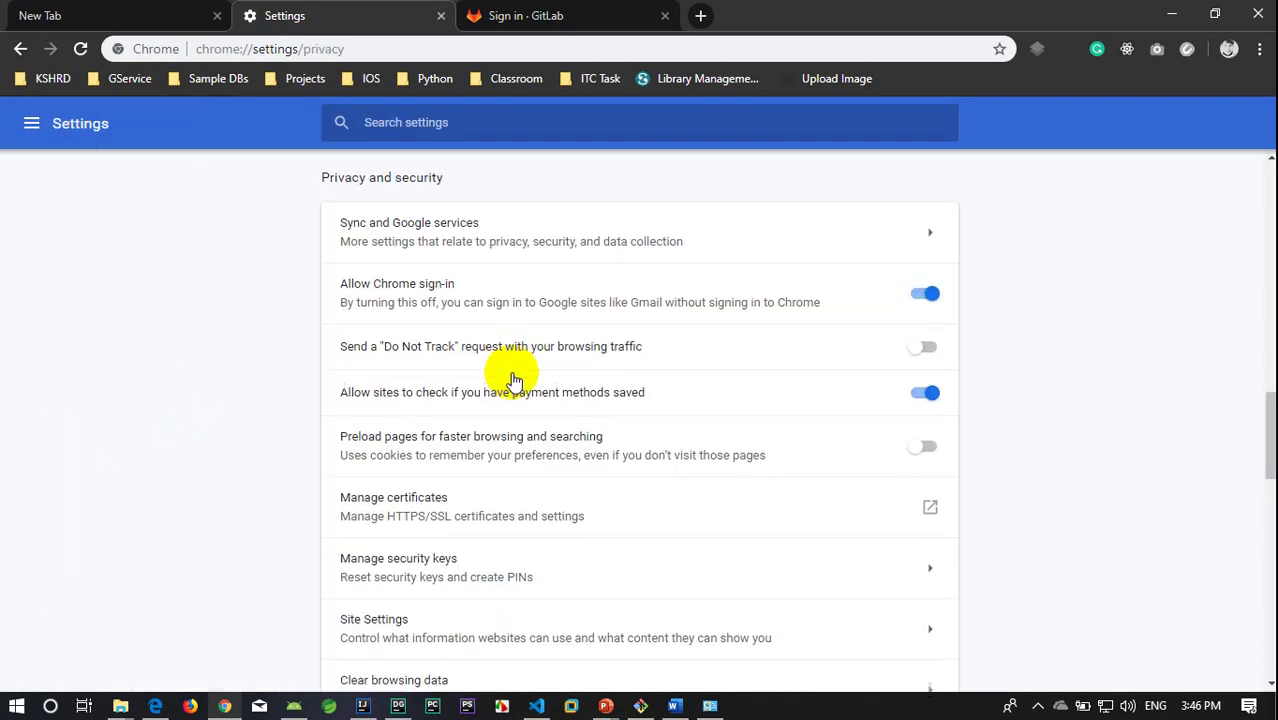
# Step: Open the Clear browsing data options, review the time range and the Basic and Advanced choices, and cancel
pyautogui.scroll(-3, 512, 380)
pyautogui.click(398, 416)
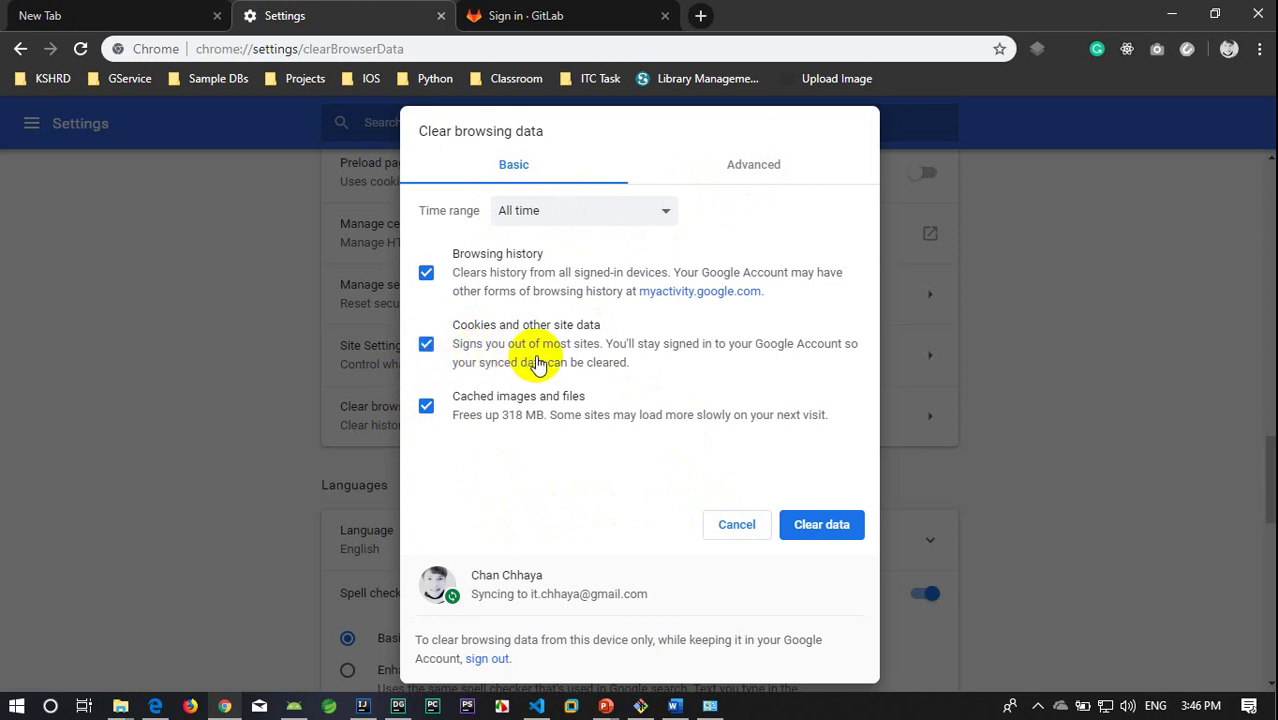
pyautogui.click(538, 214)
pyautogui.click(540, 220)
pyautogui.click(742, 171)
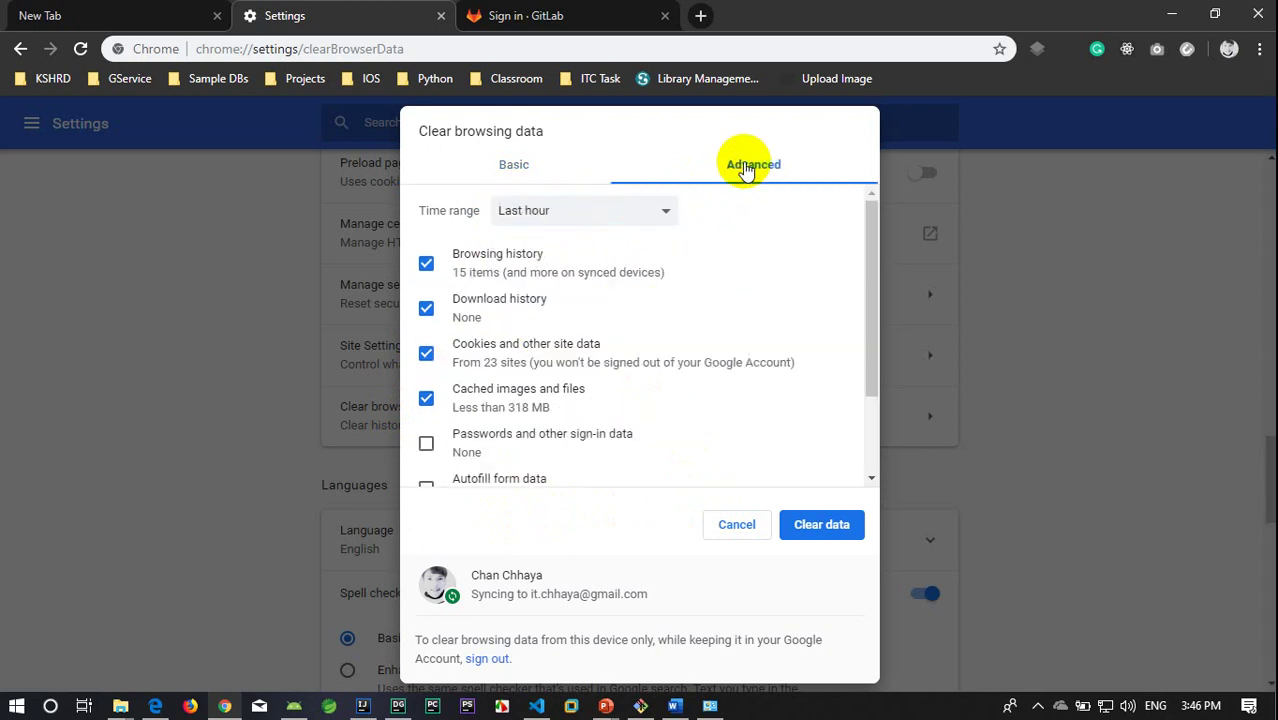
pyautogui.scroll(-1, 560, 350)
pyautogui.click(522, 166)
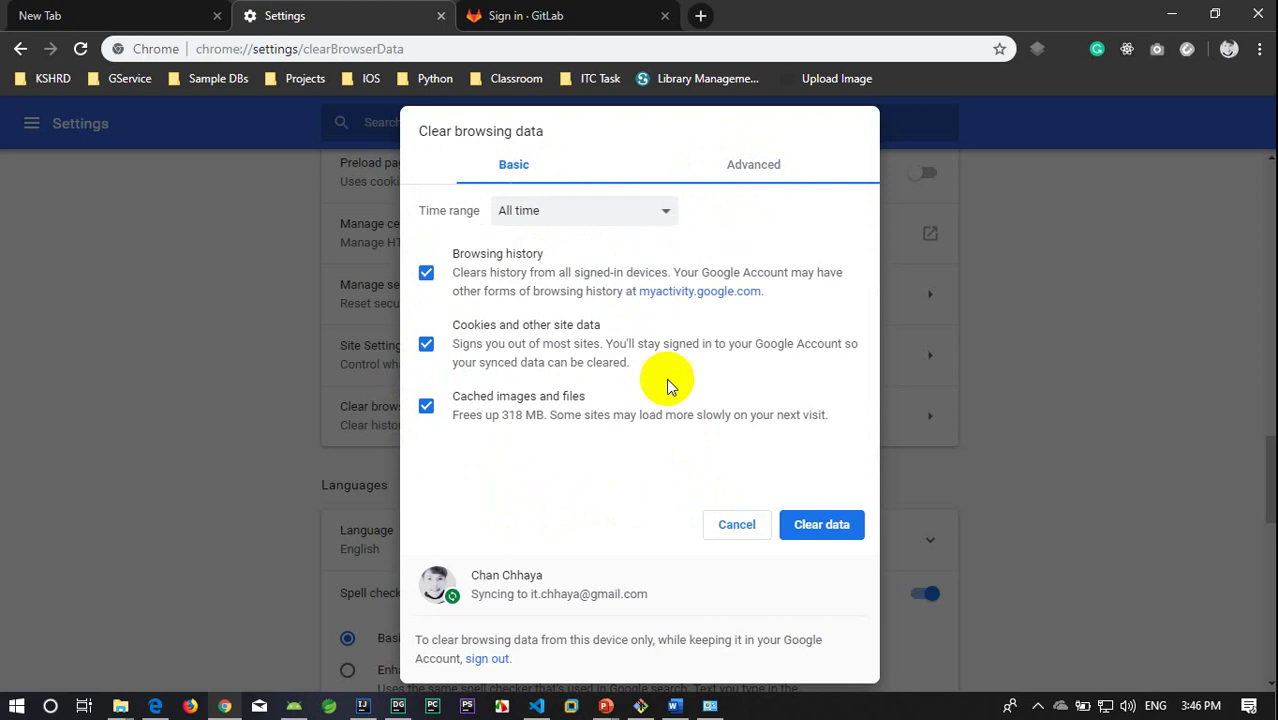
pyautogui.click(733, 525)
# Step: Open Site Settings, look through its permissions, and bring up all cookies and site data from the Cookies settings
pyautogui.scroll(-2, 486, 404)
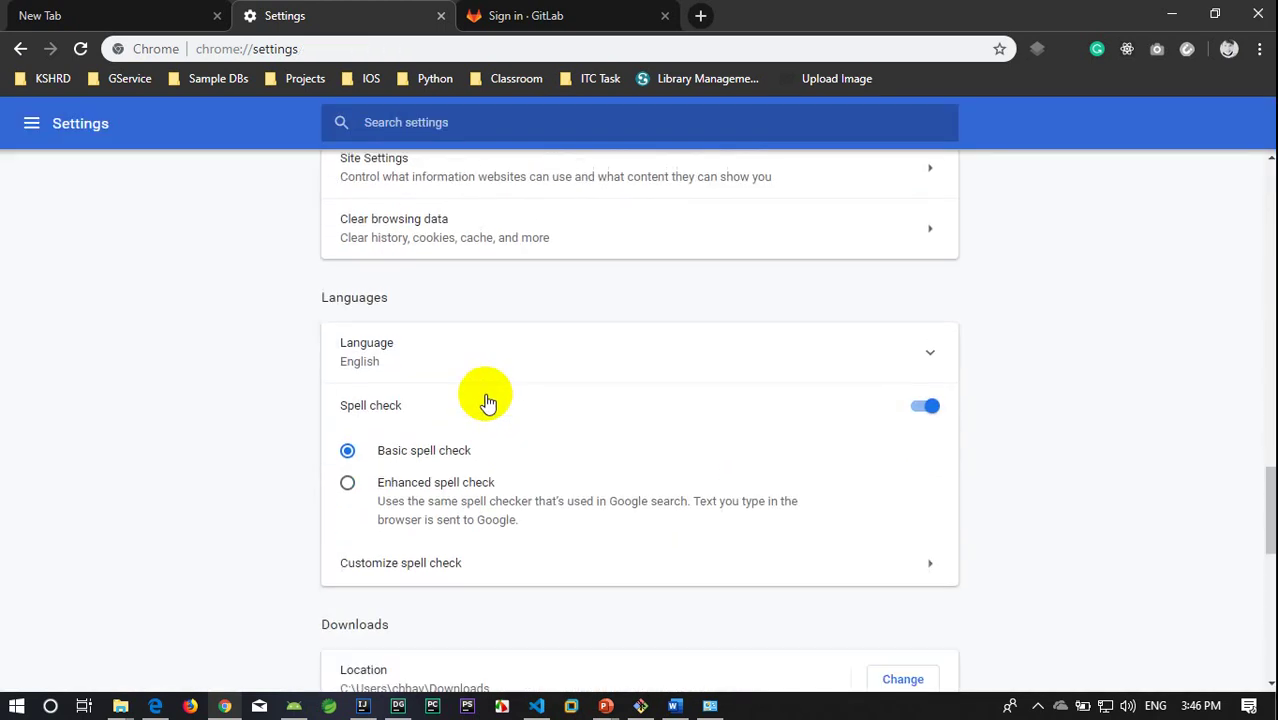
pyautogui.scroll(2, 436, 348)
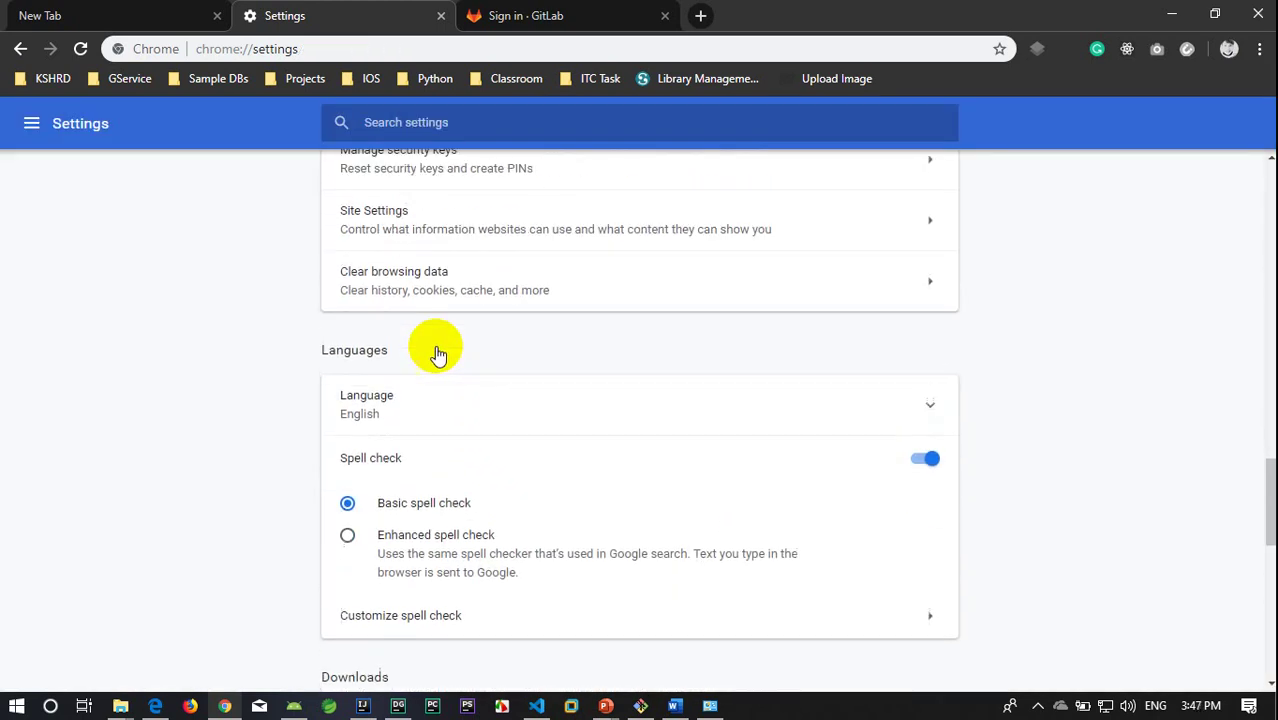
pyautogui.click(370, 262)
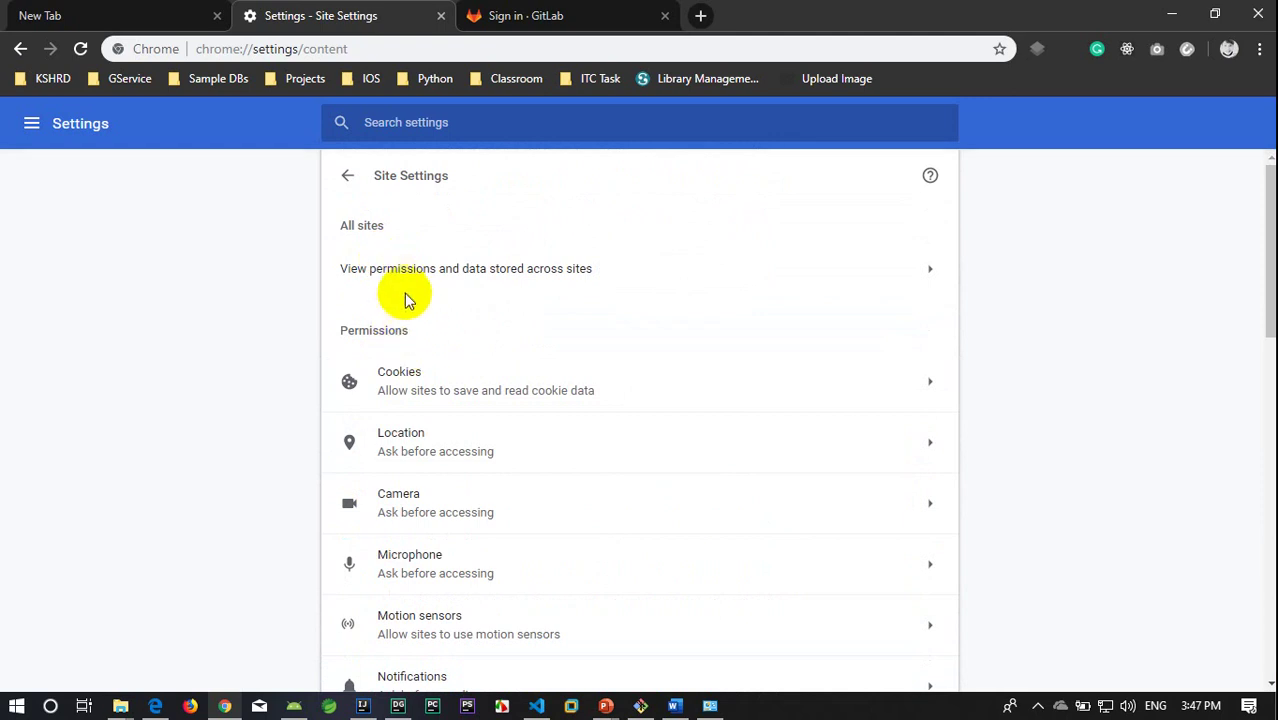
pyautogui.scroll(-4, 400, 405)
pyautogui.scroll(-6, 419, 410)
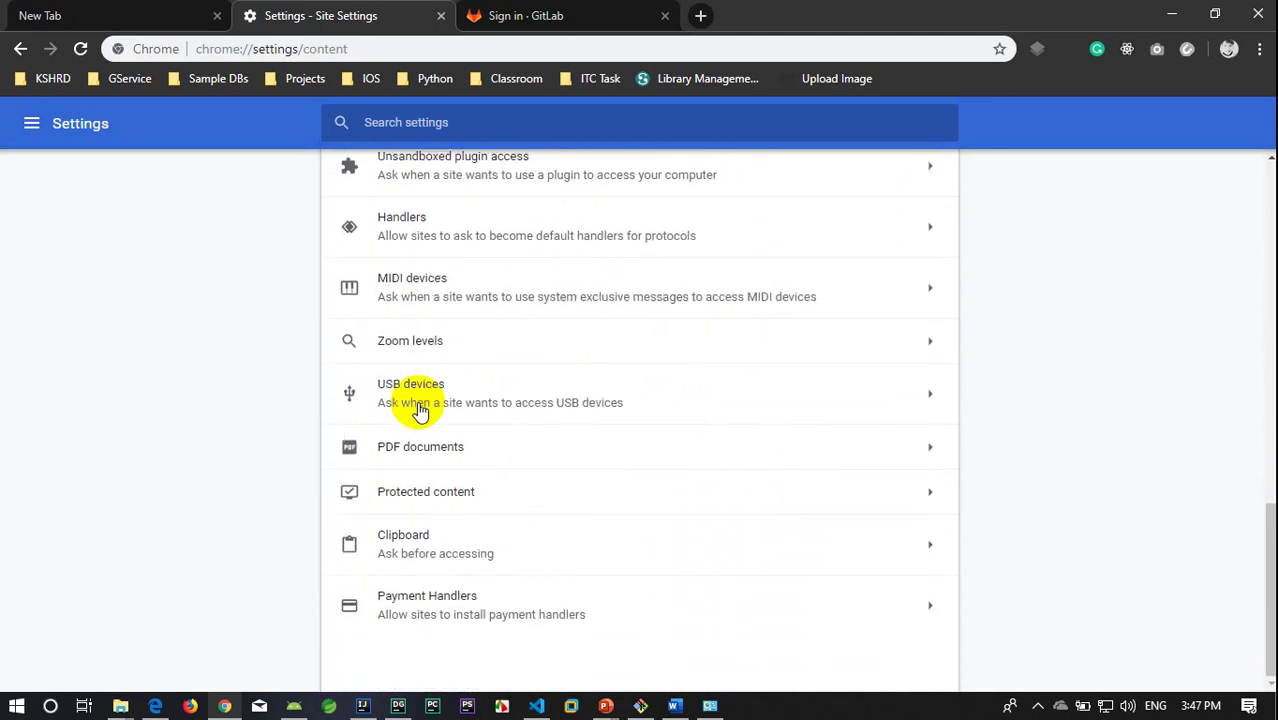
pyautogui.scroll(10, 420, 405)
pyautogui.click(419, 378)
pyautogui.scroll(-1, 403, 378)
pyautogui.scroll(1, 450, 380)
pyautogui.click(436, 393)
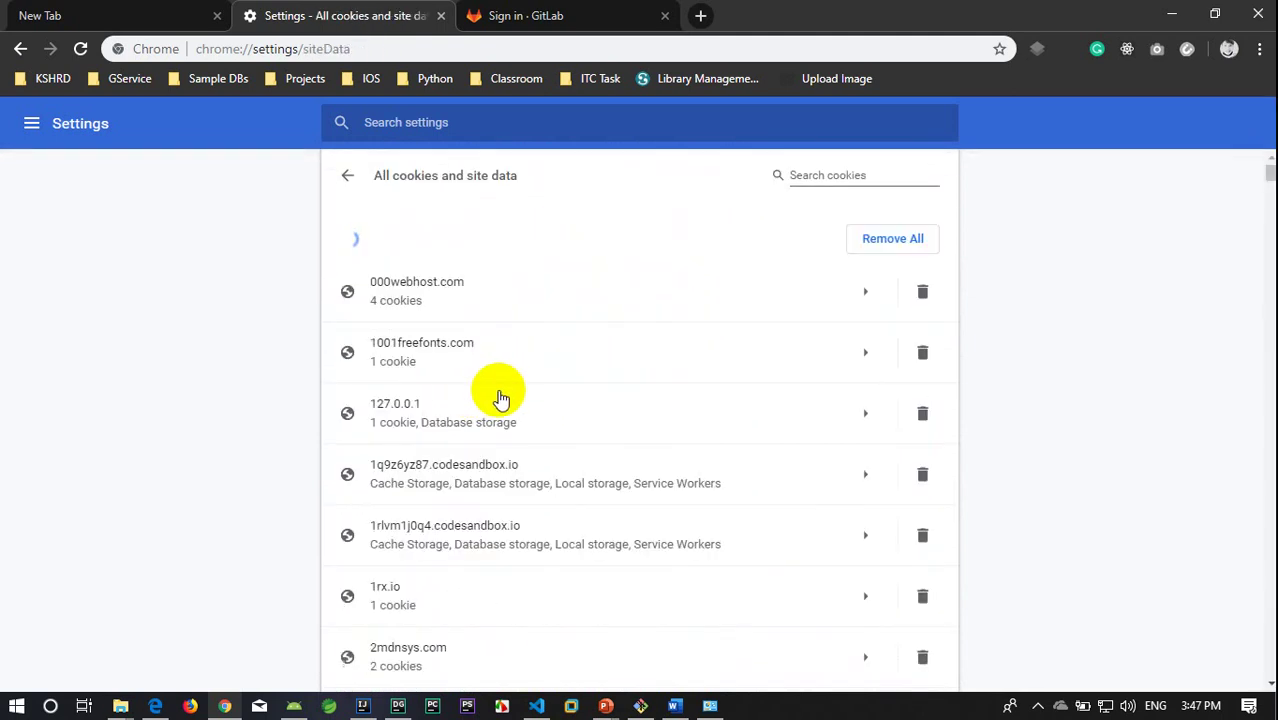
# Step: Browse the site list, filter it by "gitlab" and open the data stored for gitlab.com
pyautogui.scroll(-15, 502, 397)
pyautogui.scroll(2, 502, 397)
pyautogui.scroll(3, 490, 397)
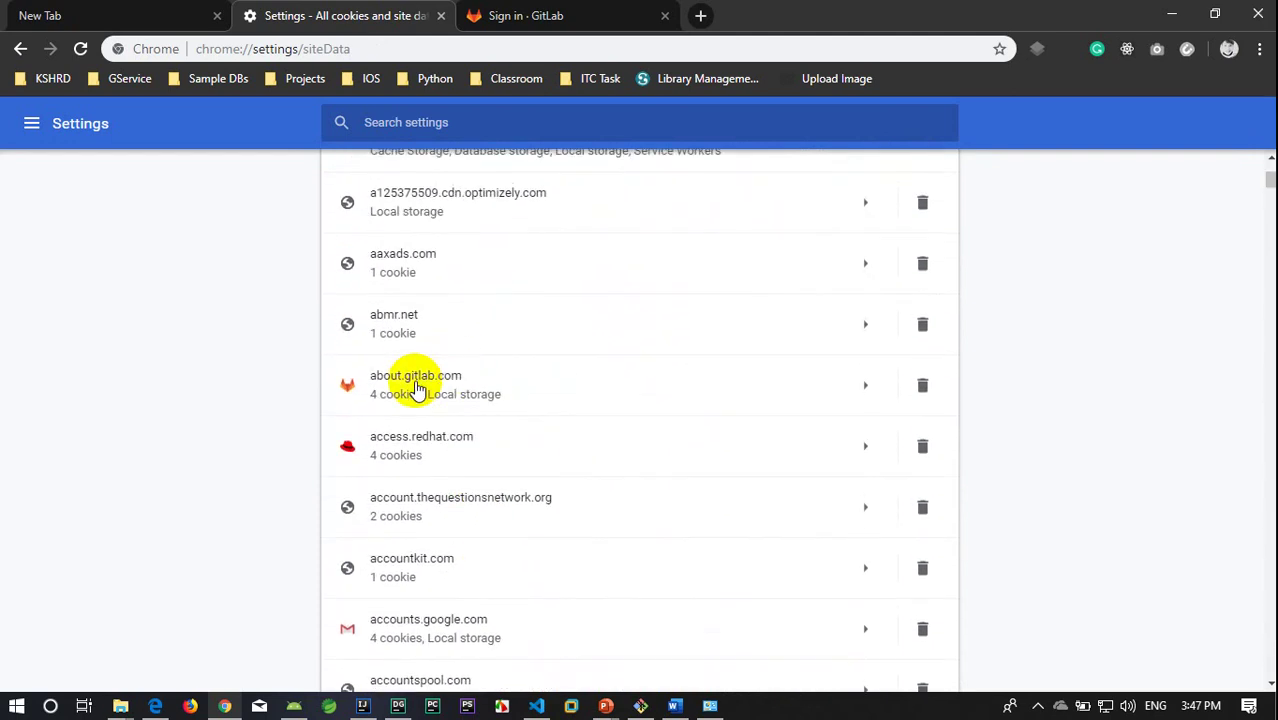
pyautogui.scroll(-10, 582, 434)
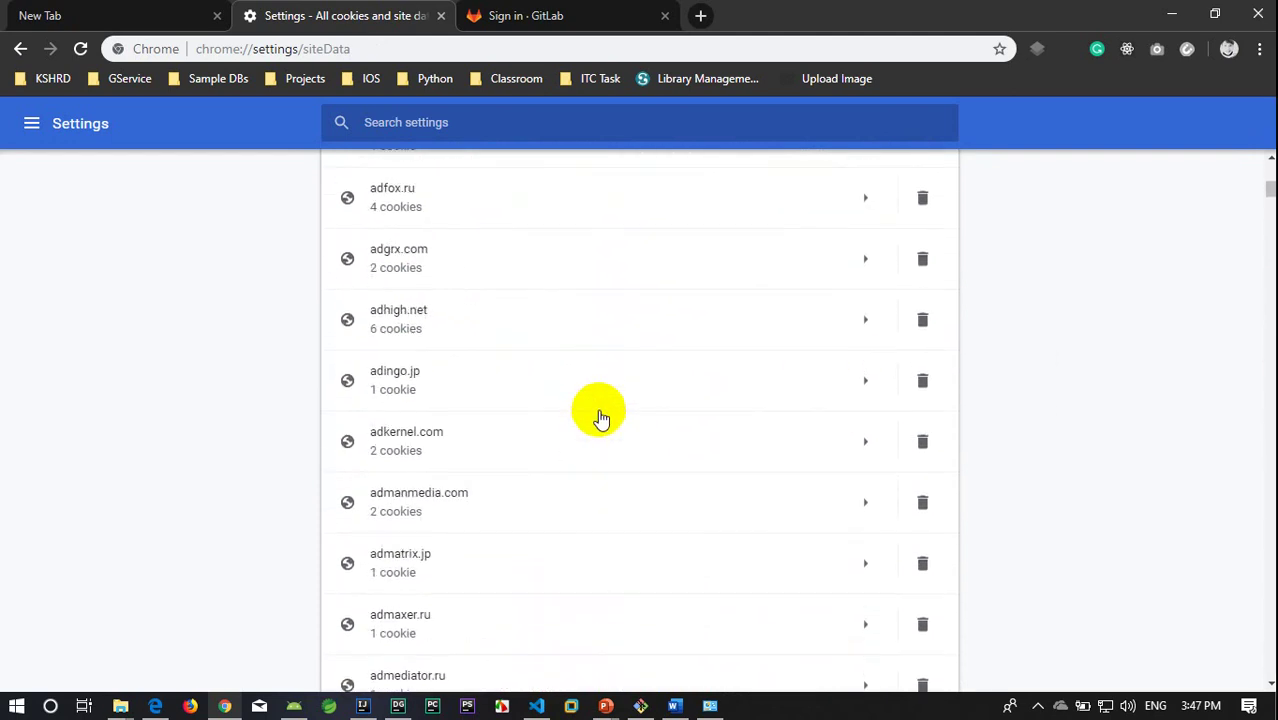
pyautogui.scroll(10, 856, 271)
pyautogui.scroll(5, 875, 272)
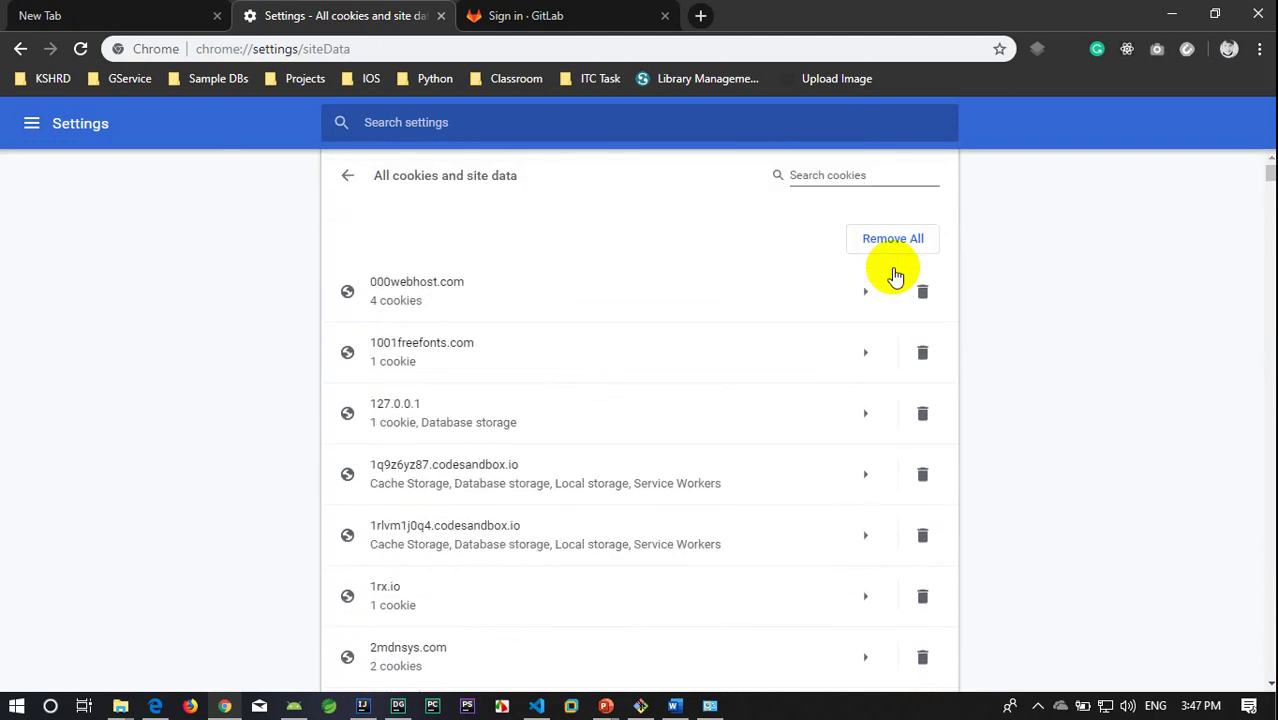
pyautogui.click(850, 174)
pyautogui.write('gitlab')
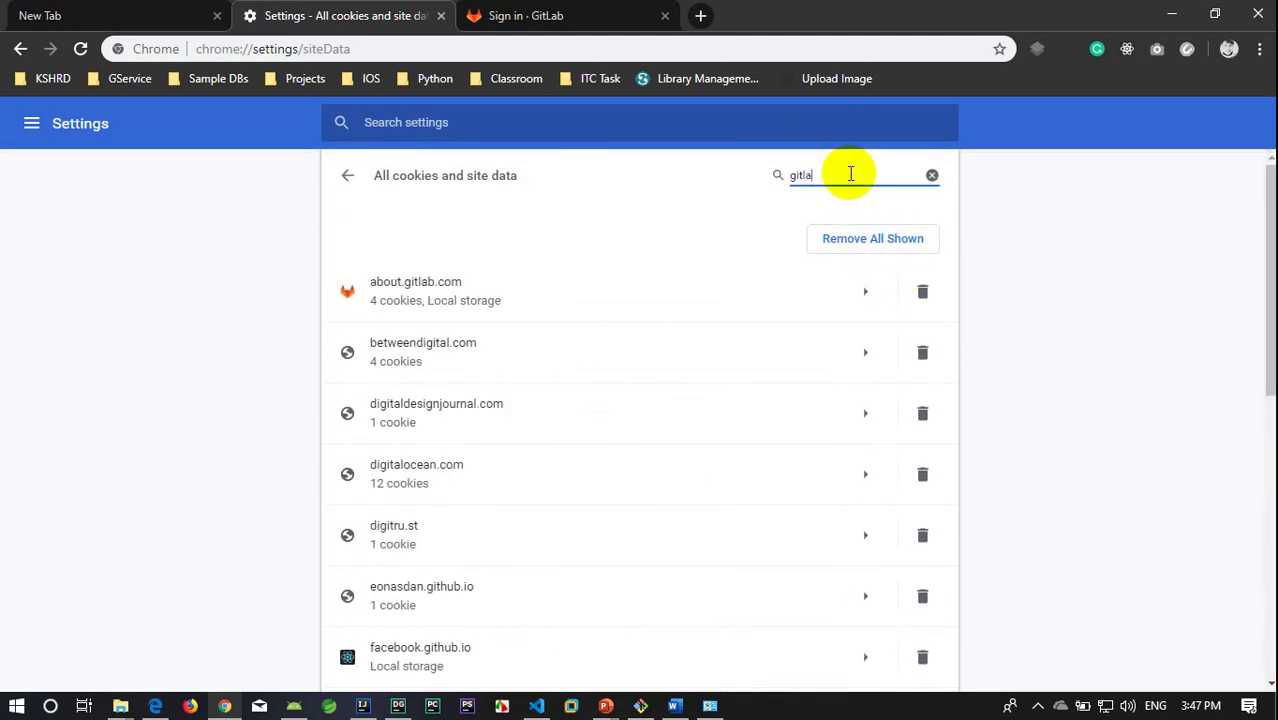
pyautogui.click(858, 362)
# Step: Look through gitlab.com's stored entries, inspect the _biz_flagsA cookie's details and return to the site list
pyautogui.scroll(-3, 258, 452)
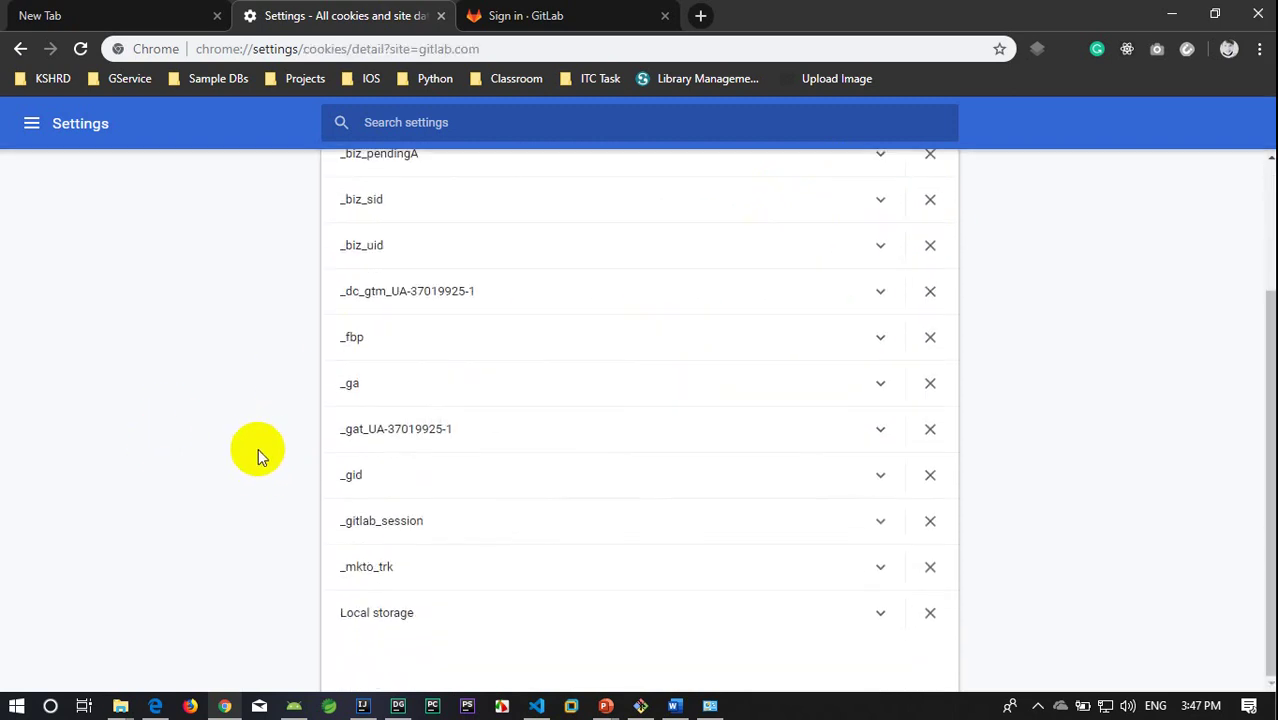
pyautogui.scroll(5, 753, 422)
pyautogui.click(880, 239)
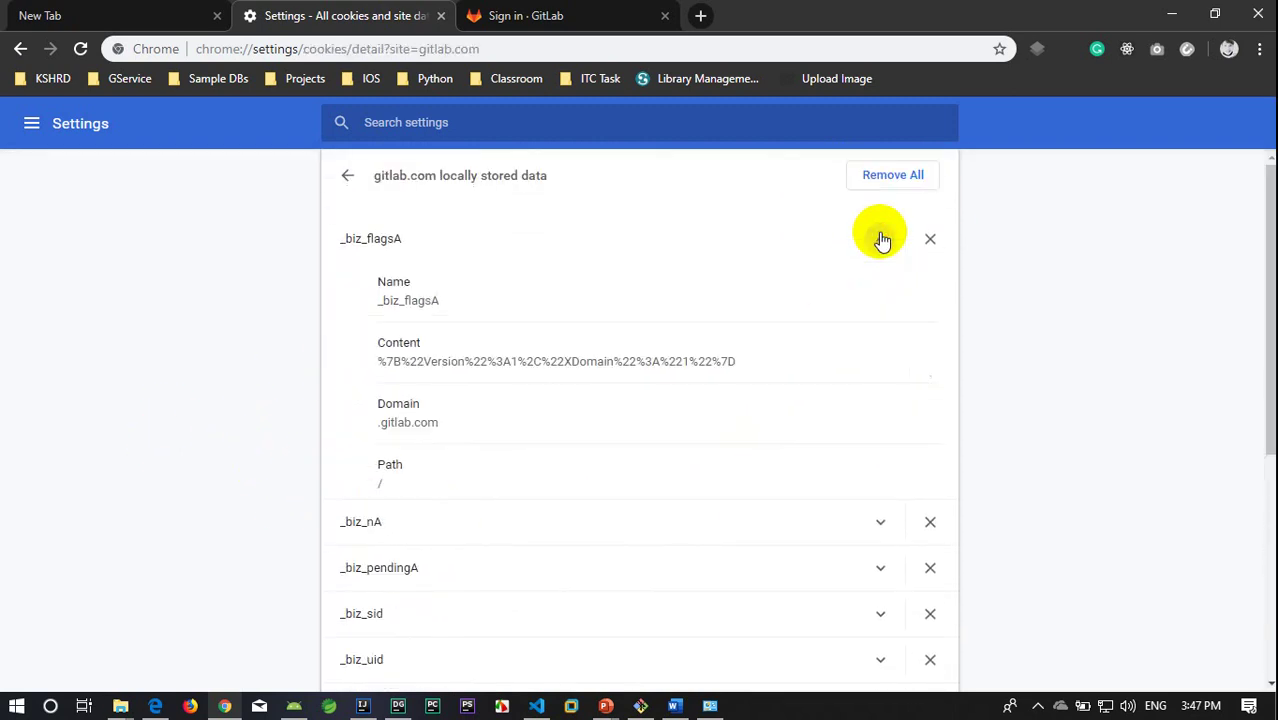
pyautogui.click(347, 176)
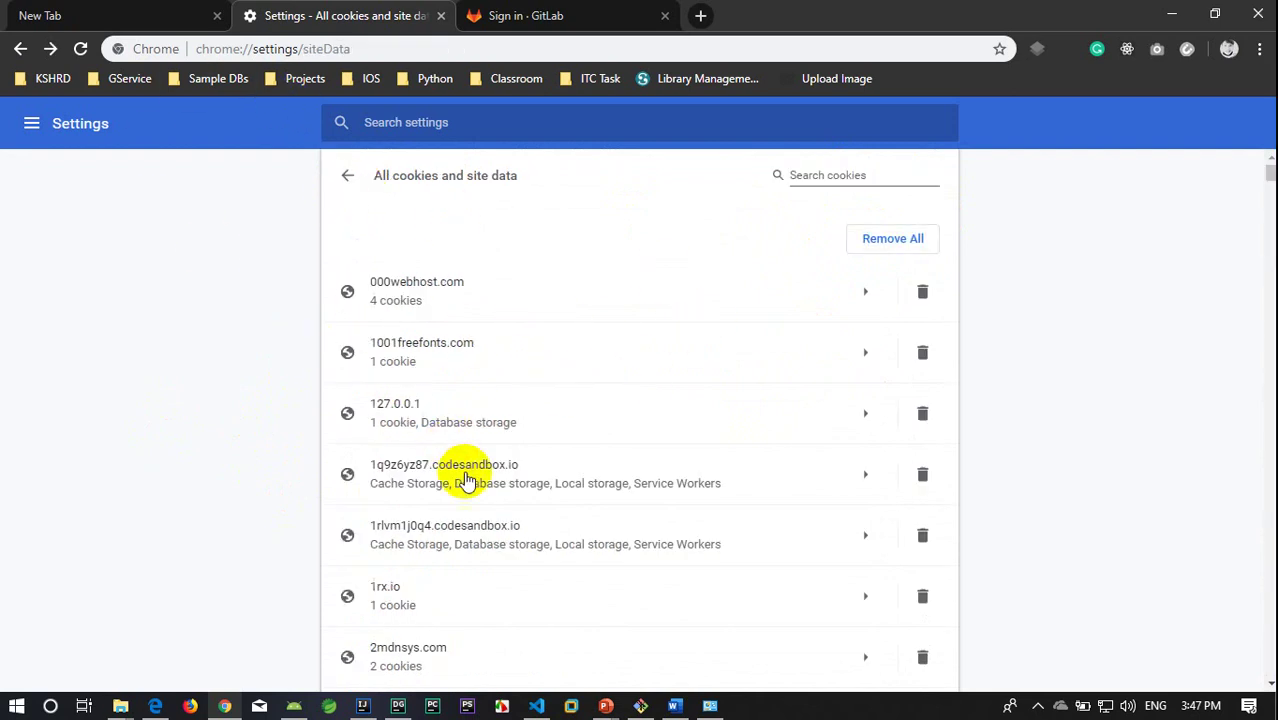
# Step: Glance at review.html in Visual Studio Code and switch to PowerPoint to view the Javascript Cookies slide
pyautogui.click(537, 706)
pyautogui.click(585, 442)
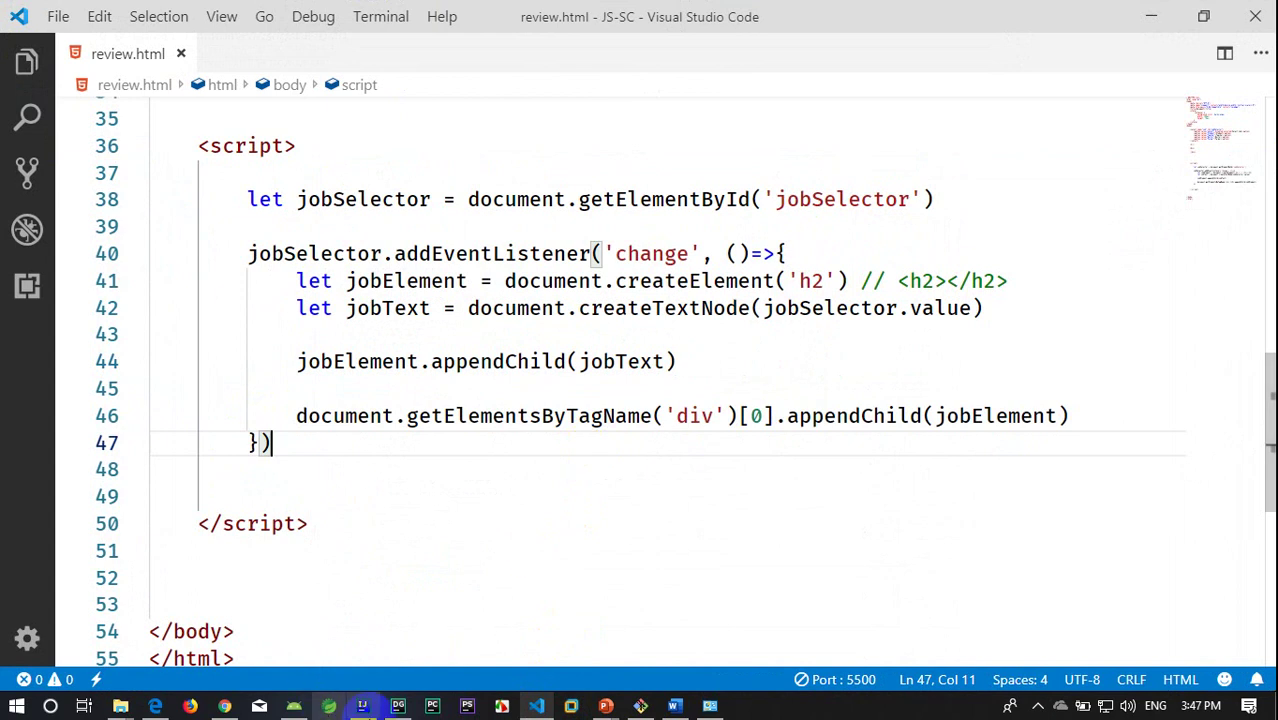
pyautogui.moveTo(605, 706)
pyautogui.click(812, 628)
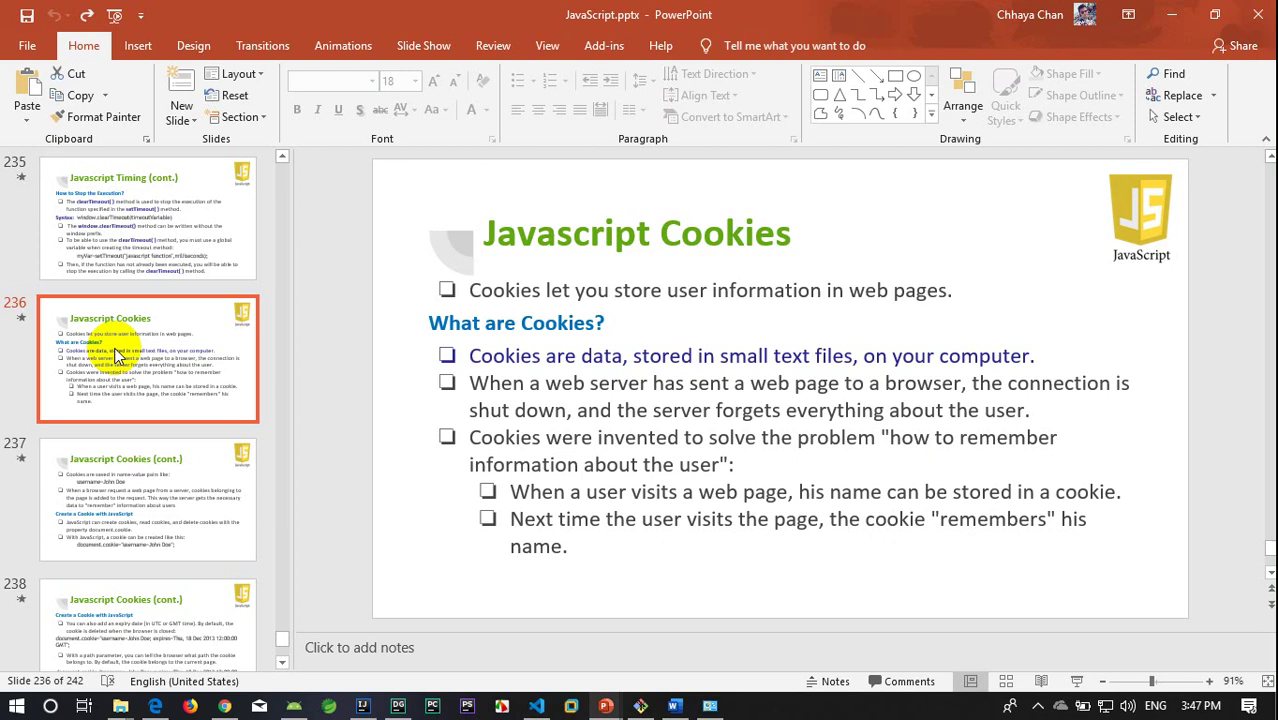
# Step: Switch back to Chrome's GitLab sign-in page, open the developer tools' Application view and enlarge the tools pane
pyautogui.click(224, 706)
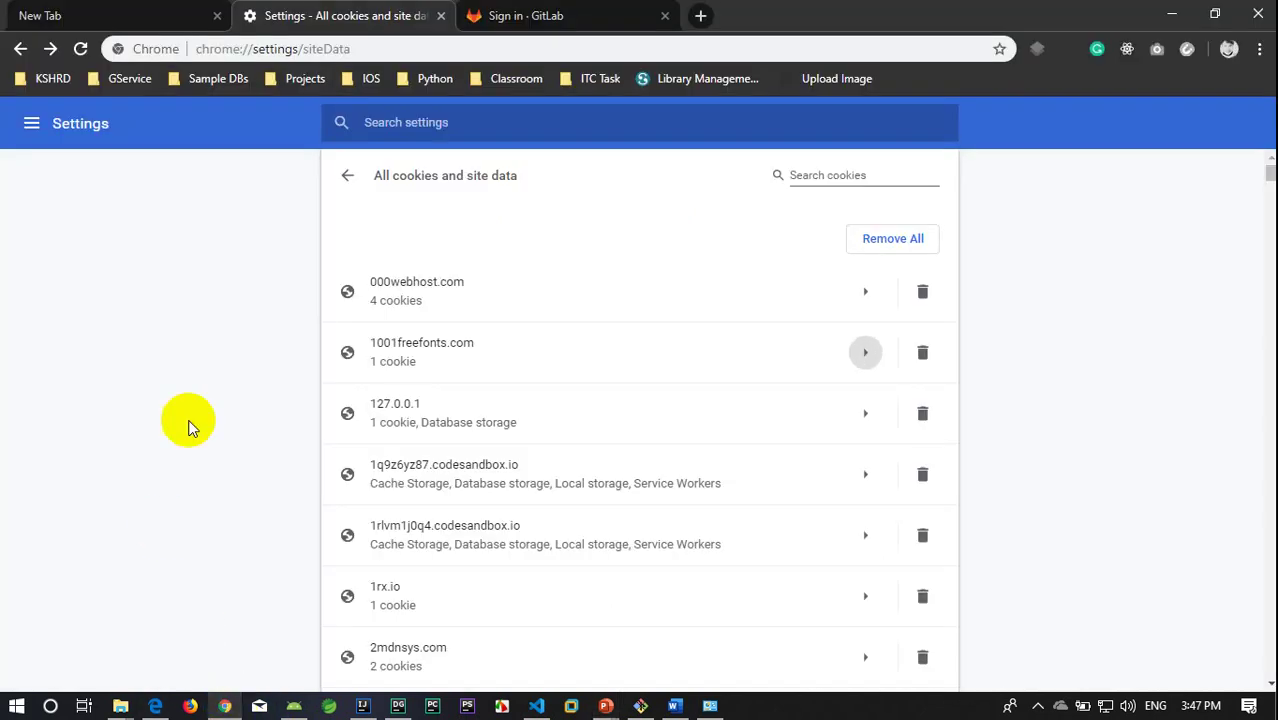
pyautogui.click(530, 16)
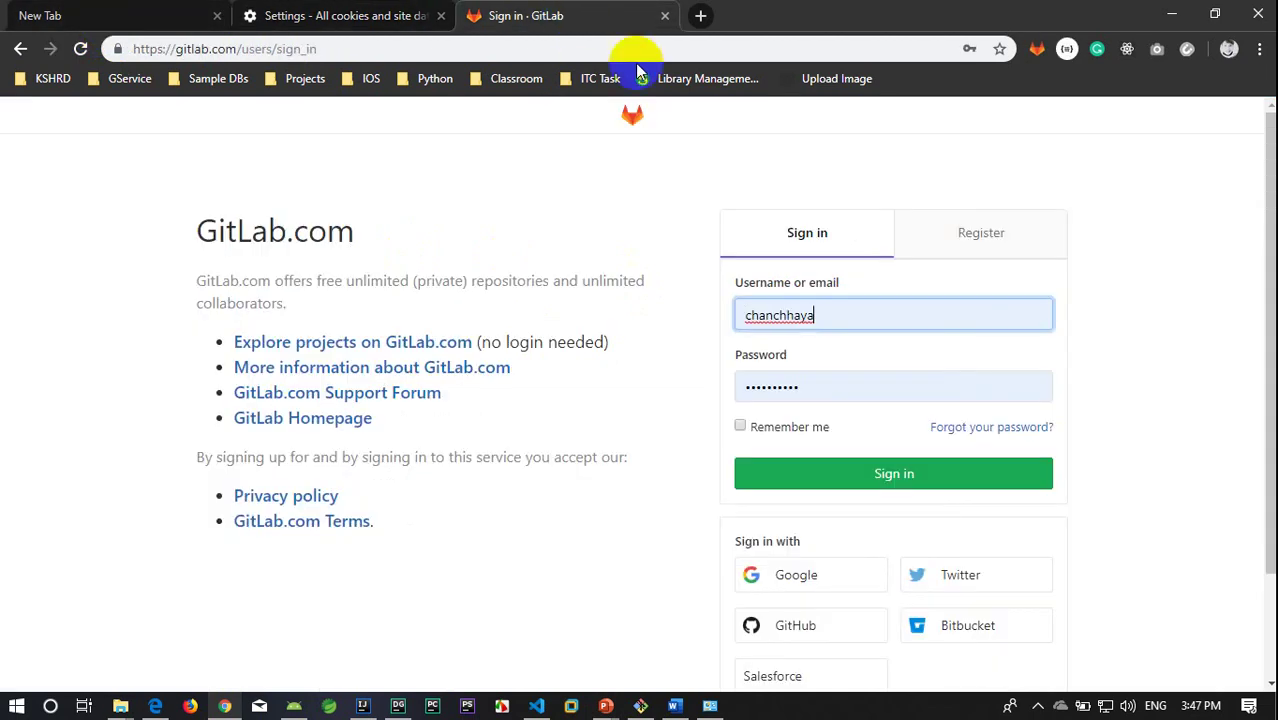
pyautogui.rightClick(538, 189)
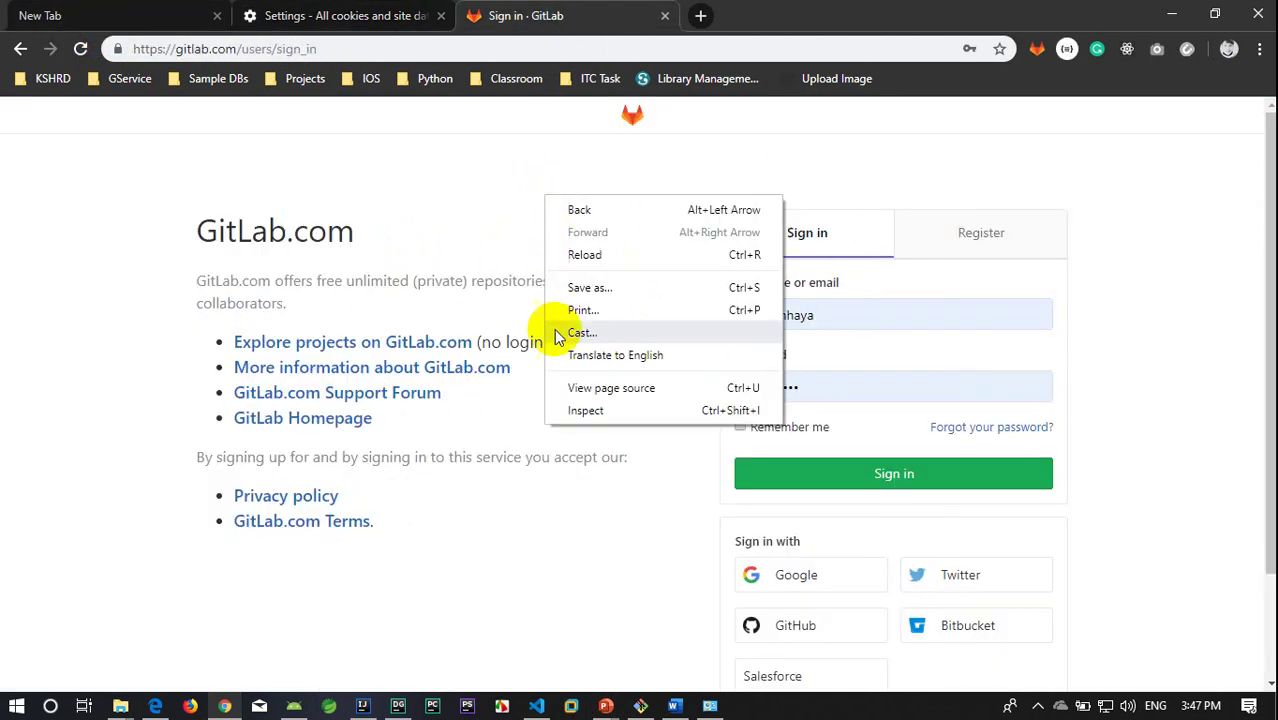
pyautogui.click(565, 408)
pyautogui.click(905, 463)
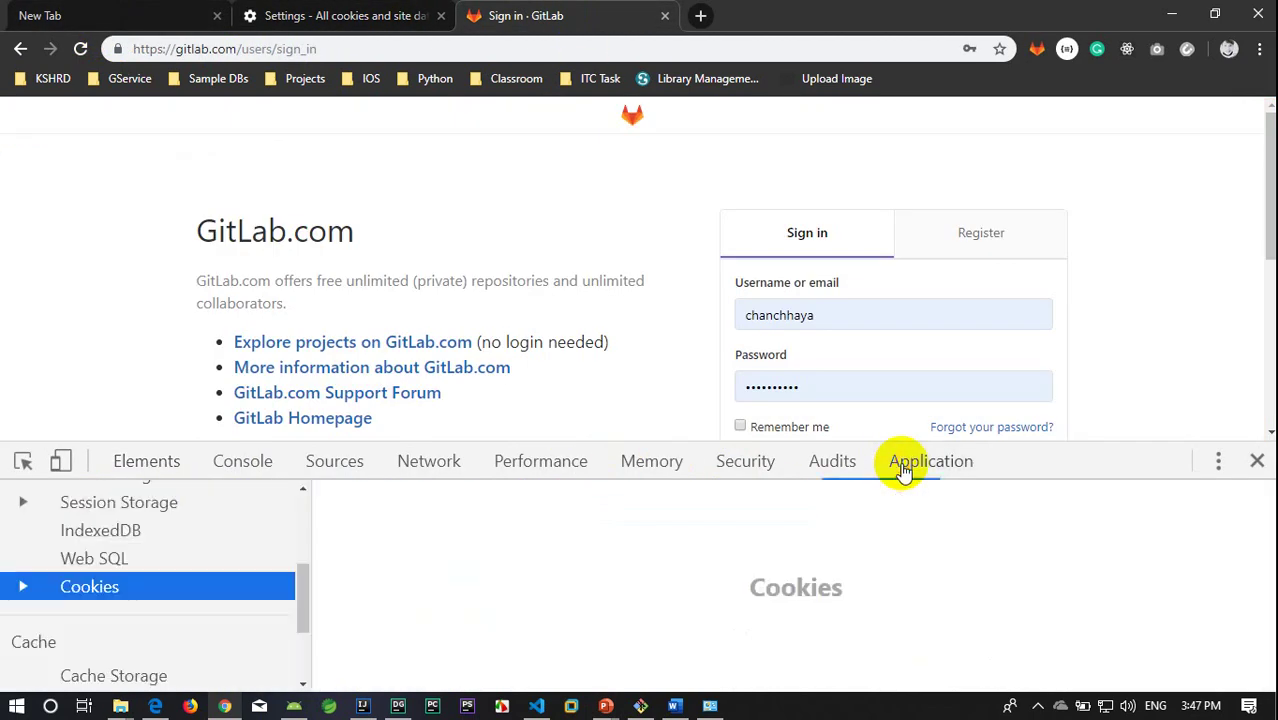
pyautogui.moveTo(1063, 461); pyautogui.dragTo(1065, 249)
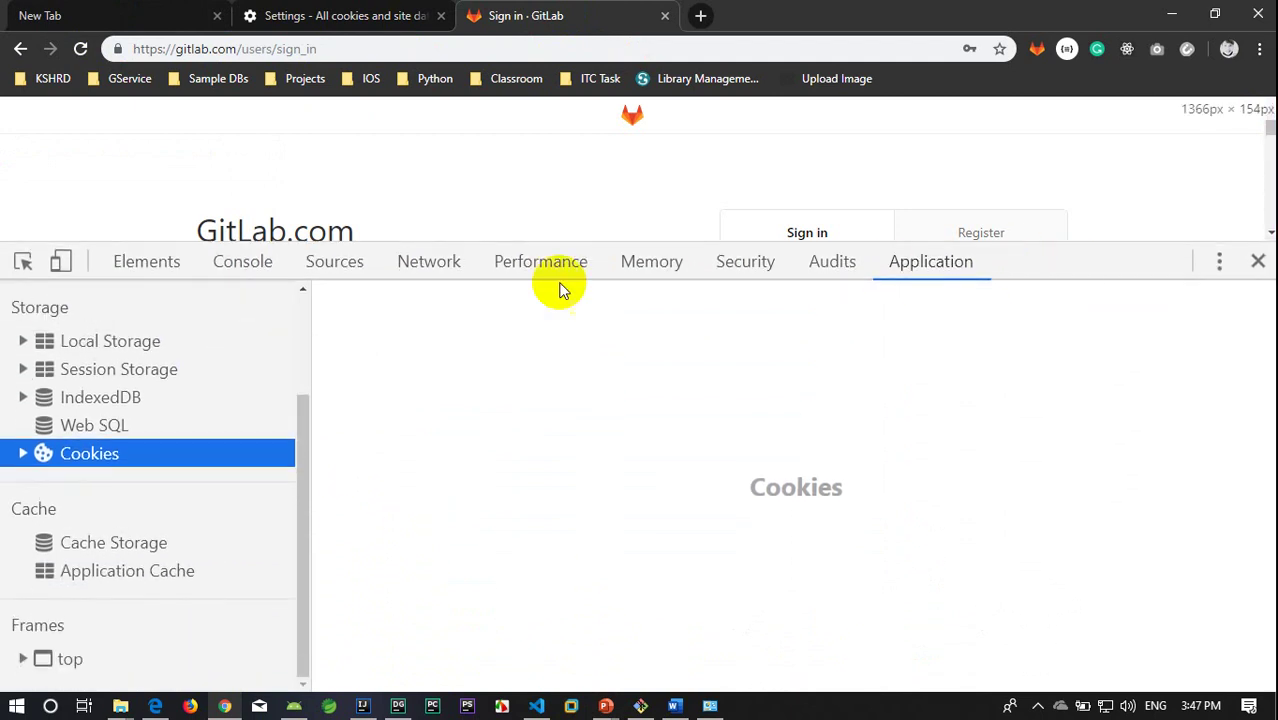
pyautogui.click(22, 457)
pyautogui.click(113, 436)
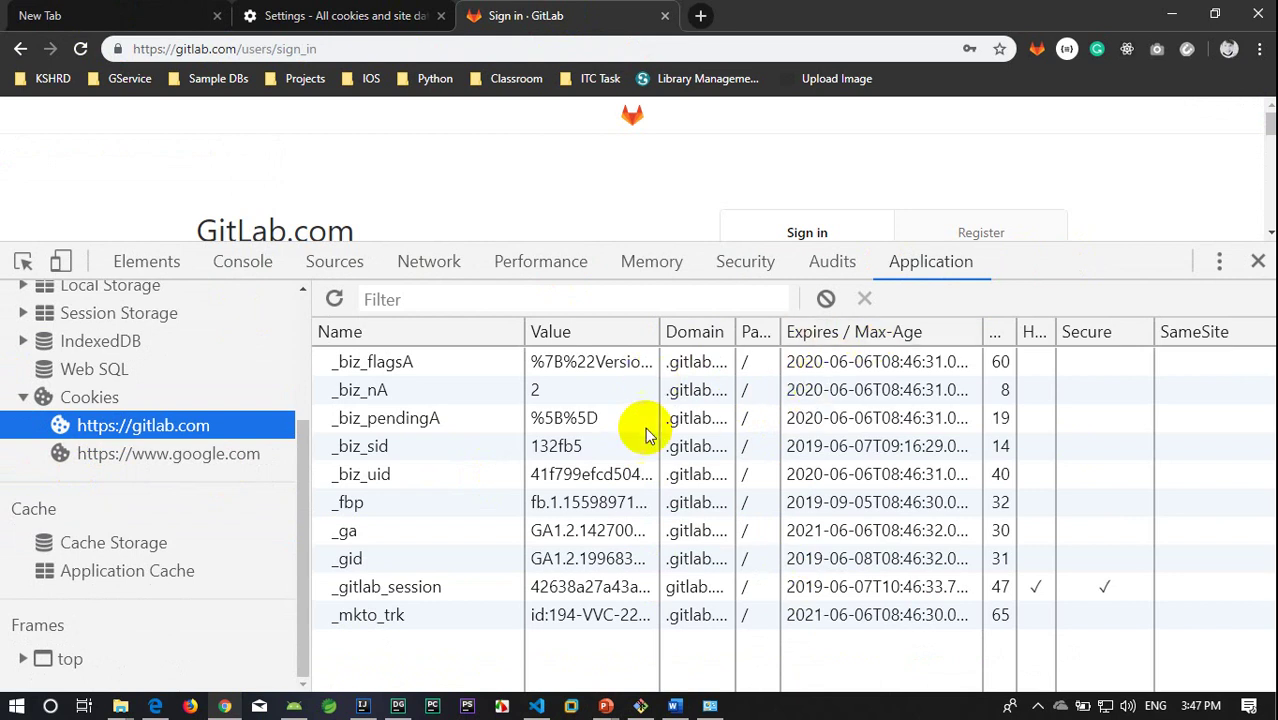
pyautogui.click(168, 452)
pyautogui.click(147, 424)
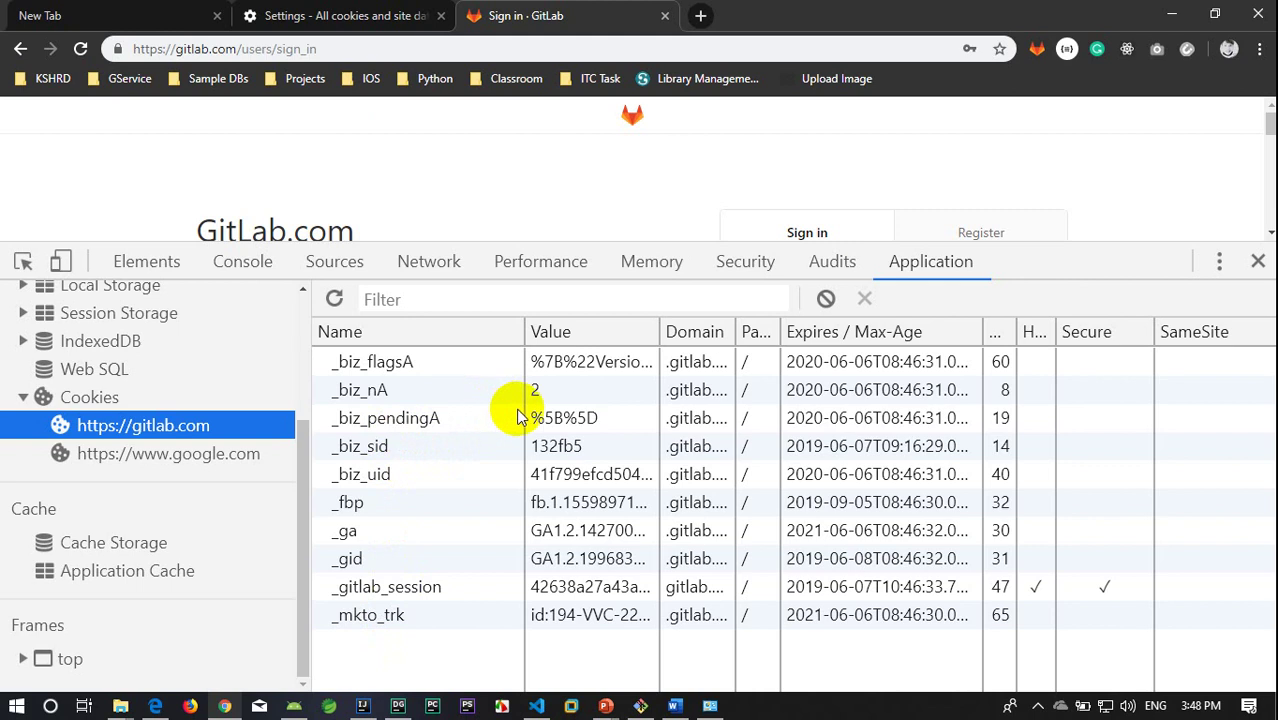
# Step: Narrow the cookie table's Name column and widen its Value and Expires / Max-Age columns
pyautogui.moveTo(528, 405); pyautogui.dragTo(508, 422)
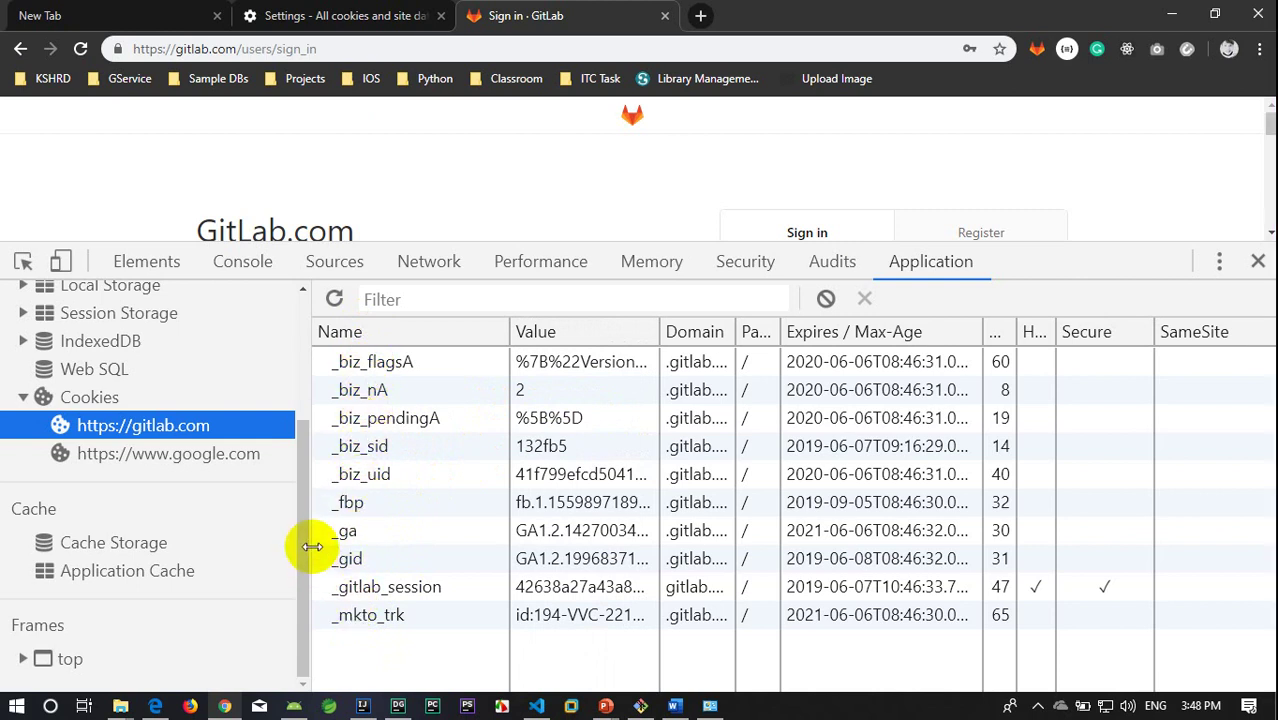
pyautogui.moveTo(653, 334); pyautogui.dragTo(745, 340)
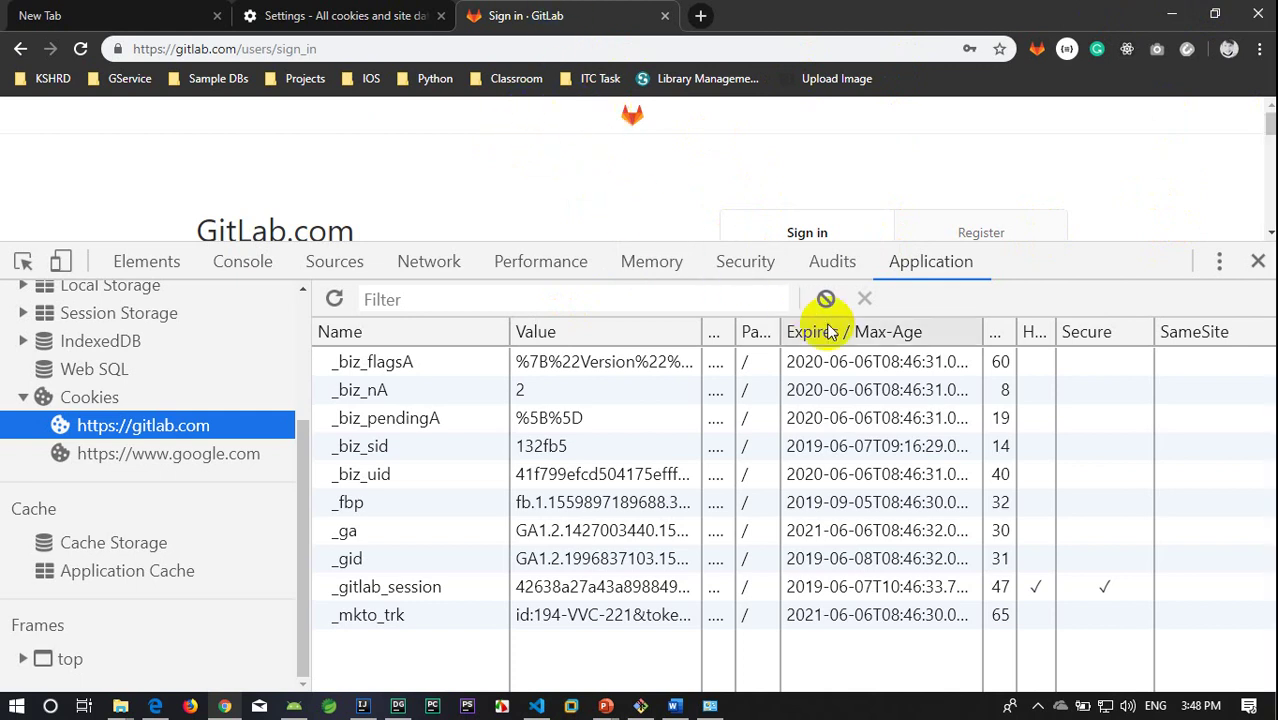
pyautogui.moveTo(981, 333); pyautogui.dragTo(1030, 333)
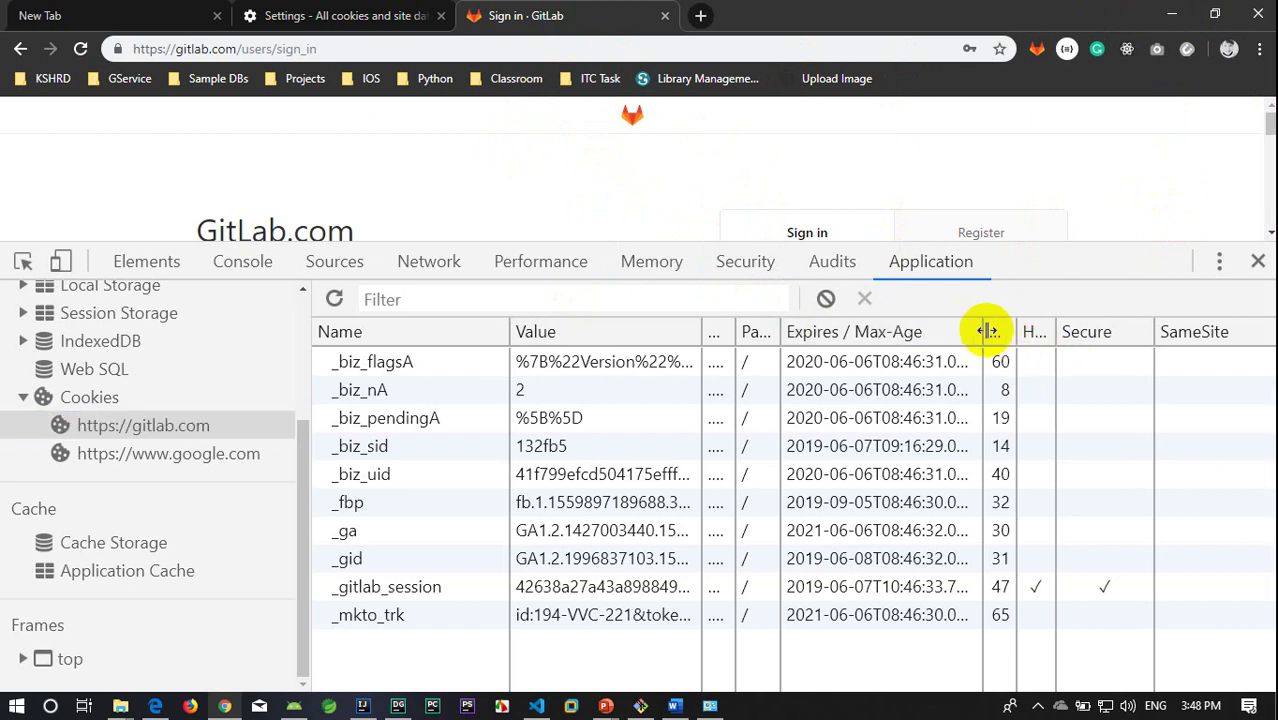